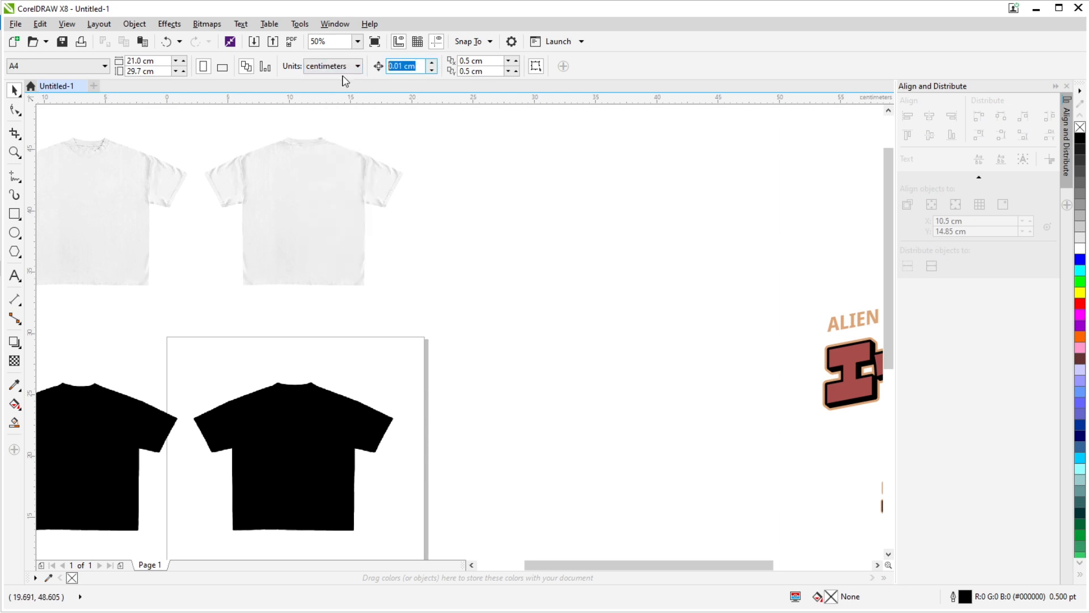
# - Set the nudge distance to 10 cm and align the white shirt and black silhouette images on their vertical centerline
pyautogui.write('10')
pyautogui.press('Return')
pyautogui.click(350, 264)
pyautogui.scroll(-1, 496, 171)
pyautogui.moveTo(210, 122); pyautogui.dragTo(554, 467)
pyautogui.press('c')
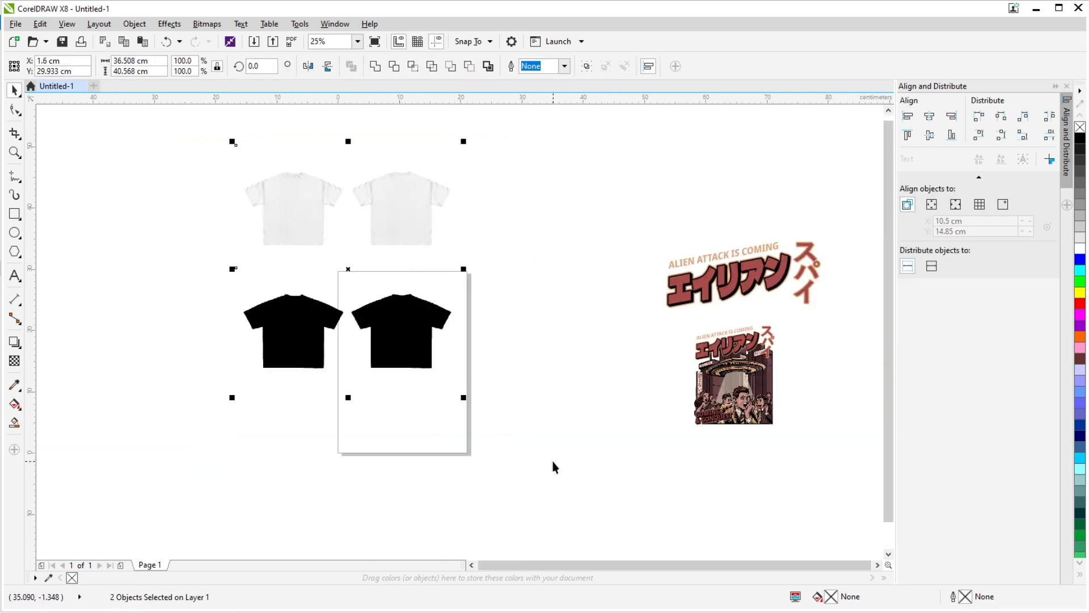
# - Nudge the shirt images up and down in 10 cm increments to compare the black silhouettes with the white shirts
pyautogui.press('Up')
pyautogui.press('Up')
pyautogui.press('Up')
pyautogui.scroll(2, 394, 330)
pyautogui.scroll(-1, 394, 330)
pyautogui.press('Down')
pyautogui.press('Down')
pyautogui.press('Down')
pyautogui.press('Up')
pyautogui.press('Up')
pyautogui.press('Up')
pyautogui.scroll(1, 418, 386)
# - Trace the black shirt silhouette bitmap as a High quality image outline with the detail at maximum
pyautogui.click(418, 385)
pyautogui.click(461, 67)
pyautogui.moveTo(486, 114)
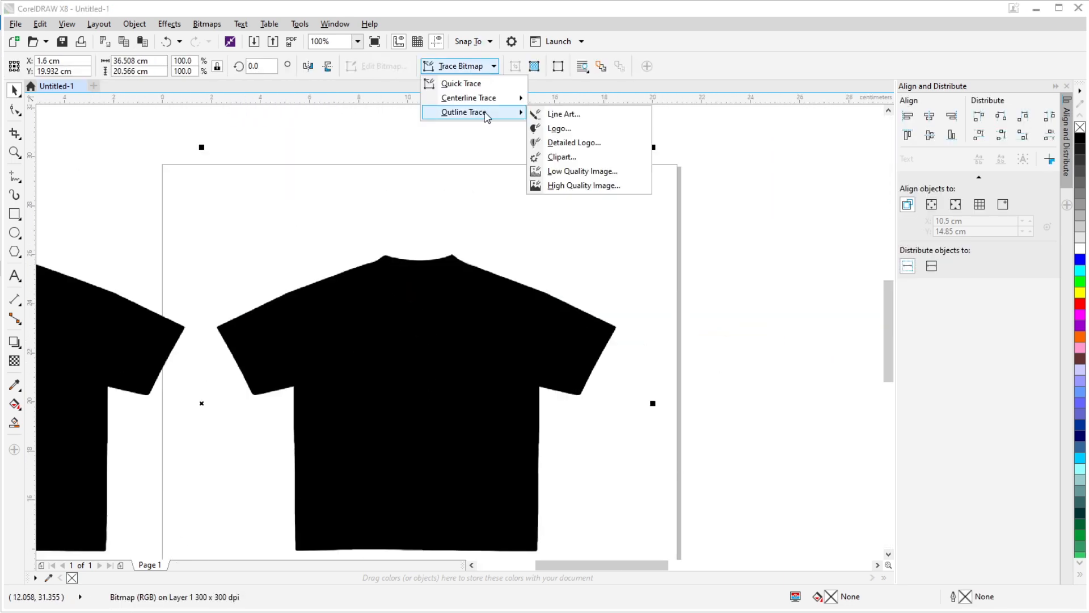
pyautogui.click(584, 185)
pyautogui.moveTo(739, 227); pyautogui.dragTo(837, 229)
pyautogui.scroll(3, 537, 373)
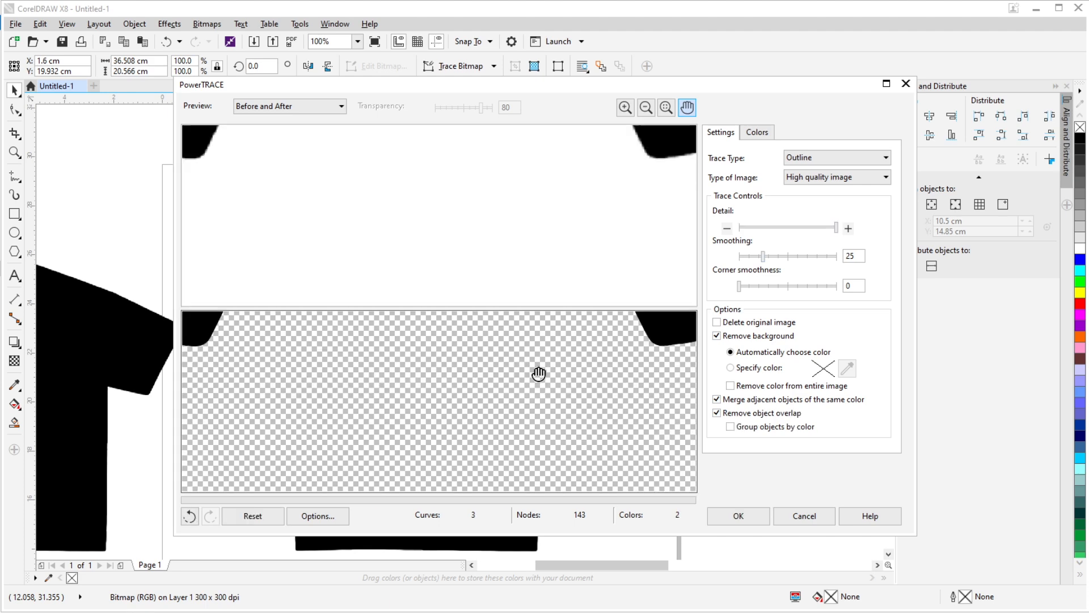
pyautogui.scroll(-3, 537, 373)
pyautogui.click(738, 516)
# - Examine how the traced hairline outline fits the white shirts along the collar and sleeves
pyautogui.scroll(-2, 489, 246)
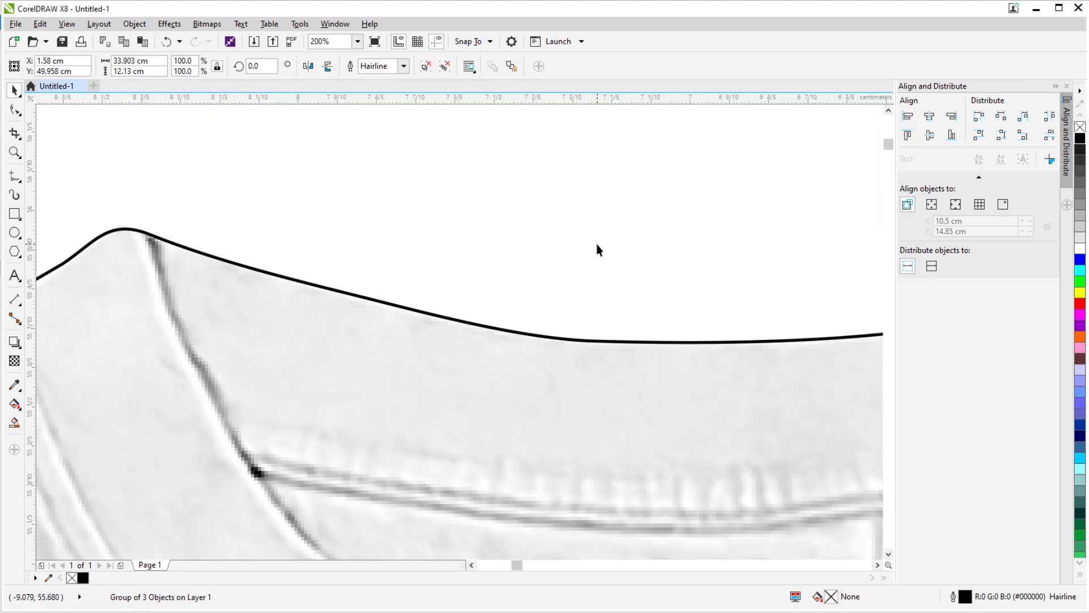
pyautogui.scroll(2, 369, 203)
pyautogui.scroll(-3, 369, 207)
pyautogui.scroll(4, 383, 366)
pyautogui.scroll(-4, 382, 366)
pyautogui.scroll(4, 498, 309)
pyautogui.scroll(-3, 499, 309)
pyautogui.scroll(1, 209, 294)
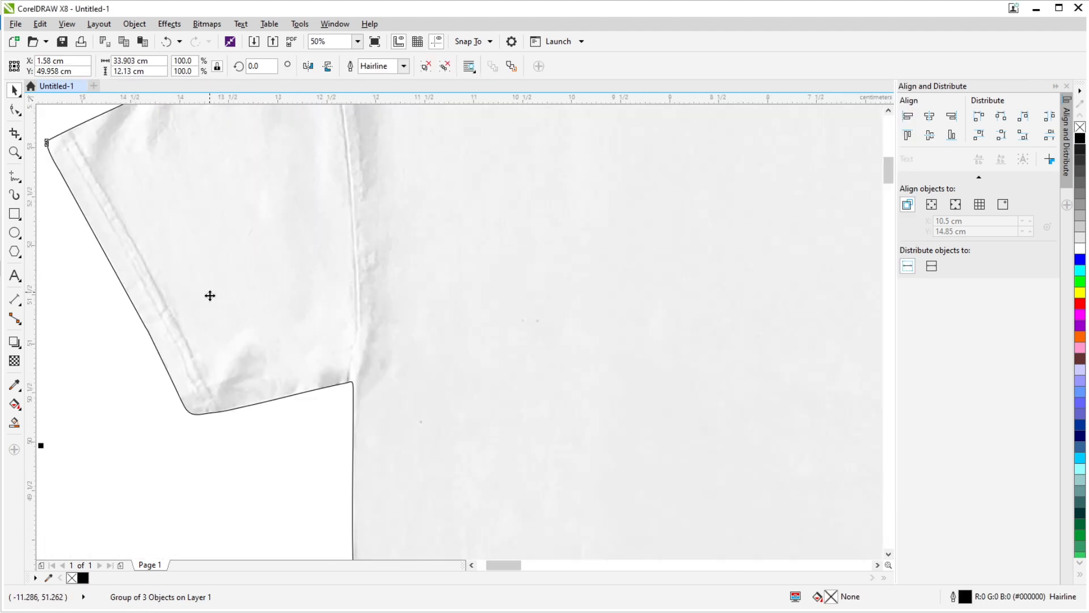
pyautogui.scroll(-1, 210, 294)
pyautogui.scroll(1, 180, 374)
pyautogui.click(20, 348)
pyautogui.click(52, 358)
pyautogui.scroll(4, 100, 195)
pyautogui.moveTo(115, 202); pyautogui.dragTo(294, 346)
pyautogui.press('space')
pyautogui.moveTo(468, 265); pyautogui.dragTo(413, 261)
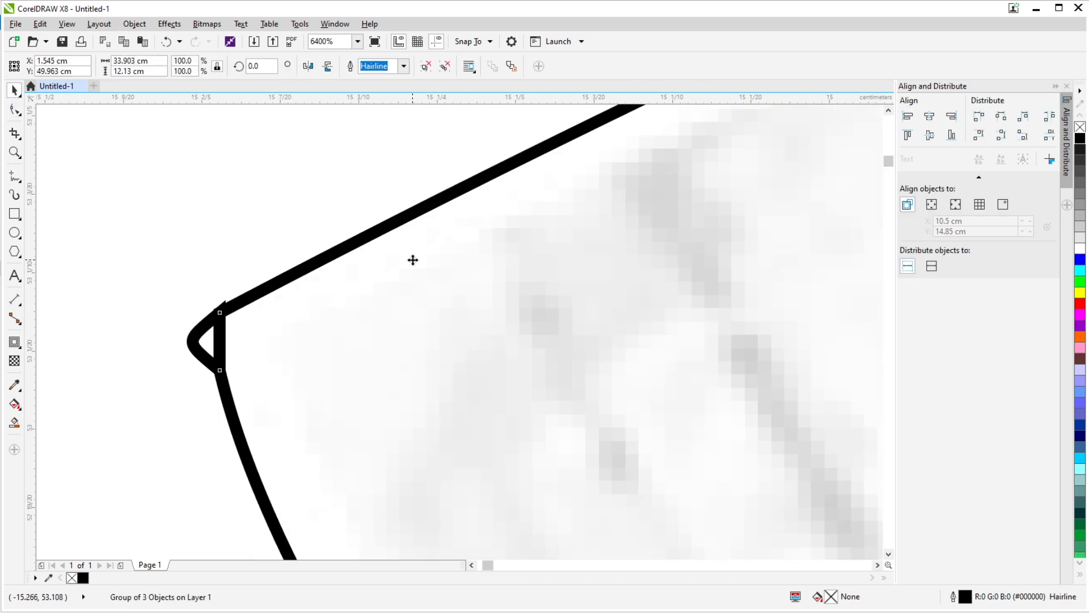
pyautogui.hotkey('ctrl', 'z')
# - Ungroup the traced outline and edit the nodes at the front shirt's outer sleeve tip to clean up the curve
pyautogui.hotkey('ctrl', 'u')
pyautogui.press('F10')
pyautogui.click(344, 363)
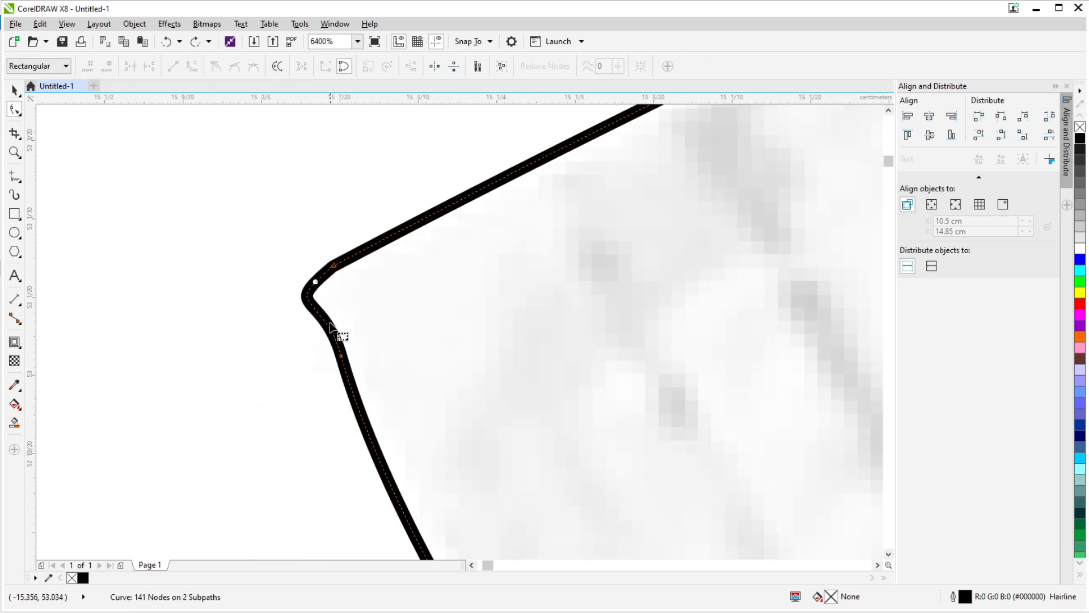
pyautogui.scroll(-6, 318, 272)
pyautogui.press('space')
# - Inspect the cleaned outline around the collars, sleeves and body edges of both white shirts
pyautogui.scroll(4, 302, 295)
pyautogui.scroll(-4, 302, 294)
pyautogui.scroll(2, 388, 223)
pyautogui.scroll(-2, 388, 223)
pyautogui.scroll(3, 461, 323)
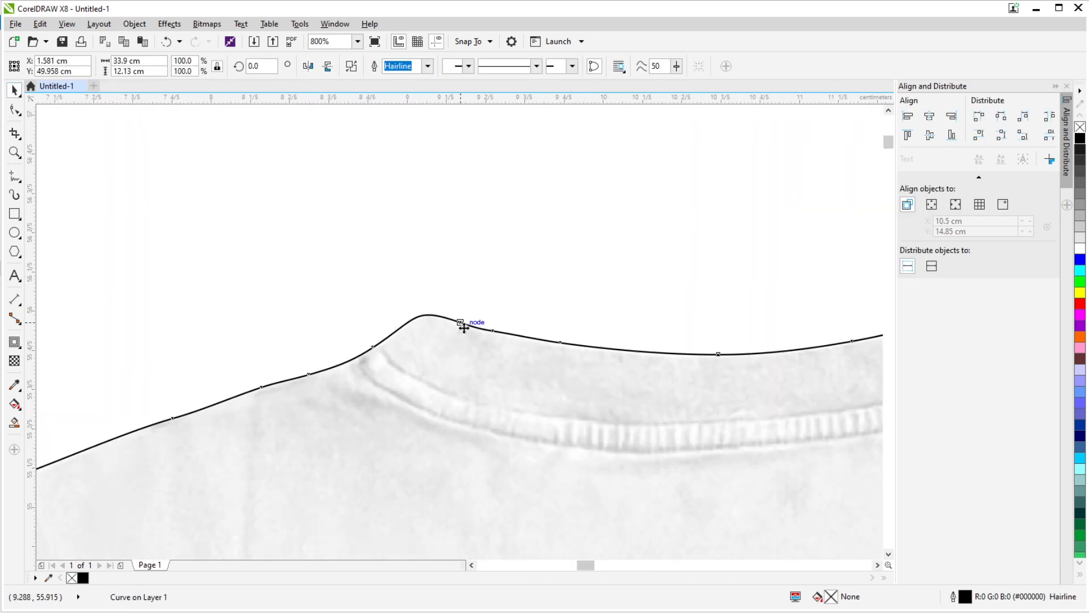
pyautogui.scroll(-2, 461, 324)
pyautogui.scroll(2, 588, 325)
pyautogui.scroll(-3, 586, 323)
pyautogui.scroll(3, 440, 331)
pyautogui.scroll(-3, 440, 331)
pyautogui.moveTo(238, 263); pyautogui.dragTo(629, 411)
pyautogui.scroll(2, 352, 321)
pyautogui.moveTo(258, 315); pyautogui.dragTo(337, 324)
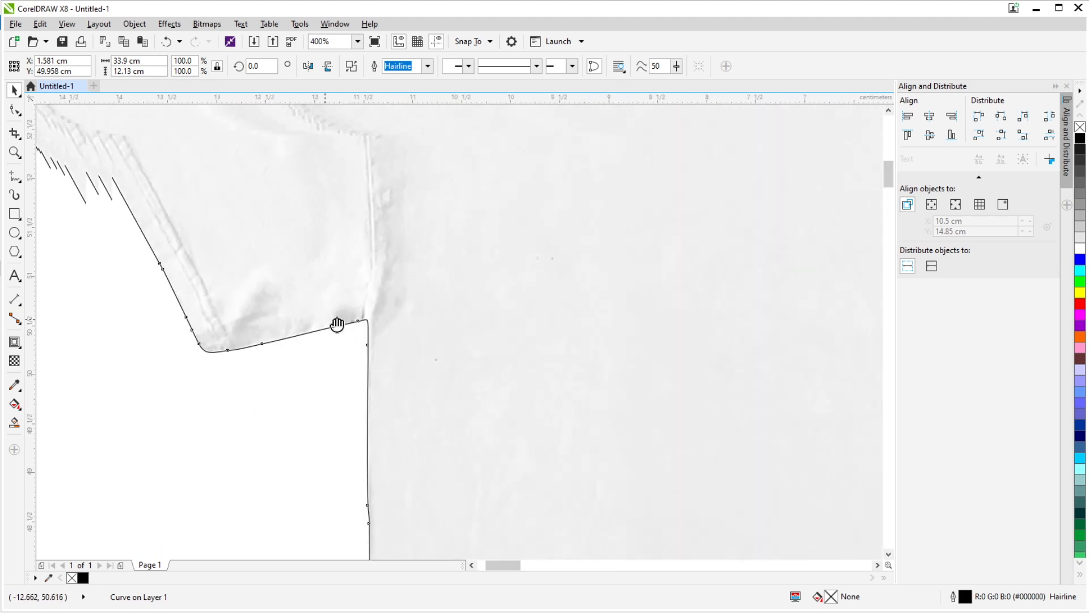
pyautogui.scroll(-2, 272, 314)
pyautogui.scroll(1, 462, 311)
pyautogui.click(438, 304)
pyautogui.moveTo(255, 262); pyautogui.dragTo(267, 243)
pyautogui.hotkey('ctrl', 'z')
# - Apply a very small inside contour to the shirt outline and break the contour apart from its source
pyautogui.click(14, 343)
pyautogui.scroll(6, 249, 329)
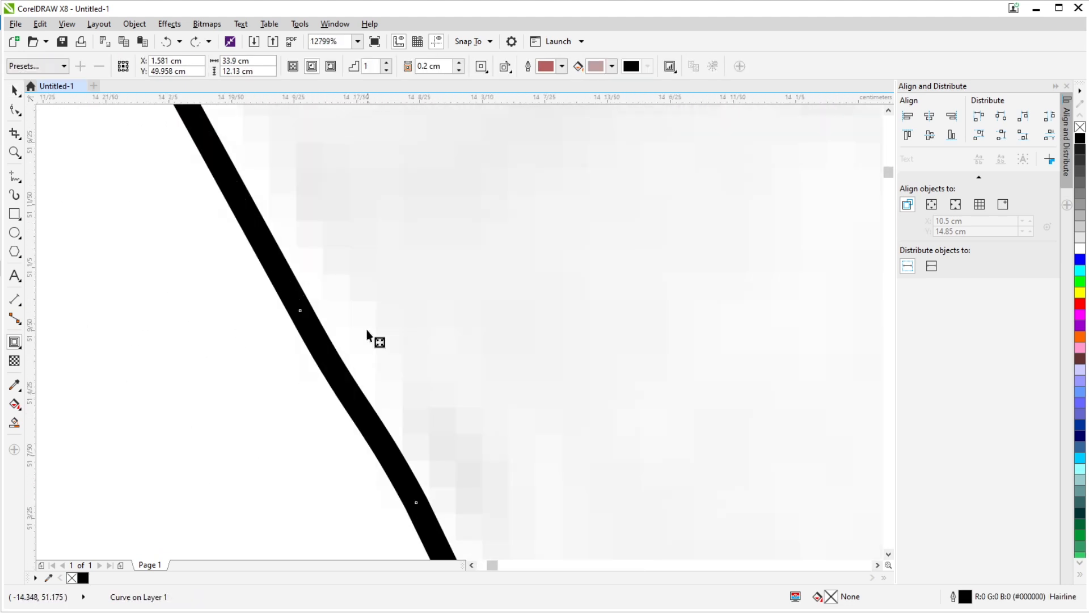
pyautogui.scroll(-4, 481, 187)
pyautogui.moveTo(481, 199); pyautogui.dragTo(486, 216)
pyautogui.moveTo(487, 433); pyautogui.dragTo(277, 507)
pyautogui.scroll(2, 508, 431)
pyautogui.moveTo(704, 272); pyautogui.dragTo(238, 320)
pyautogui.scroll(-3, 395, 310)
pyautogui.press('space')
pyautogui.scroll(2, 327, 346)
pyautogui.scroll(-2, 359, 321)
pyautogui.hotkey('ctrl', 'k')
# - Set the original black-outlined shirts aside and select the inset contour over the white shirt image
pyautogui.scroll(-2, 329, 352)
pyautogui.click(375, 296)
pyautogui.scroll(-3, 420, 320)
pyautogui.click(494, 217)
pyautogui.scroll(3, 494, 214)
pyautogui.scroll(-4, 423, 274)
pyautogui.click(258, 250)
pyautogui.scroll(3, 232, 225)
pyautogui.click(232, 244)
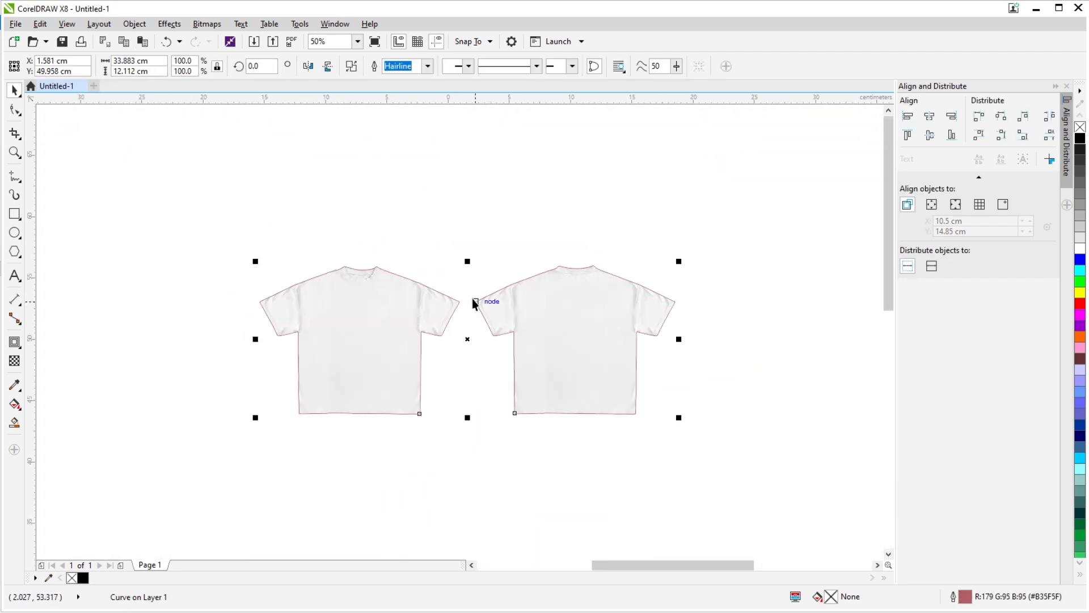
# - Intersect the inset contour with the white shirt image to crop the image to the outline
pyautogui.keyDown('shift'); pyautogui.click(488, 307); pyautogui.keyUp('shift')
pyautogui.click(411, 67)
pyautogui.scroll(-1, 451, 326)
pyautogui.press('Up')
pyautogui.click(412, 336)
pyautogui.scroll(1, 484, 240)
pyautogui.press('Down')
pyautogui.scroll(-1, 509, 256)
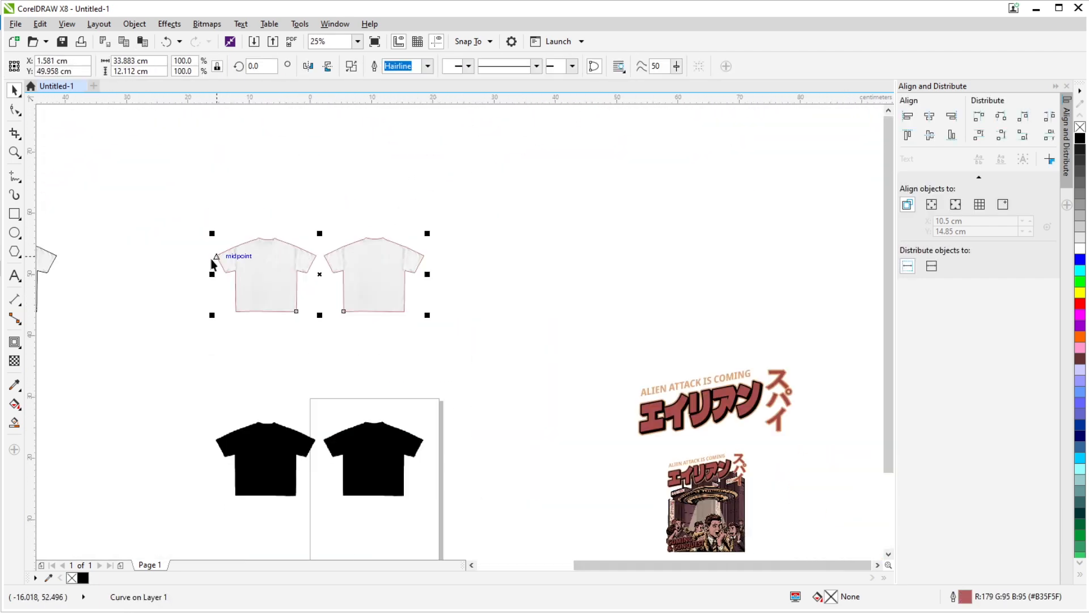
# - Fill the shirt contour with dark gray #333333 and set its transparency merge mode to Subtract
pyautogui.scroll(2, 212, 259)
pyautogui.scroll(-1, 275, 277)
pyautogui.click(1080, 160)
pyautogui.click(14, 361)
pyautogui.click(156, 67)
pyautogui.click(145, 106)
pyautogui.scroll(2, 362, 261)
pyautogui.scroll(-1, 390, 301)
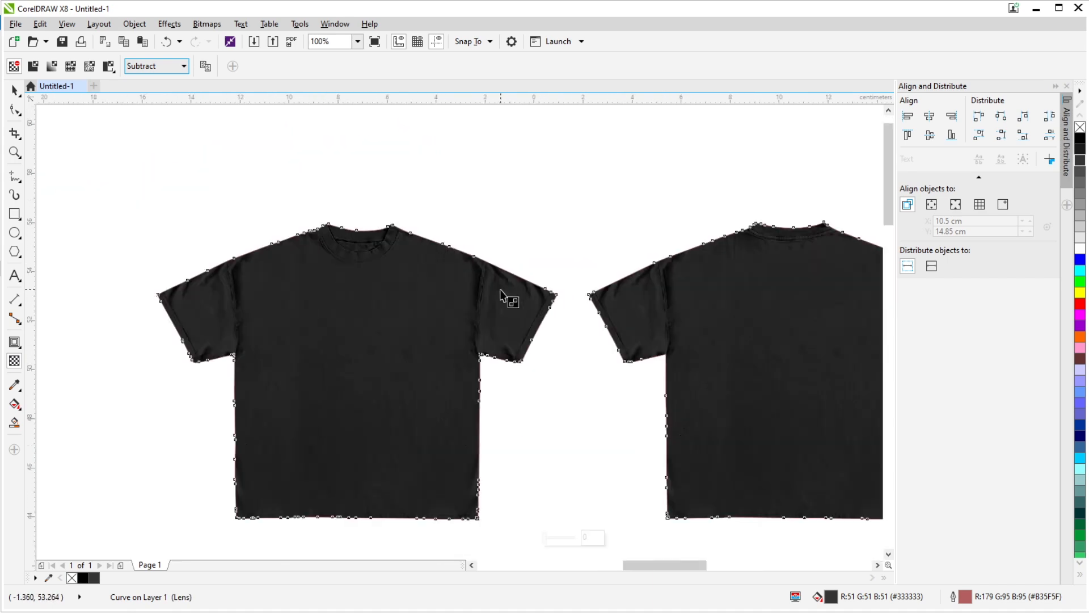
# - Try removing the outline from the dark shirt shape and compare its edges
pyautogui.click(14, 91)
pyautogui.scroll(-1, 405, 266)
pyautogui.rightClick(1080, 127)
pyautogui.scroll(2, 375, 312)
pyautogui.scroll(-2, 433, 333)
pyautogui.scroll(1, 420, 307)
pyautogui.scroll(-1, 402, 290)
pyautogui.hotkey('ctrl', 'z')
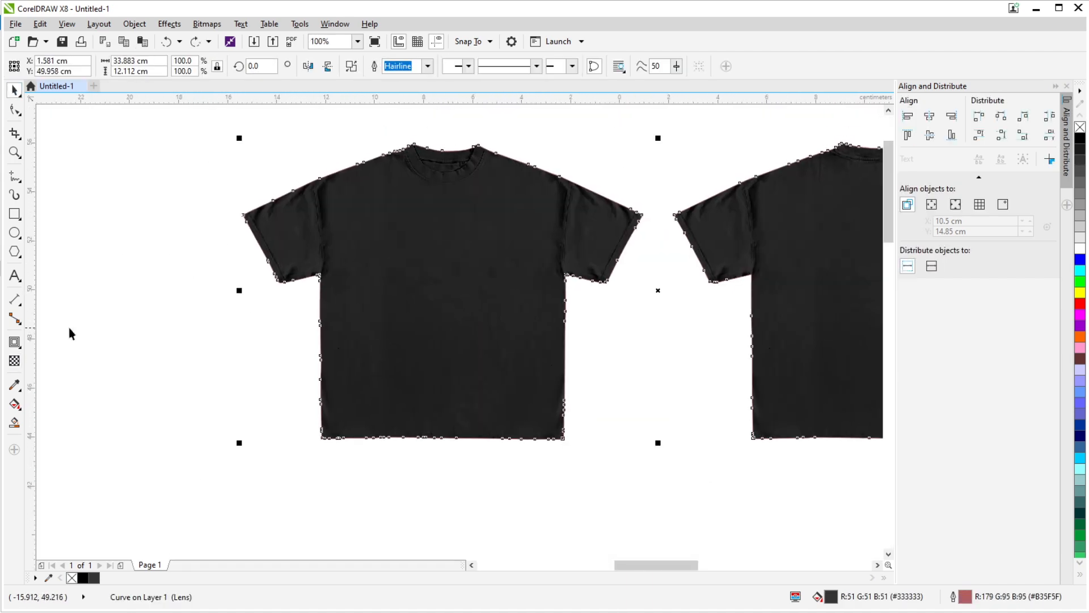
# - Return the dark shirt shape's merge mode to Normal and move it 30 cm above the white shirt images
pyautogui.click(156, 66)
pyautogui.click(144, 80)
pyautogui.scroll(-1, 212, 179)
pyautogui.click(15, 91)
pyautogui.press('Up')
pyautogui.scroll(-2, 407, 304)
# - Duplicate the cropped white shirt image, placing one copy 30 cm to the right and another 30 cm above that copy
pyautogui.click(378, 285)
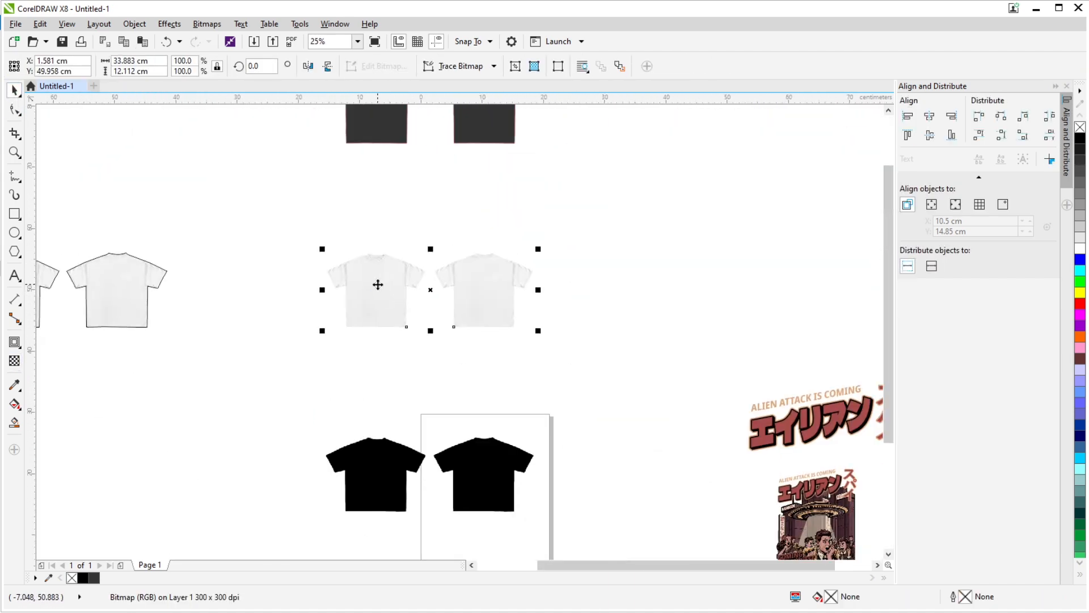
pyautogui.press('Right')
pyautogui.press('Up')
pyautogui.press('KP_Add')
pyautogui.press('Down')
pyautogui.scroll(-1, 490, 278)
pyautogui.scroll(1, 583, 240)
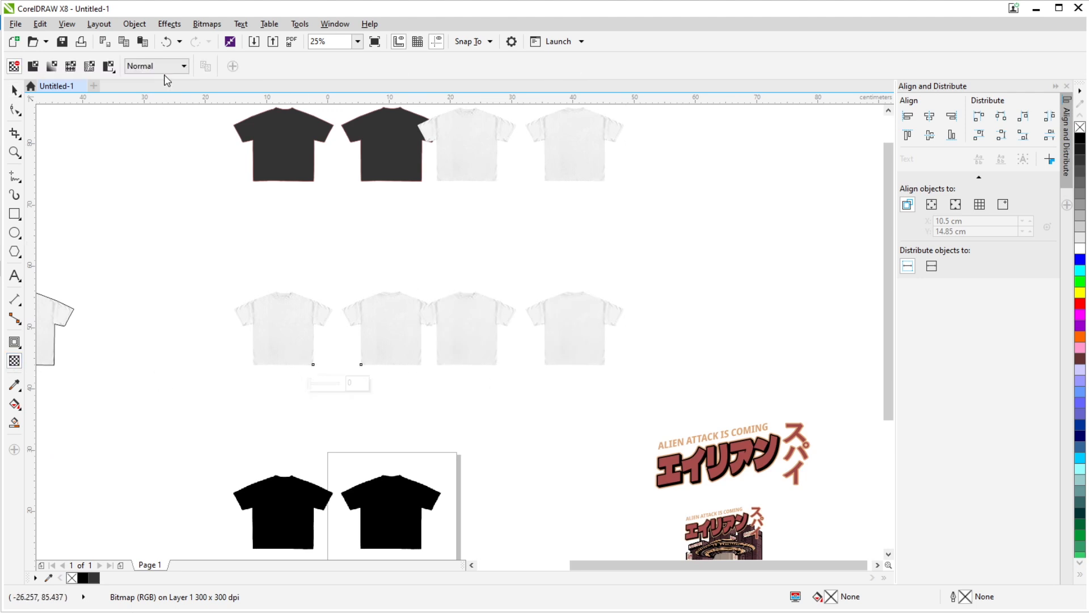
# - Give the lower duplicated shirt image Multiply transparency at 45, and change the merge mode of the upper copy
pyautogui.click(499, 354)
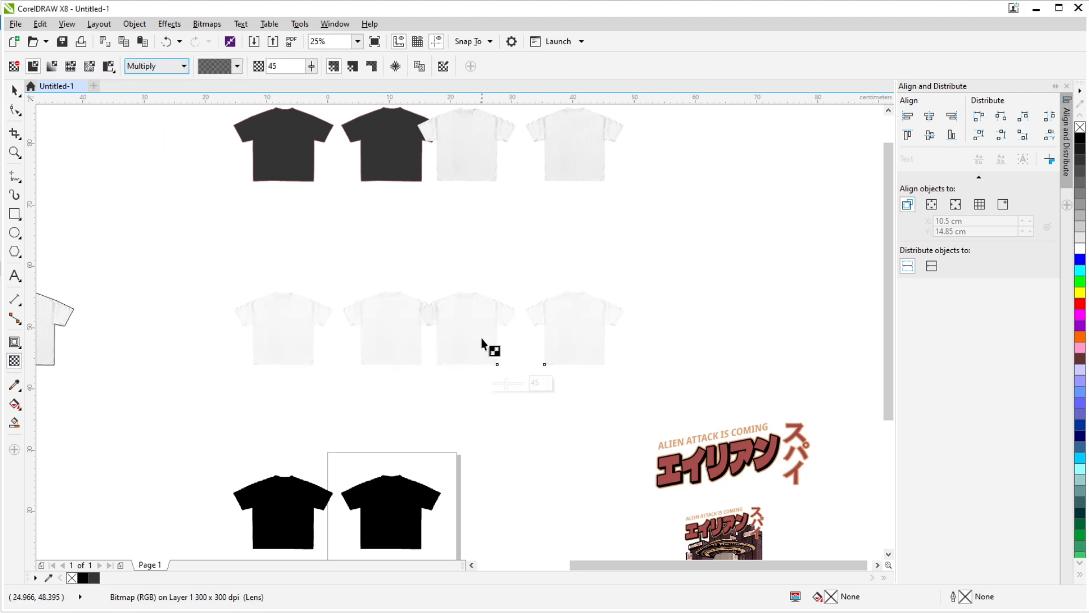
pyautogui.click(474, 161)
pyautogui.click(156, 66)
pyautogui.click(147, 328)
pyautogui.moveTo(537, 201); pyautogui.dragTo(481, 202)
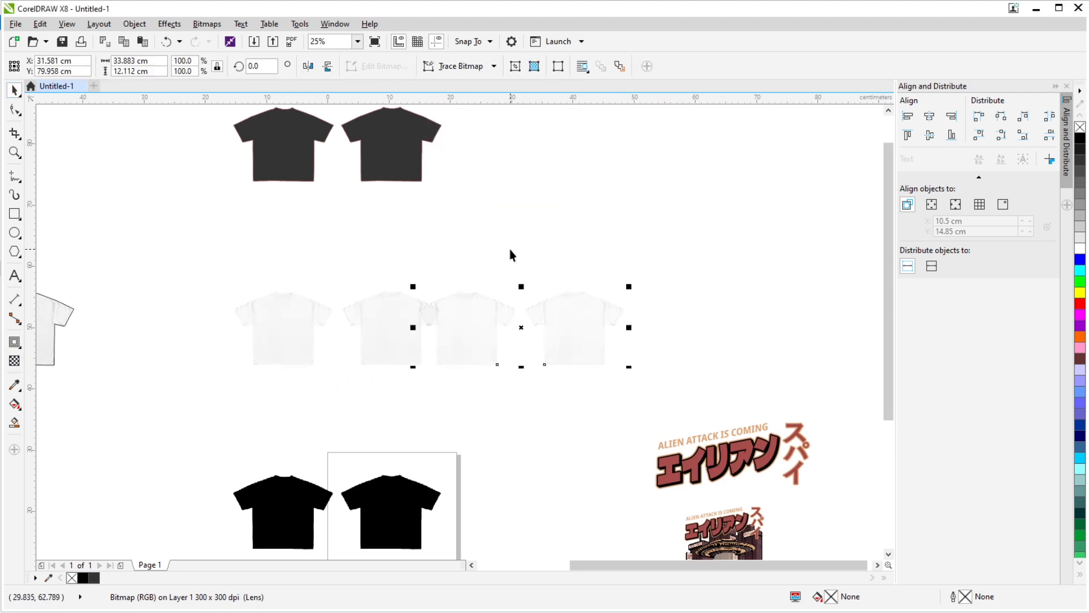
# - Stack the three white shirt image layers together and place them 60 cm to the right of the dark shirts
pyautogui.moveTo(360, 260); pyautogui.dragTo(650, 391)
pyautogui.press('Up')
pyautogui.press('Left')
pyautogui.scroll(1, 397, 185)
pyautogui.scroll(1, 418, 257)
pyautogui.scroll(-1, 383, 291)
pyautogui.scroll(-1, 340, 272)
pyautogui.press('Right')
pyautogui.press('Right')
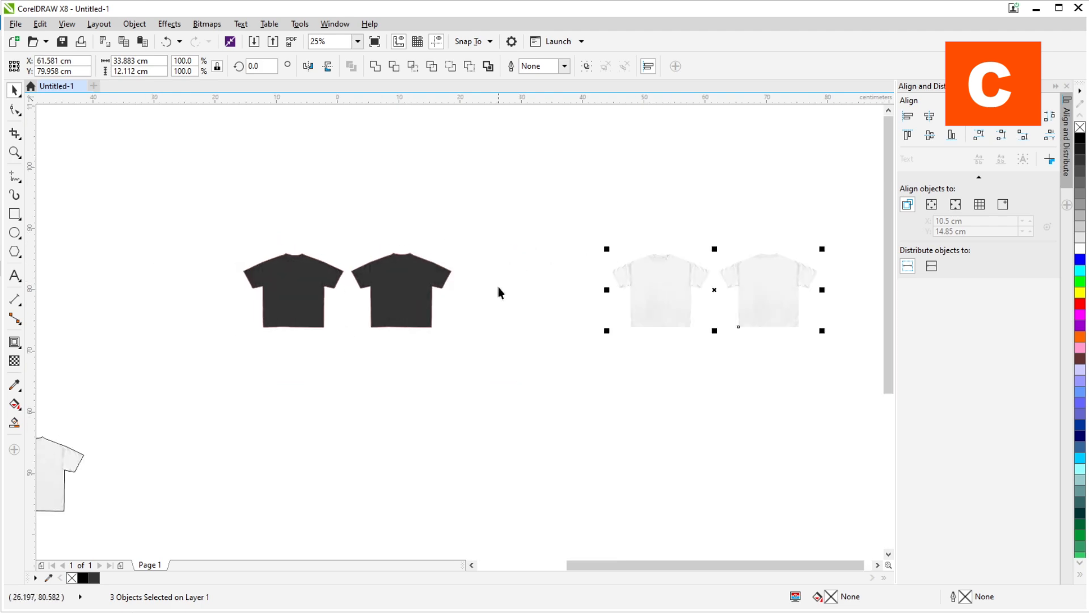
# - Move the dark shirt shape 60 cm right beneath the stacked layers and fill it with #1A1A1A without an outline
pyautogui.click(372, 283)
pyautogui.press('Right')
pyautogui.press('Right')
pyautogui.scroll(2, 680, 269)
pyautogui.click(1081, 149)
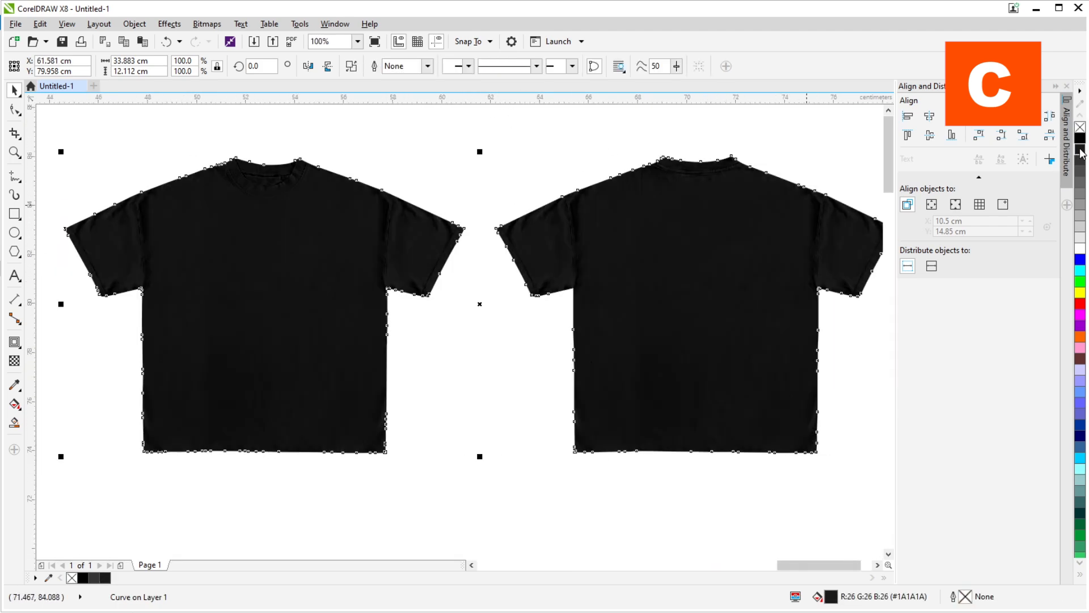
# - Move the near-black shirt shape 60 cm left, back out from under the stacked layers
pyautogui.scroll(-3, 649, 206)
pyautogui.press('Left')
pyautogui.press('Left')
# - Group the three shirt image layers and move the group 60 cm left onto the near-black shirt shape
pyautogui.click(598, 219)
pyautogui.scroll(2, 610, 236)
pyautogui.moveTo(877, 391); pyautogui.dragTo(295, 170)
pyautogui.hotkey('ctrl', 'g')
pyautogui.scroll(-2, 535, 284)
pyautogui.press('Left')
pyautogui.press('Left')
pyautogui.press('Left')
pyautogui.scroll(3, 343, 342)
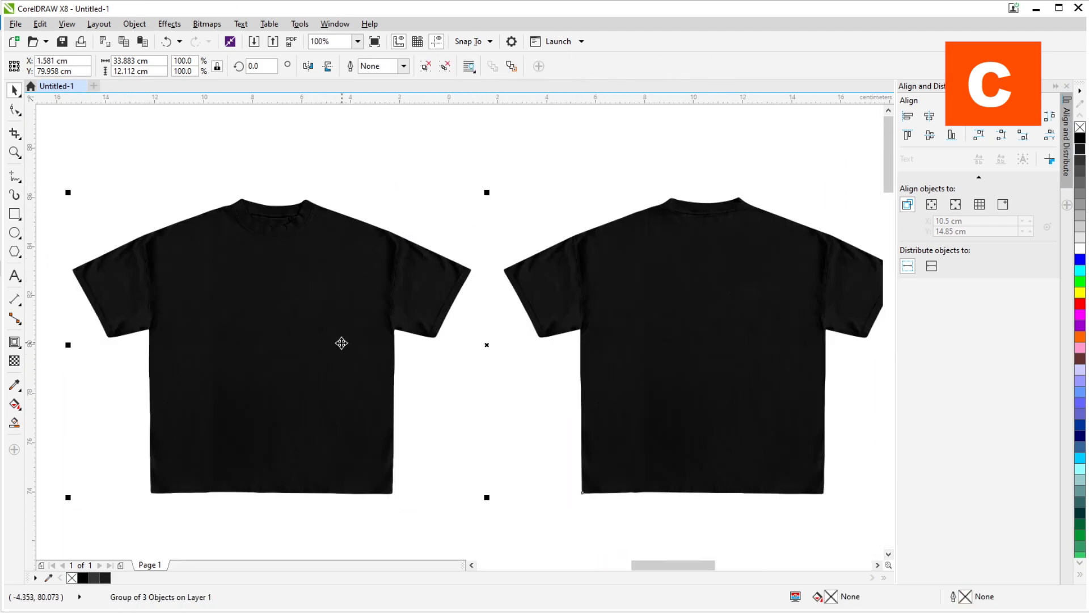
# - Examine the neckline, sleeves, seams and fabric texture of the blended black shirts up close, front and back
pyautogui.scroll(1, 343, 343)
pyautogui.scroll(-1, 428, 387)
pyautogui.scroll(1, 443, 340)
pyautogui.scroll(-1, 442, 306)
pyautogui.scroll(1, 429, 408)
pyautogui.scroll(-1, 424, 457)
pyautogui.scroll(2, 382, 299)
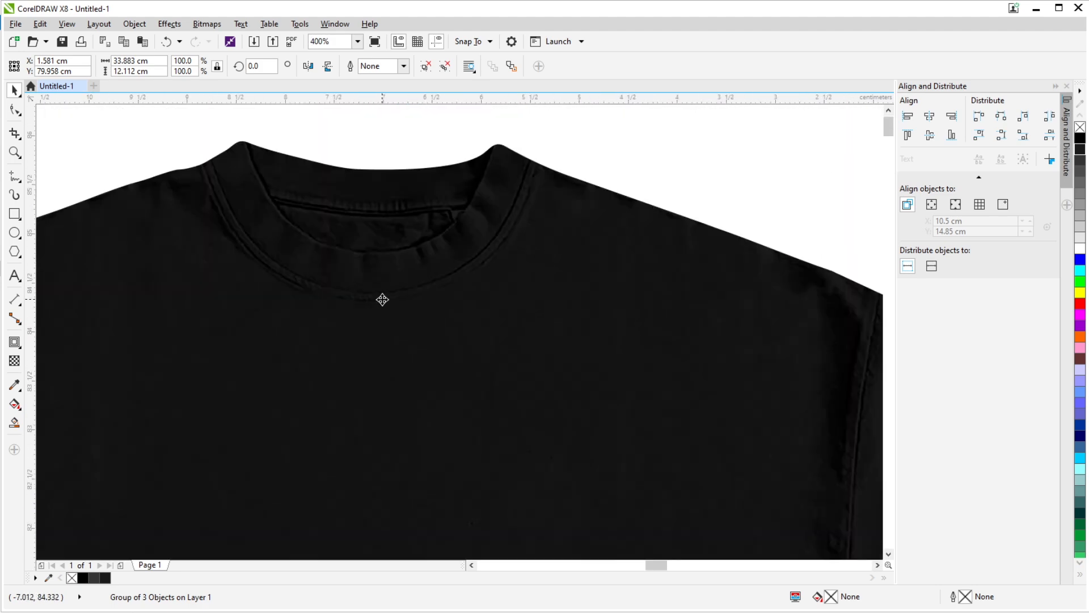
pyautogui.scroll(-2, 382, 299)
pyautogui.scroll(1, 351, 294)
pyautogui.scroll(-2, 463, 319)
pyautogui.scroll(1, 494, 313)
pyautogui.press('Escape')
pyautogui.click(446, 304)
pyautogui.scroll(-1, 446, 304)
pyautogui.scroll(2, 680, 340)
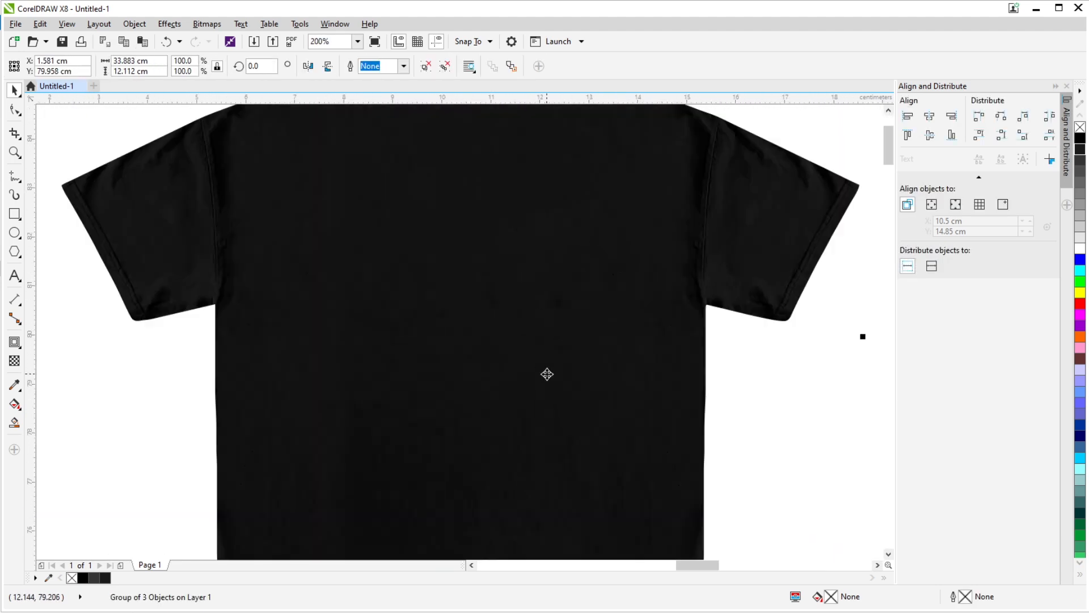
pyautogui.scroll(-2, 547, 374)
# - Recolor the shirt shape beneath the texture layers, trying two greys before filling it with maroon
pyautogui.moveTo(165, 476); pyautogui.dragTo(692, 261)
pyautogui.click(1080, 227)
pyautogui.click(1080, 183)
pyautogui.click(1080, 358)
pyautogui.scroll(-2, 494, 274)
pyautogui.click(535, 321)
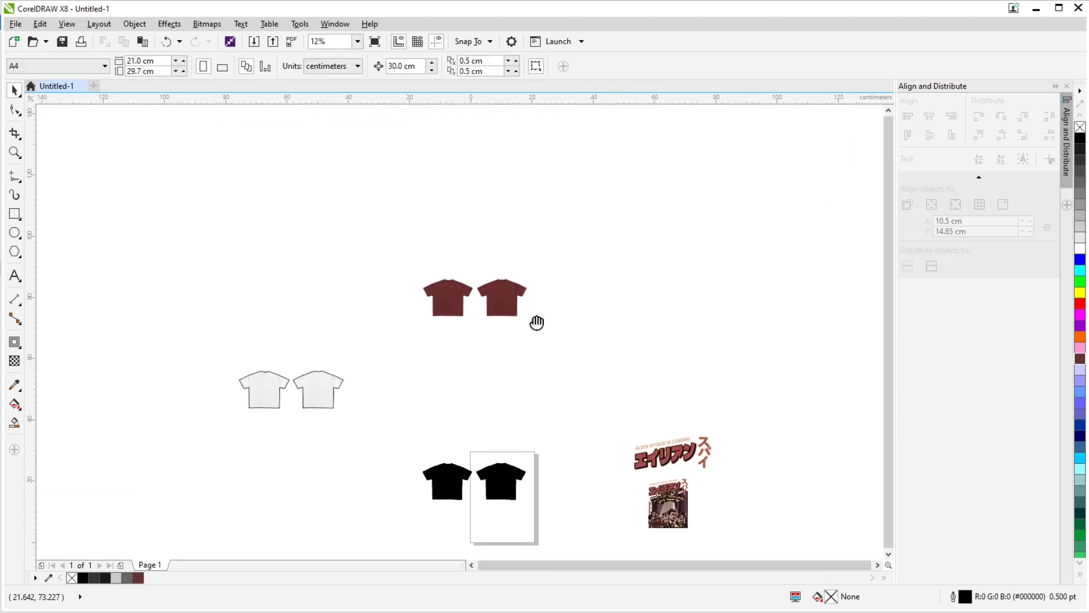
# - Delete the outlined white shirt pair beside the maroon and black shirts
pyautogui.moveTo(520, 326); pyautogui.dragTo(380, 244)
pyautogui.press('Down')
pyautogui.press('Down')
pyautogui.press('Down')
pyautogui.scroll(1, 477, 391)
pyautogui.scroll(-1, 392, 227)
pyautogui.scroll(1, 262, 302)
pyautogui.click(263, 302)
pyautogui.press('Delete')
# - Ungroup the white shirt layers above the maroon shirts and shift one layer 30 cm left and back
pyautogui.press('Right')
pyautogui.press('Right')
pyautogui.press('Up')
pyautogui.hotkey('ctrl', 'u')
pyautogui.press('Left')
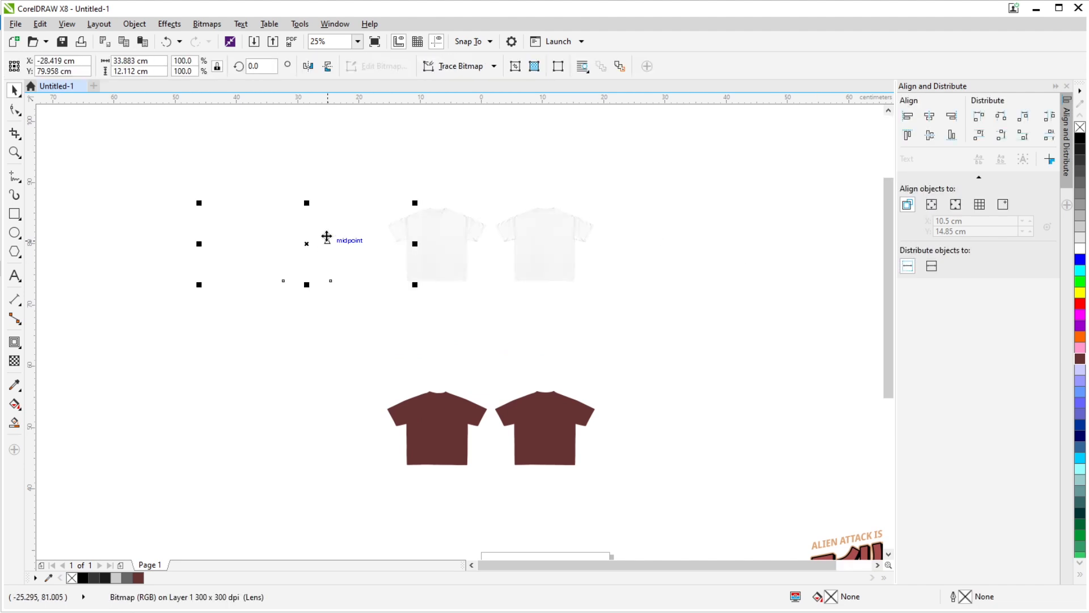
pyautogui.press('Right')
# - Try moving the separated white shirt layers individually and undo those moves
pyautogui.moveTo(501, 307); pyautogui.dragTo(287, 230)
pyautogui.moveTo(537, 303); pyautogui.dragTo(547, 338)
pyautogui.hotkey('ctrl', 'z')
pyautogui.click(867, 399)
pyautogui.hotkey('ctrl', 'z')
# - Group the three white shirt layers and move the group down towards the maroon shirt shape
pyautogui.moveTo(867, 399); pyautogui.dragTo(346, 250)
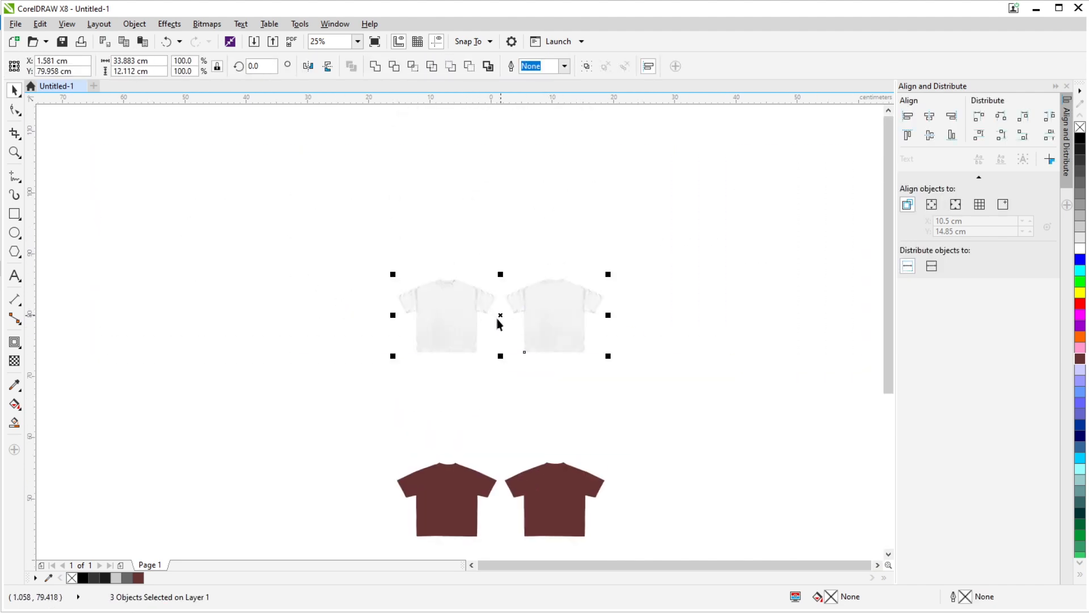
pyautogui.hotkey('ctrl', 'g')
pyautogui.press('Down')
pyautogui.press('Down')
pyautogui.press('Down')
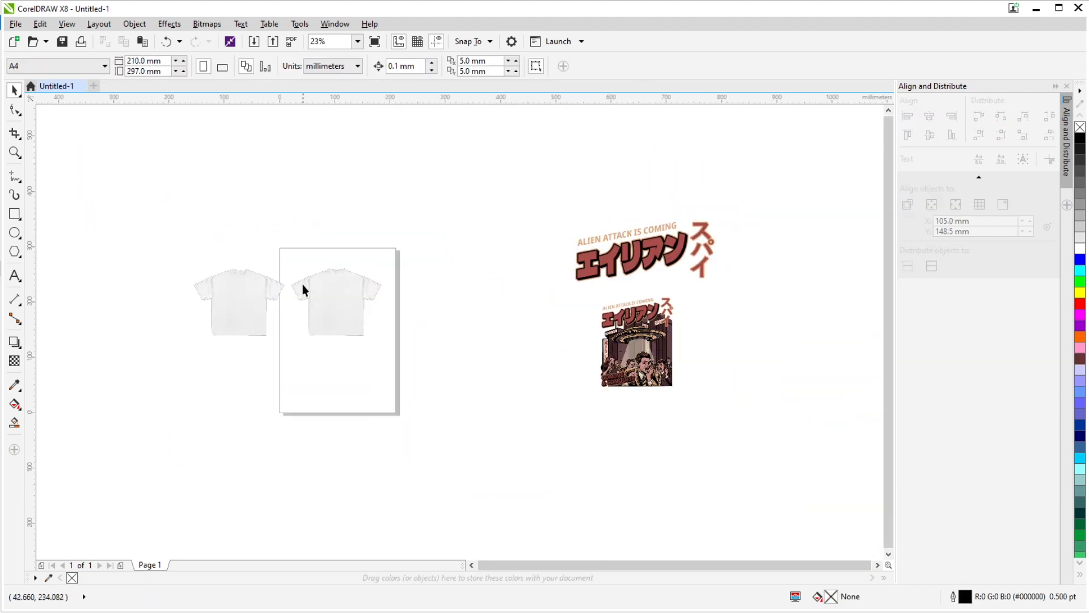
# - Move the white shirt image up off the black shirt image, leaving it above the page
pyautogui.scroll(4, 302, 288)
pyautogui.scroll(-2, 426, 236)
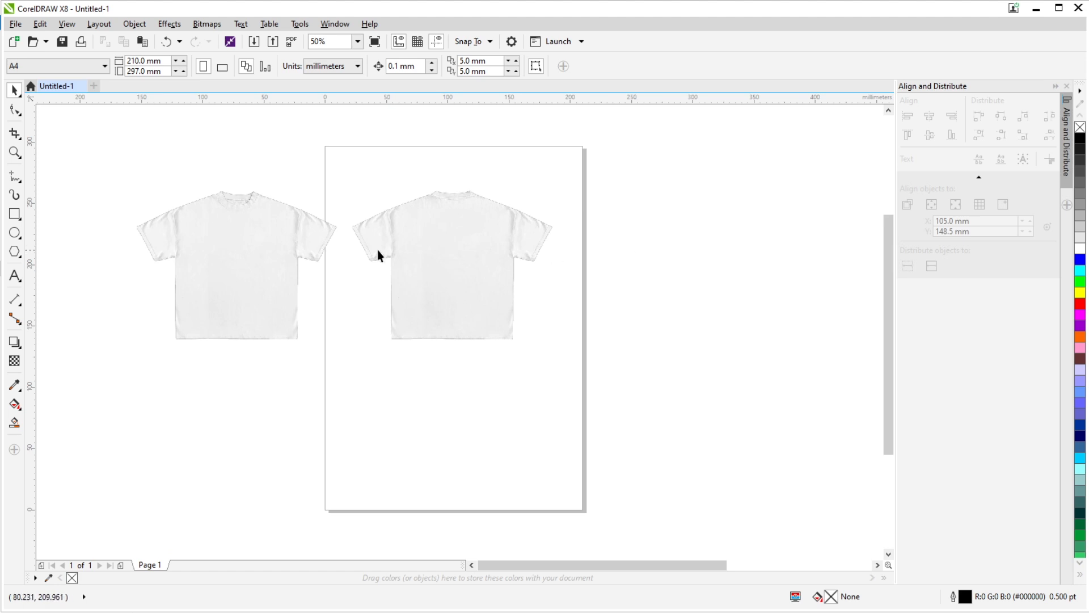
pyautogui.moveTo(314, 214); pyautogui.dragTo(346, 239)
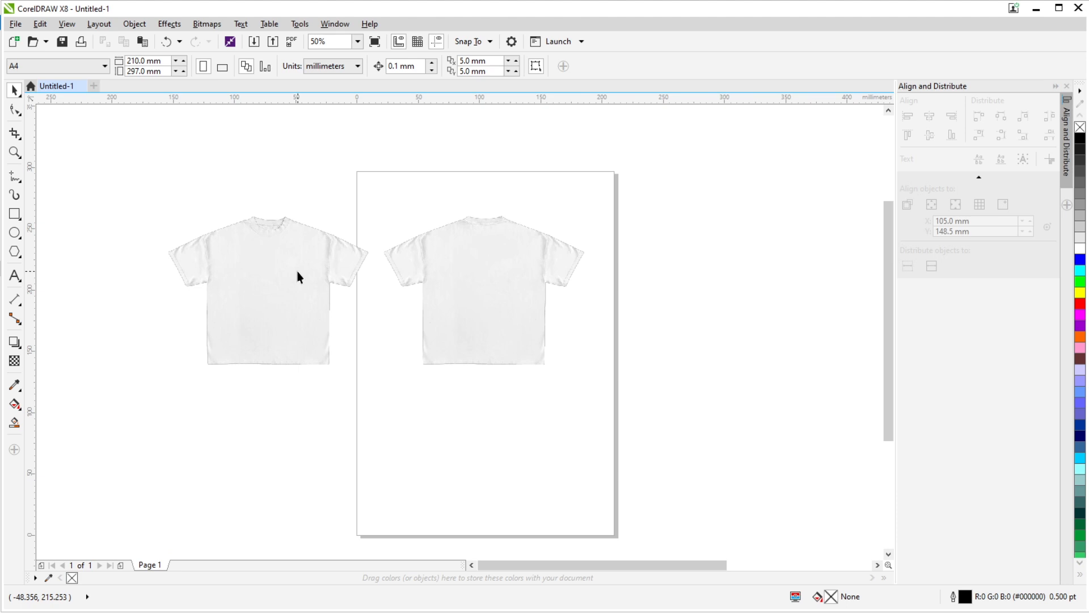
pyautogui.scroll(-2, 303, 295)
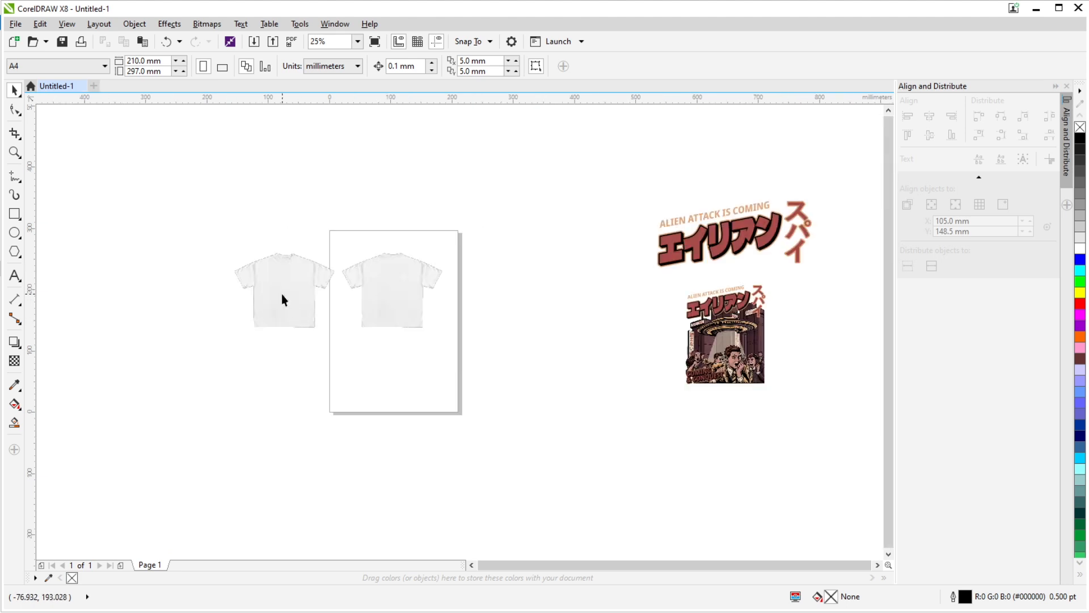
pyautogui.moveTo(369, 302); pyautogui.dragTo(396, 187)
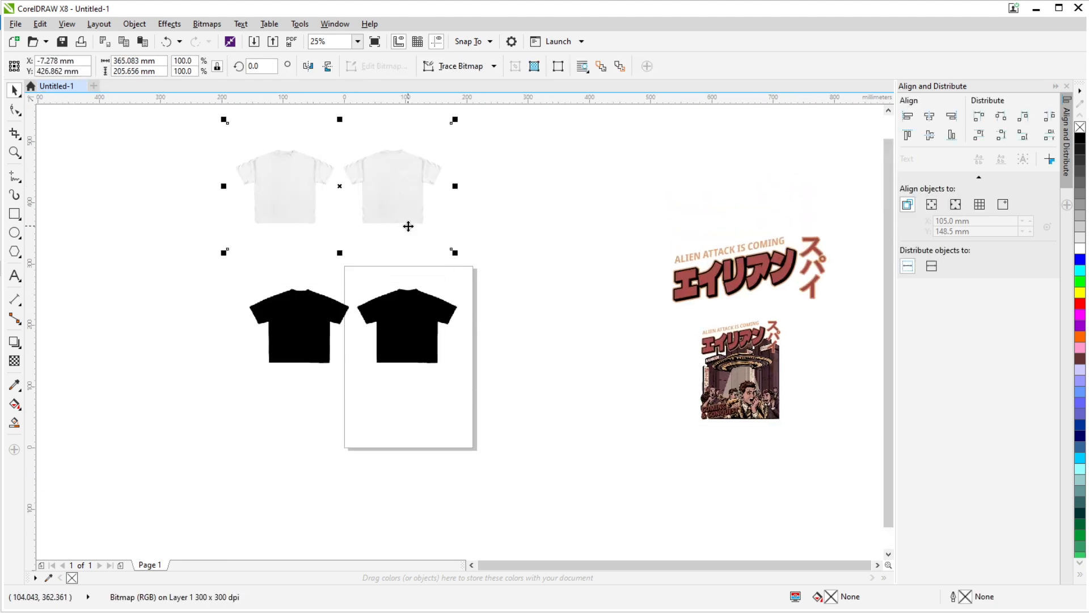
pyautogui.hotkey('ctrl', 'z')
pyautogui.moveTo(401, 335); pyautogui.dragTo(409, 216)
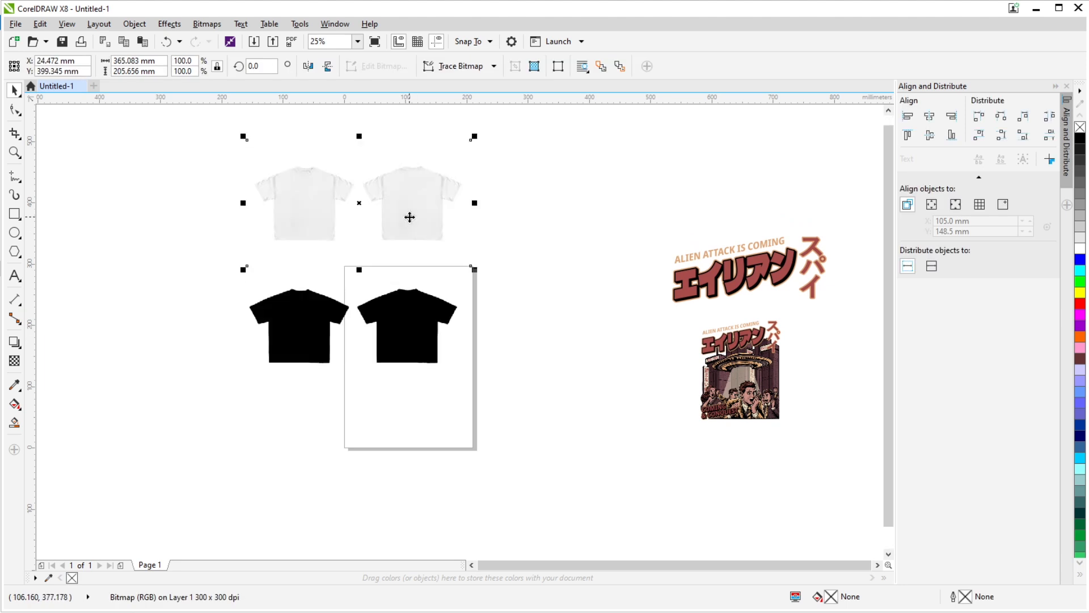
# - Examine the collar, shoulder seams and sleeves of the white shirt image up close
pyautogui.scroll(2, 355, 188)
pyautogui.scroll(3, 264, 148)
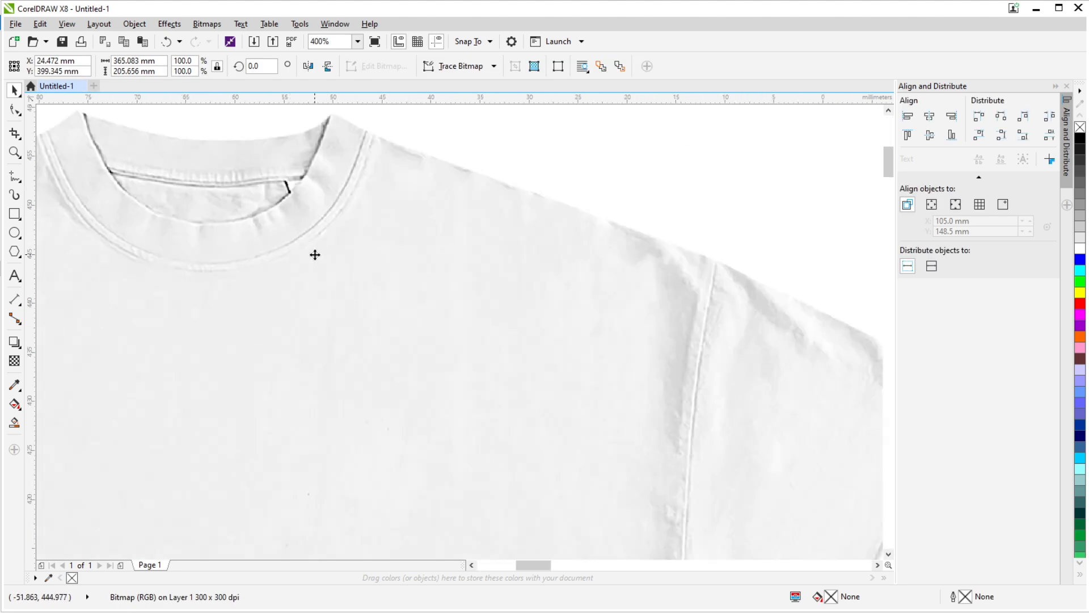
pyautogui.scroll(-2, 315, 254)
pyautogui.scroll(-1, 319, 260)
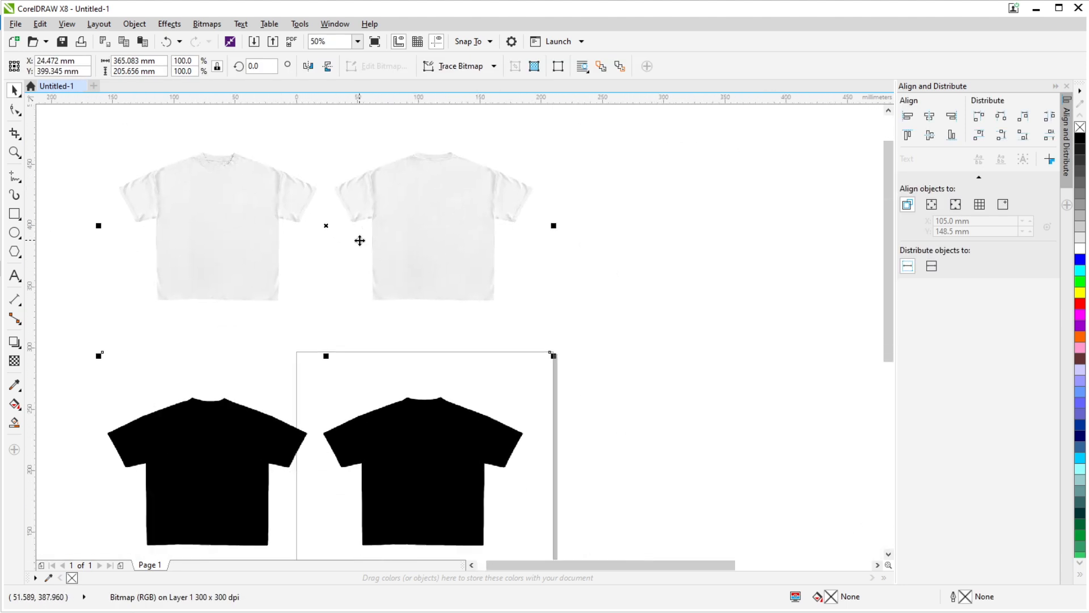
pyautogui.moveTo(588, 266); pyautogui.dragTo(509, 284)
pyautogui.scroll(-1, 398, 265)
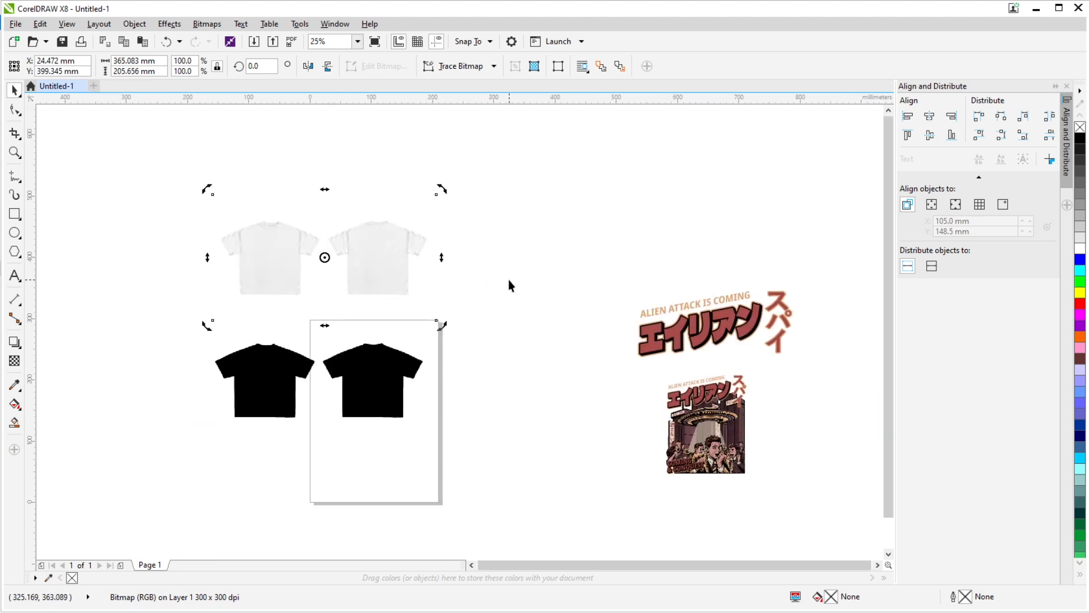
pyautogui.scroll(2, 240, 231)
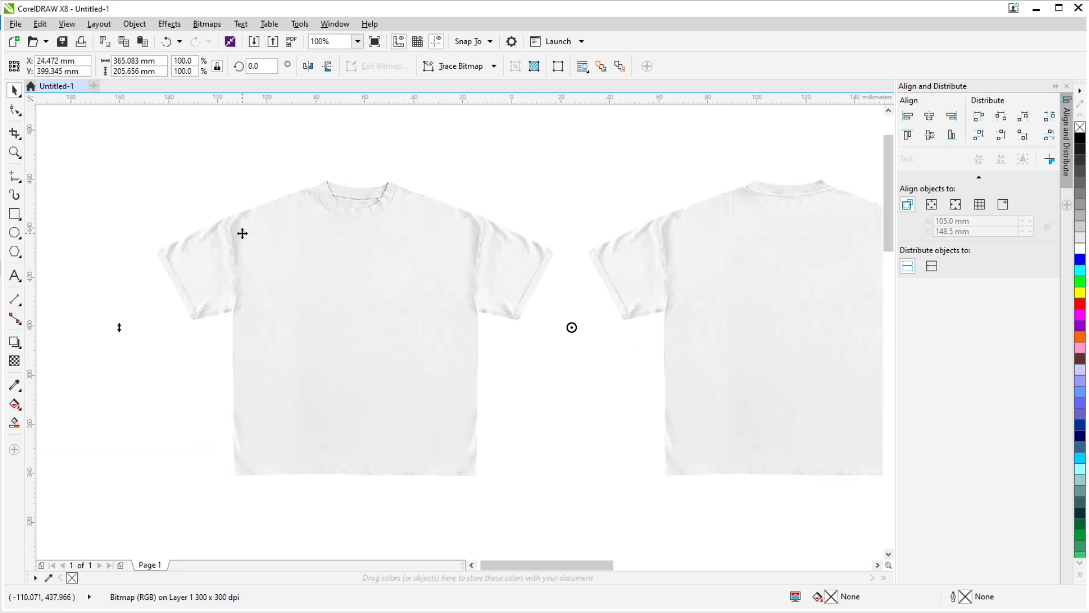
pyautogui.scroll(-3, 342, 242)
pyautogui.click(484, 277)
pyautogui.scroll(2, 411, 254)
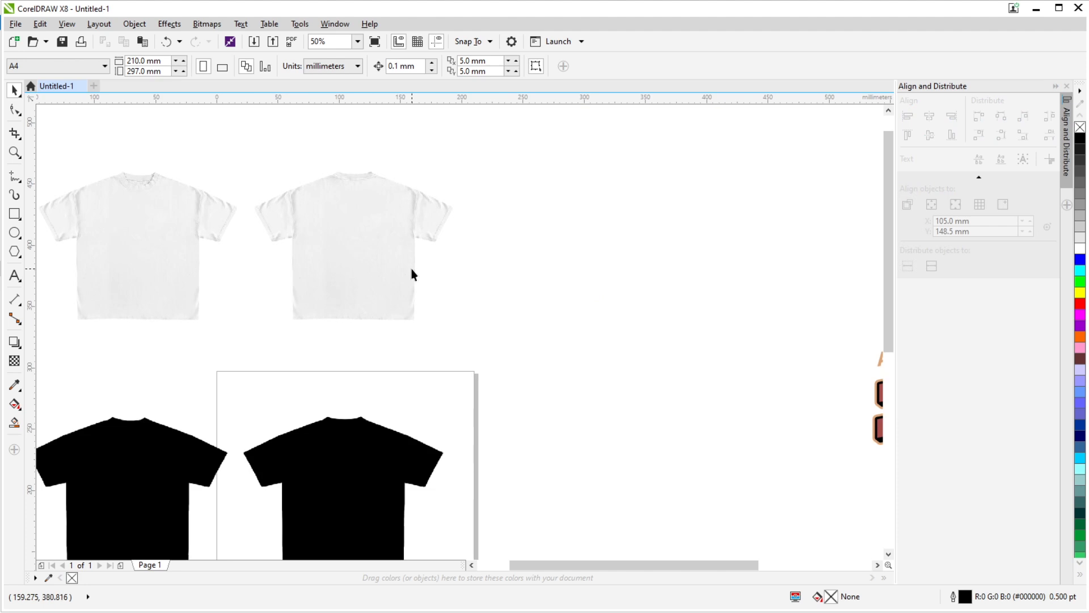
pyautogui.moveTo(411, 268); pyautogui.dragTo(495, 271)
pyautogui.click(448, 248)
pyautogui.scroll(3, 374, 224)
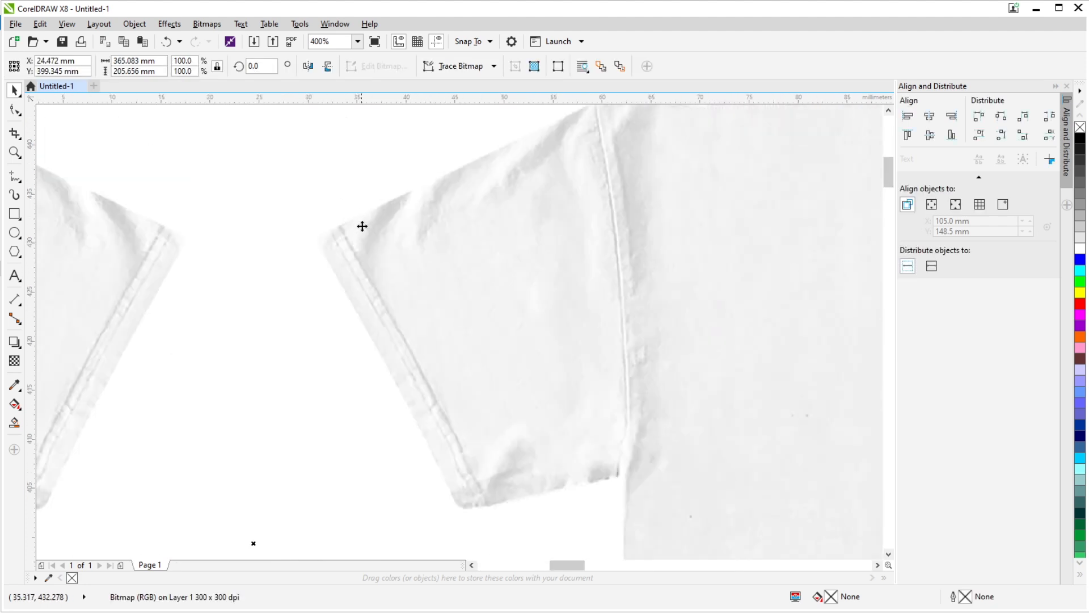
pyautogui.scroll(-2, 374, 241)
pyautogui.scroll(-3, 611, 290)
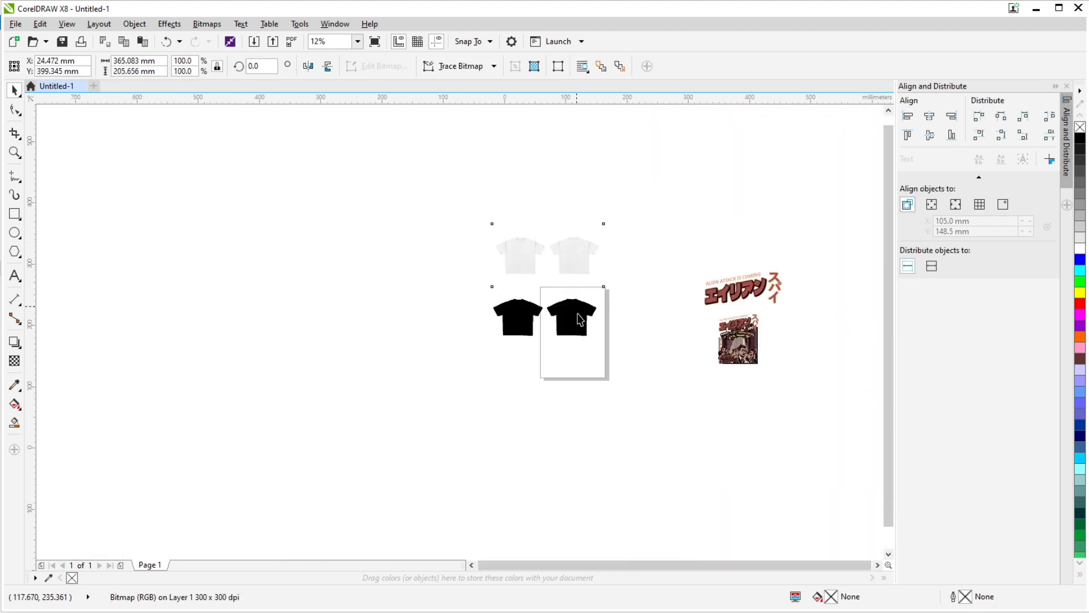
# - Examine the black shirt silhouette image and compare it with the white shirt image above
pyautogui.click(579, 318)
pyautogui.scroll(2, 579, 318)
pyautogui.scroll(2, 507, 296)
pyautogui.scroll(-2, 395, 330)
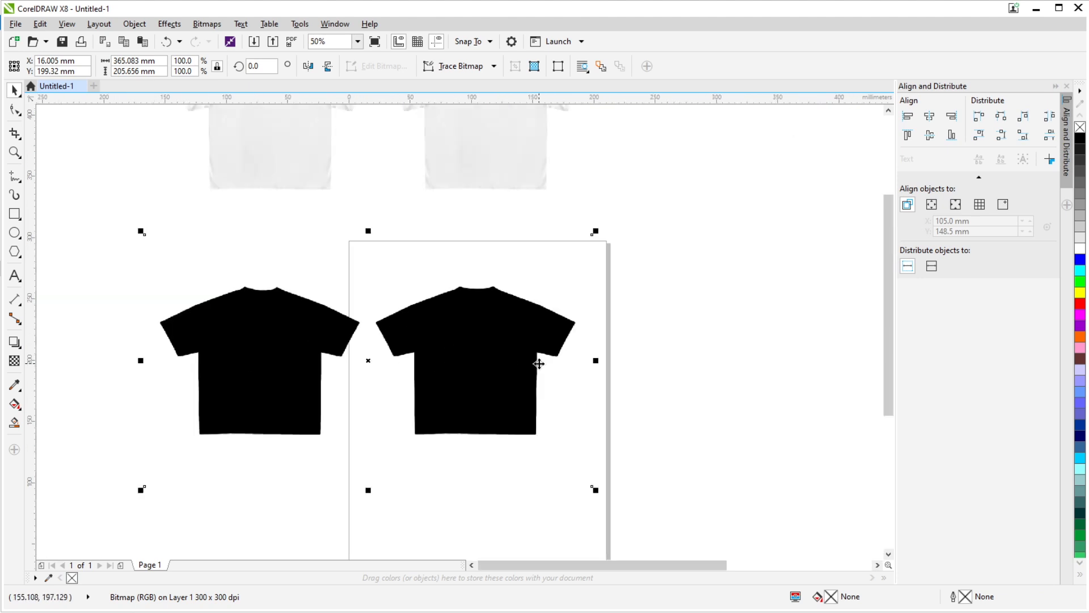
pyautogui.click(724, 305)
pyautogui.moveTo(681, 165); pyautogui.dragTo(585, 245)
pyautogui.moveTo(496, 227); pyautogui.dragTo(493, 261)
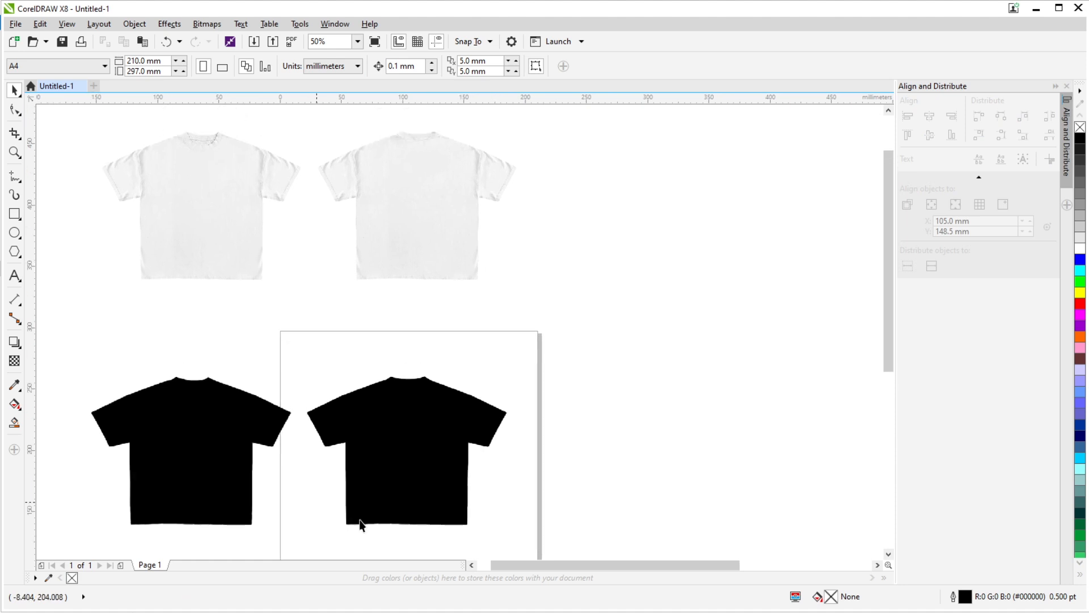
pyautogui.moveTo(364, 371); pyautogui.dragTo(437, 388)
pyautogui.click(472, 464)
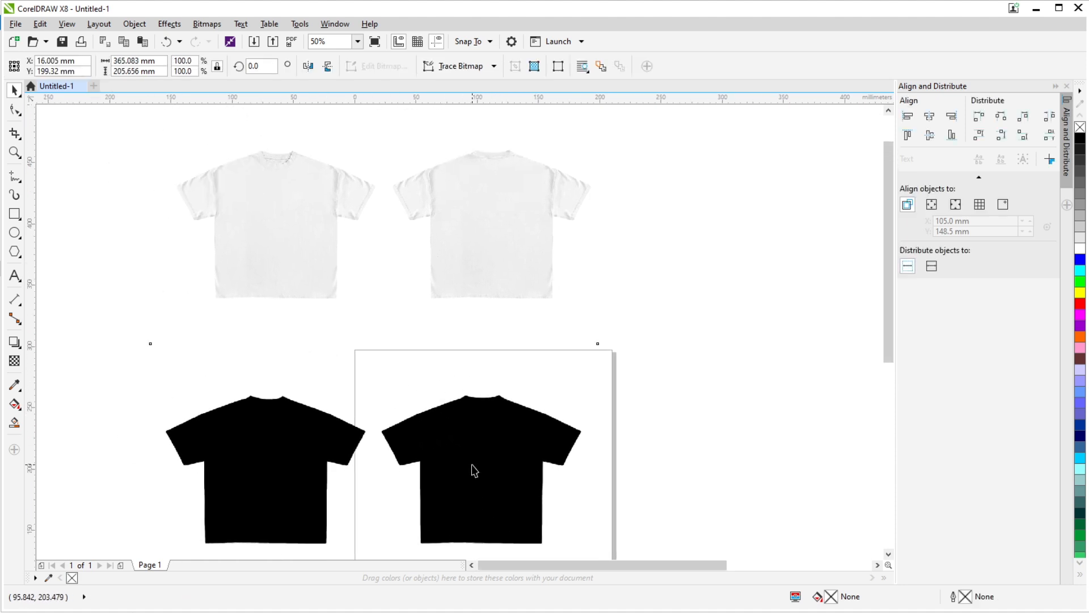
pyautogui.moveTo(521, 444); pyautogui.dragTo(364, 424)
pyautogui.click(594, 278)
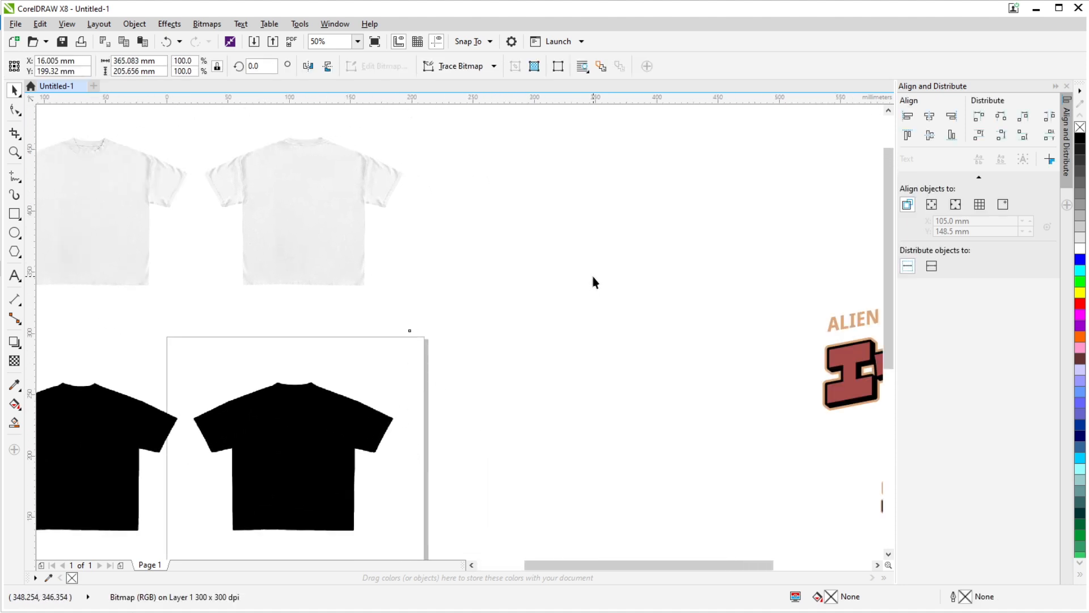
# - Set the document units to centimeters and the nudge distance to 30 cm
pyautogui.click(352, 67)
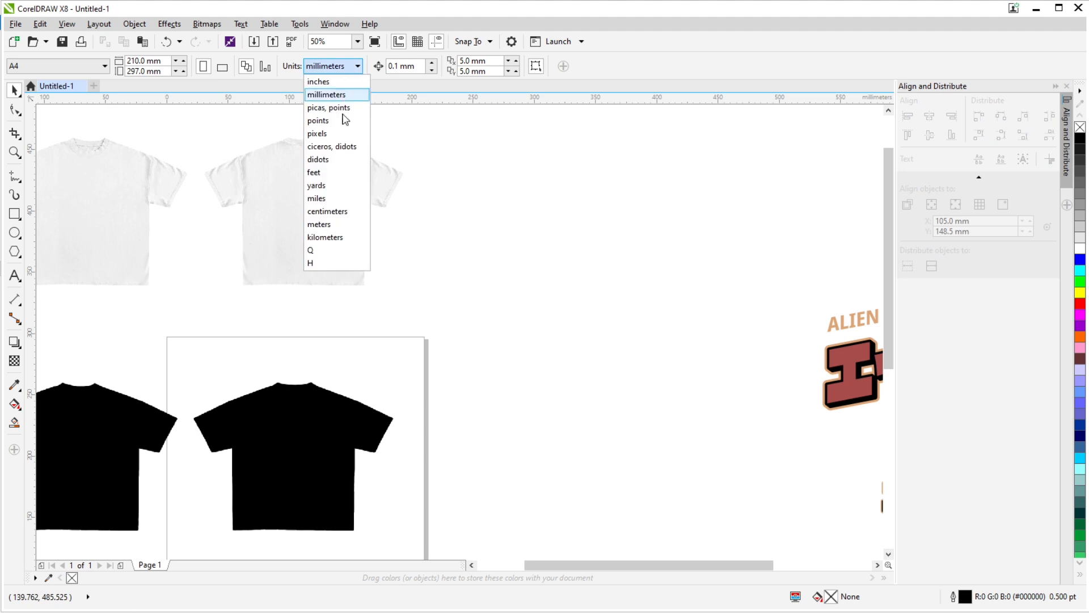
pyautogui.click(349, 213)
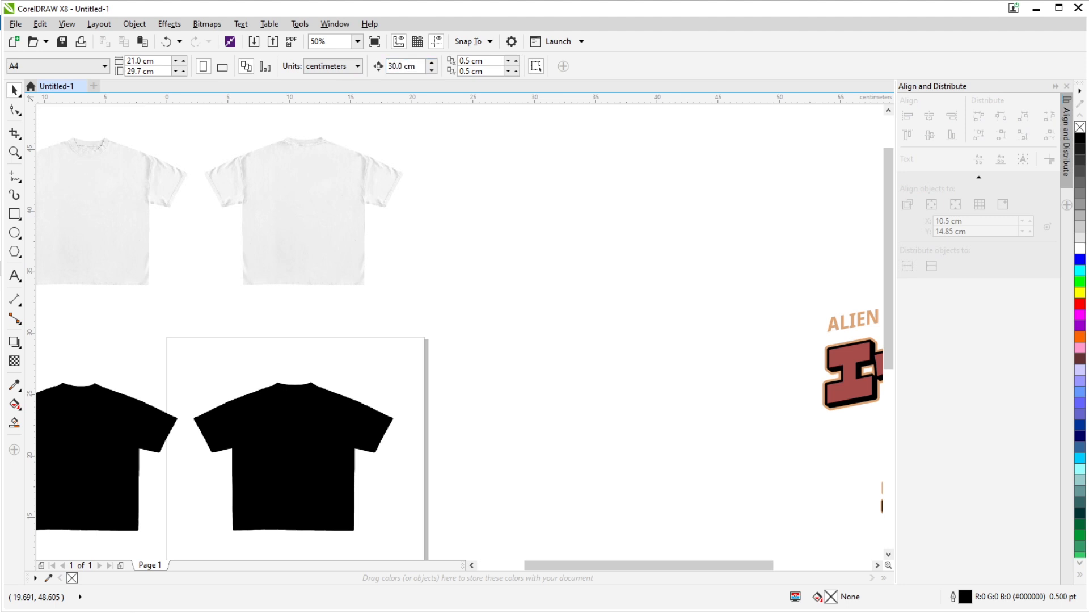
# - Test the nudge distance by moving the white shirt image 30 cm up and back
pyautogui.scroll(-2, 380, 290)
pyautogui.scroll(2, 353, 270)
pyautogui.click(353, 260)
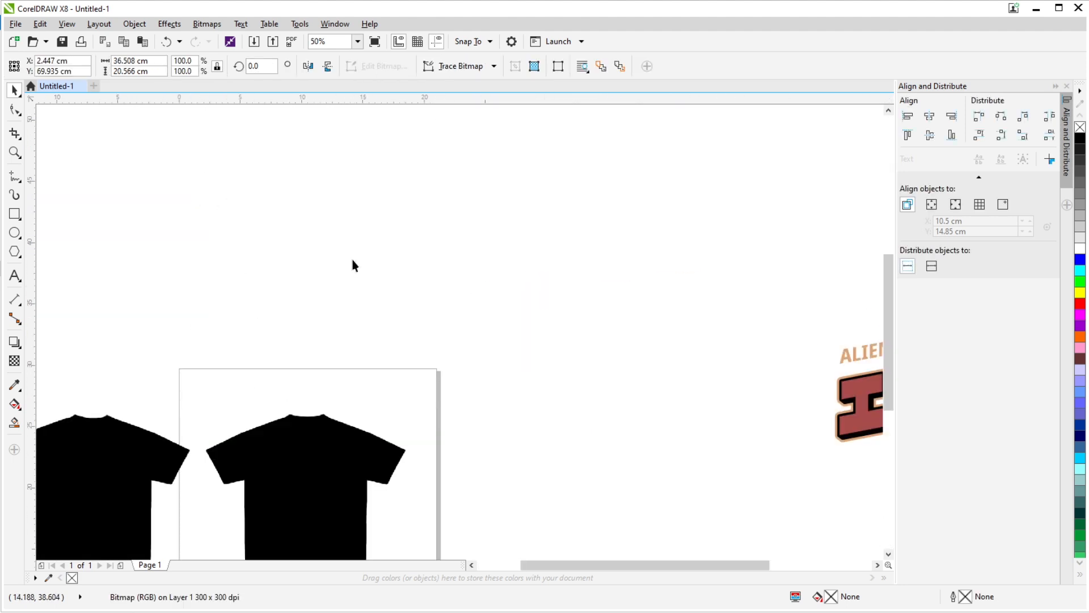
pyautogui.scroll(-2, 347, 259)
pyautogui.scroll(1, 413, 231)
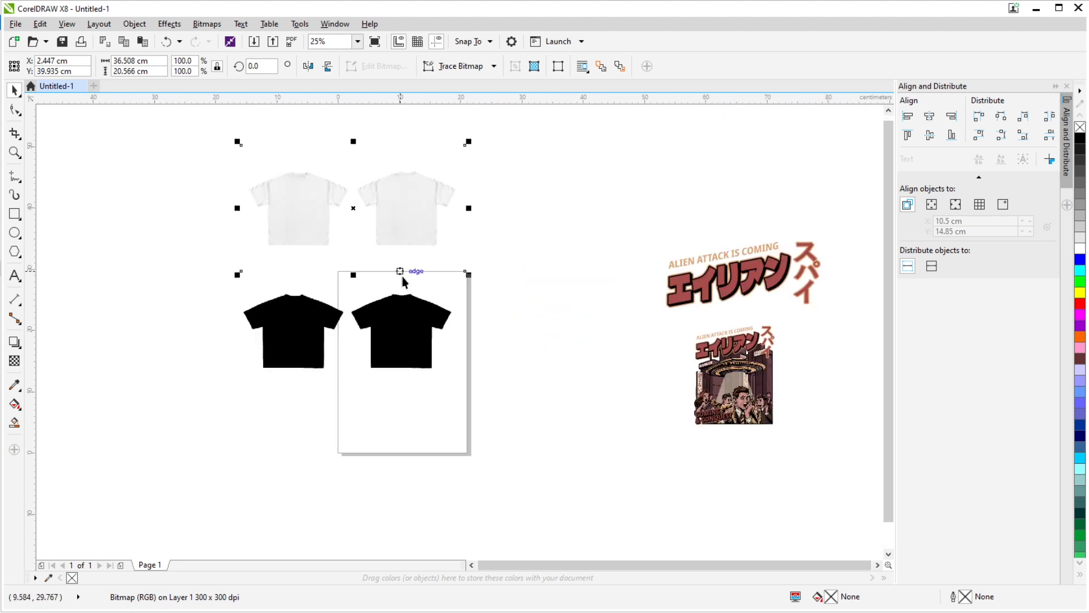
# - Align the white shirt image exactly over the black shirt image, and move it 30 cm straight up
pyautogui.moveTo(185, 138); pyautogui.dragTo(553, 462)
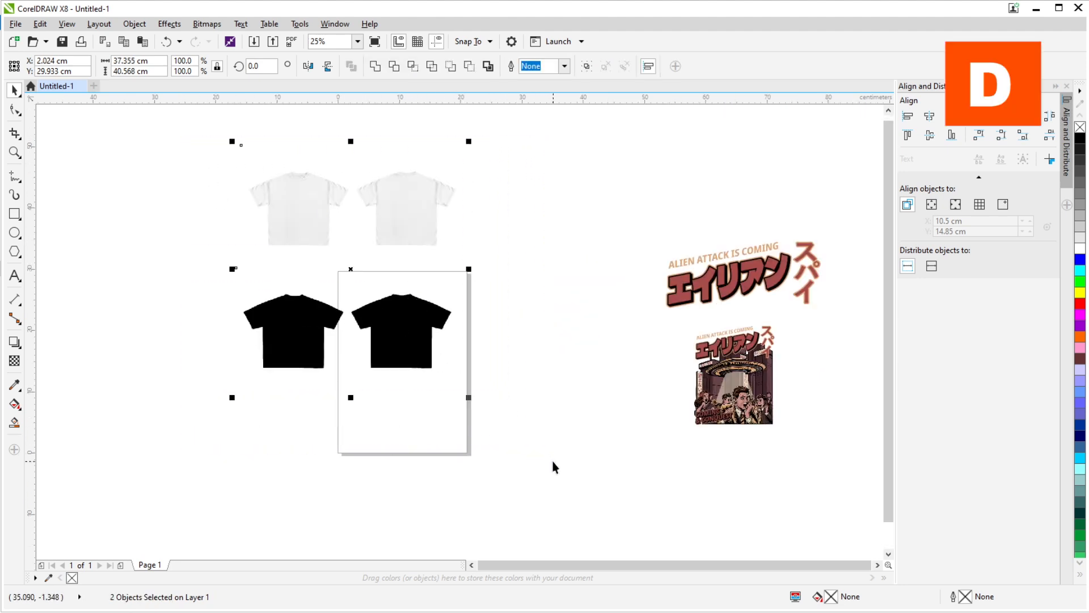
pyautogui.press('b')
pyautogui.click(419, 342)
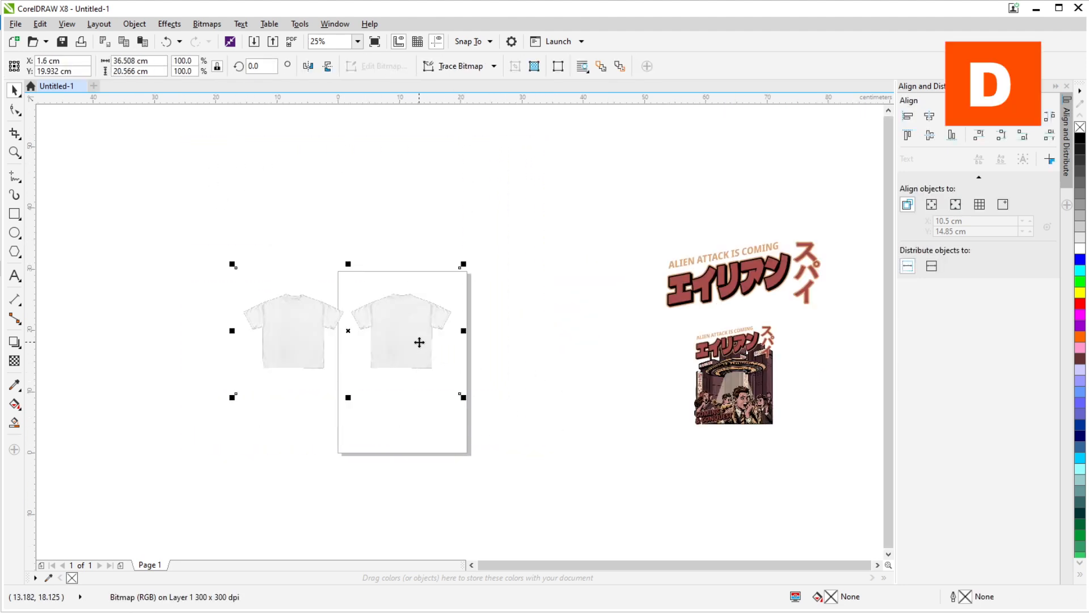
pyautogui.press('Up')
pyautogui.scroll(2, 395, 322)
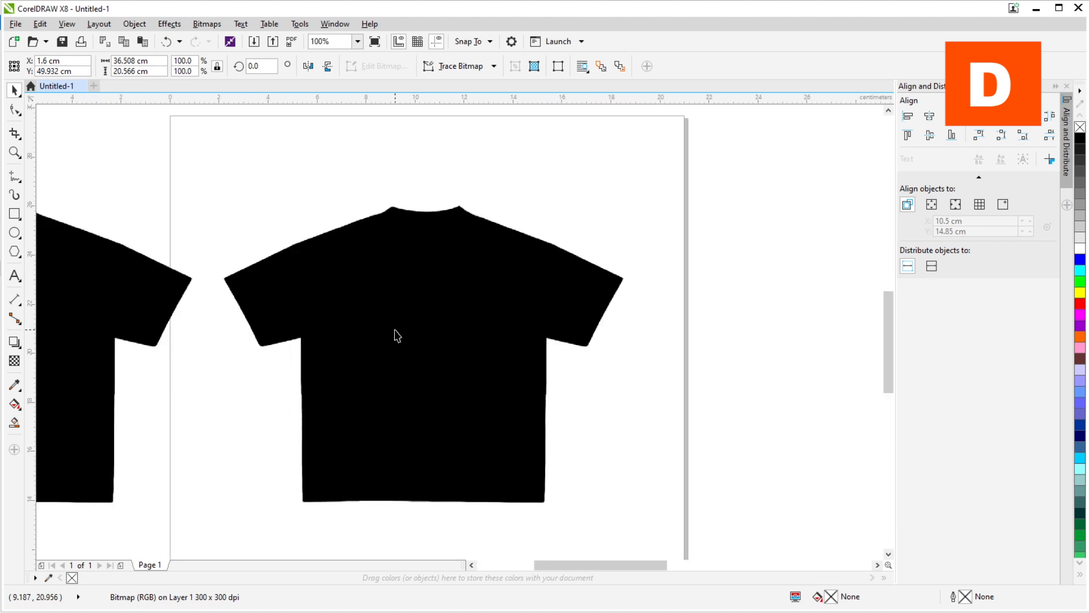
pyautogui.click(397, 331)
pyautogui.scroll(-3, 408, 331)
pyautogui.scroll(2, 395, 281)
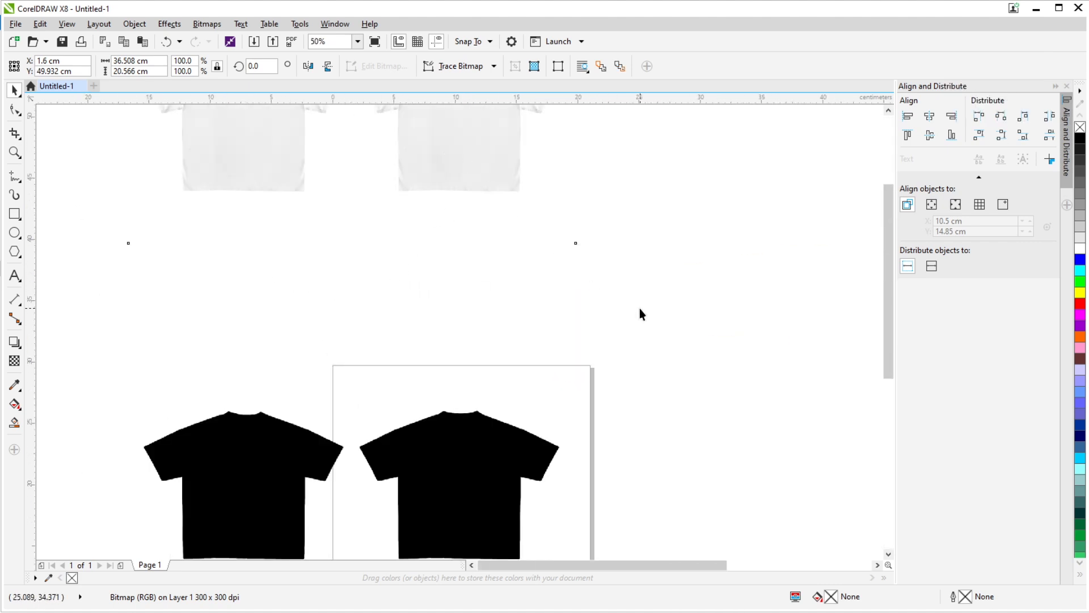
pyautogui.click(638, 308)
pyautogui.moveTo(623, 393); pyautogui.dragTo(599, 317)
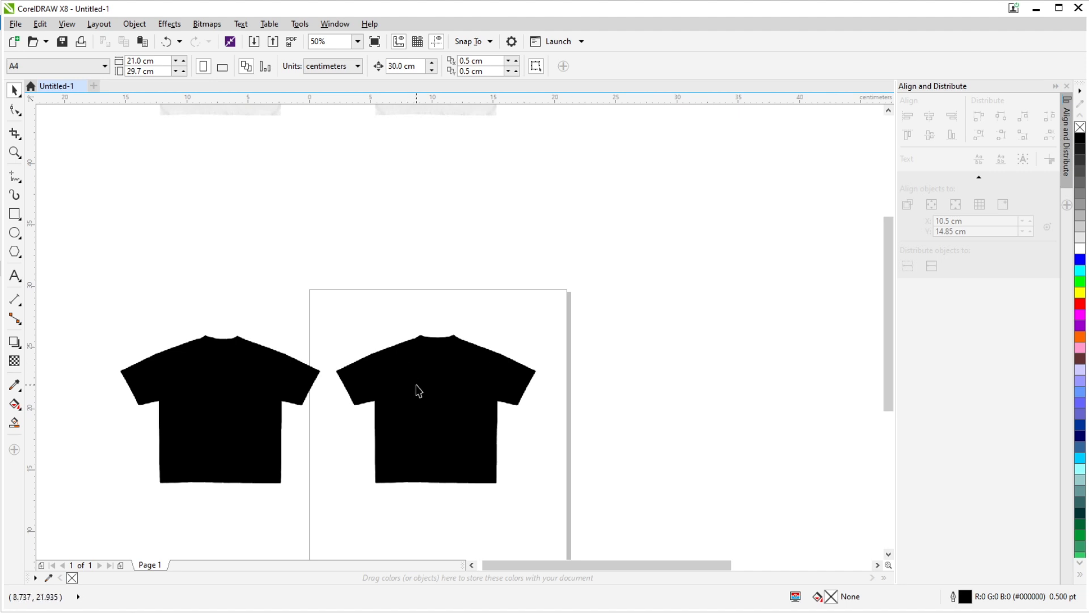
# - Start a high quality image outline trace of the black shirt bitmap, reducing the bitmap size
pyautogui.click(419, 391)
pyautogui.scroll(2, 419, 391)
pyautogui.scroll(-1, 426, 350)
pyautogui.click(482, 67)
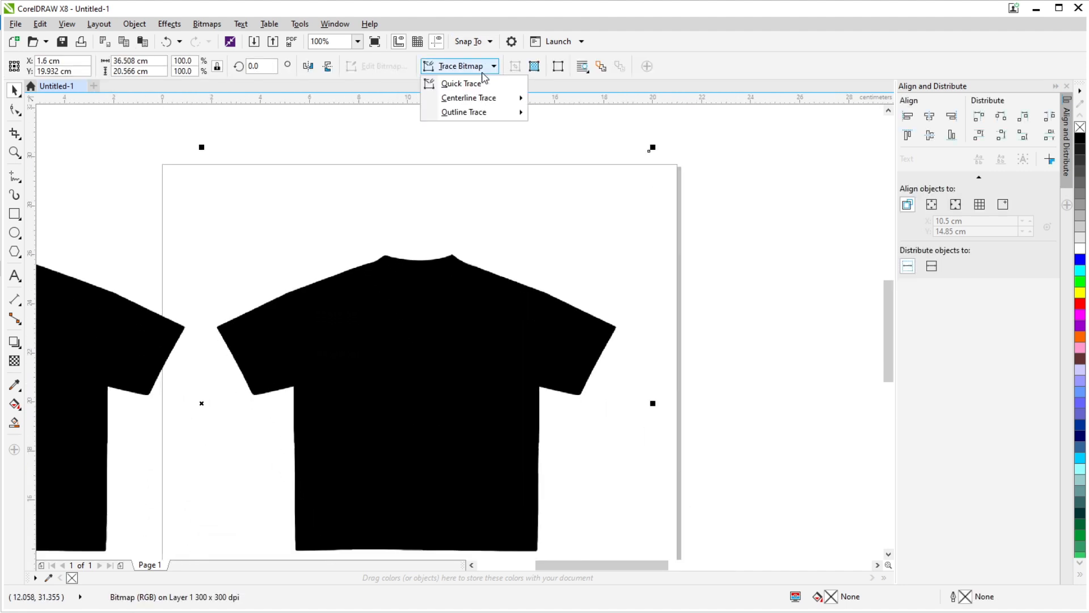
pyautogui.moveTo(488, 114)
pyautogui.click(587, 189)
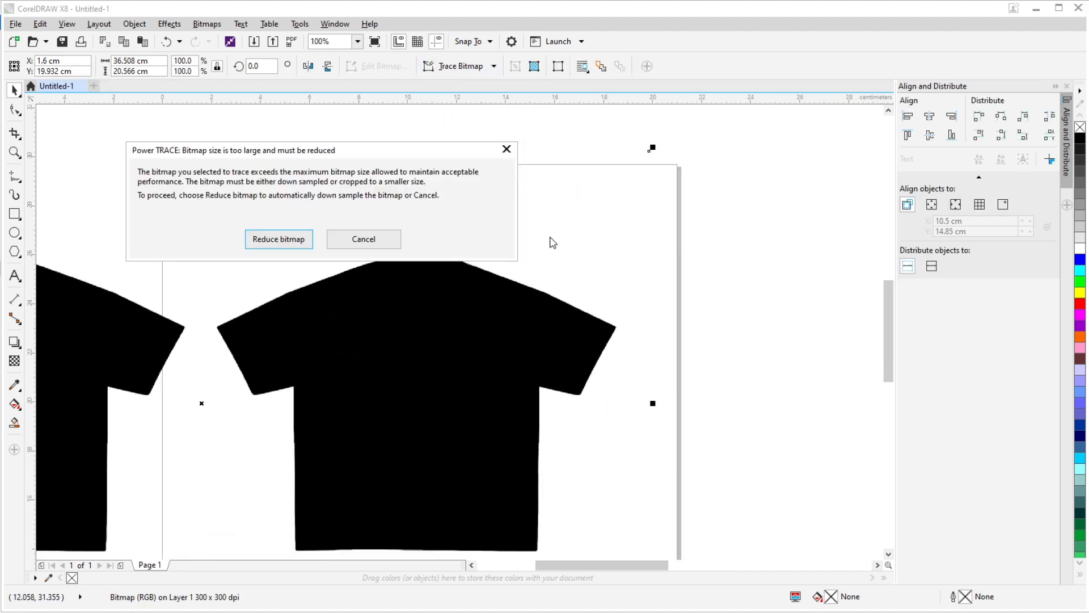
pyautogui.click(279, 239)
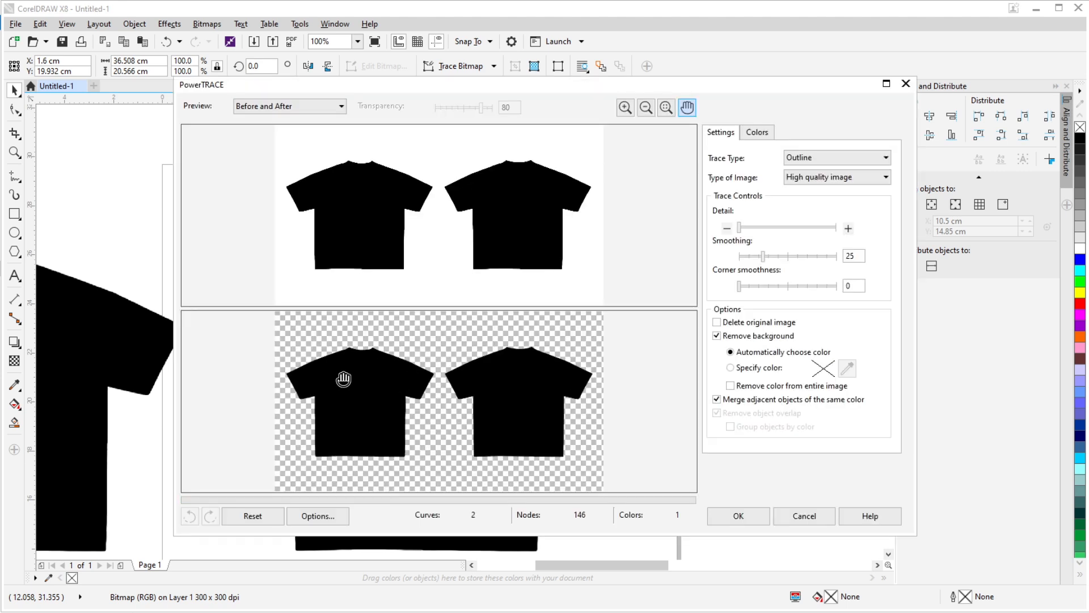
# - Set the trace detail to maximum, check the traced edges in the preview, and accept the trace
pyautogui.click(836, 229)
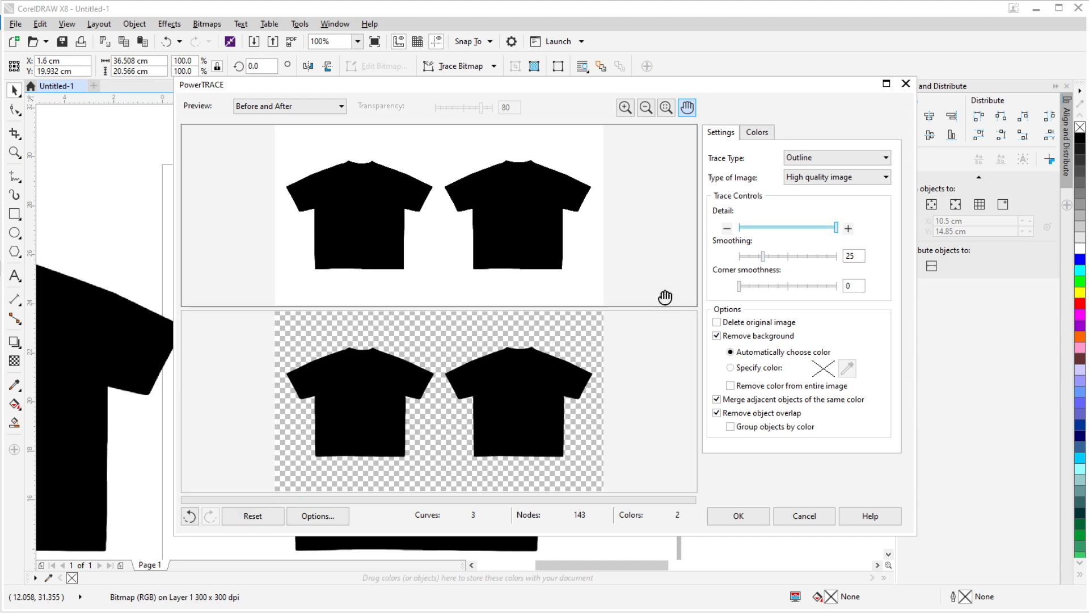
pyautogui.scroll(3, 567, 377)
pyautogui.moveTo(582, 371); pyautogui.dragTo(401, 408)
pyautogui.scroll(3, 432, 403)
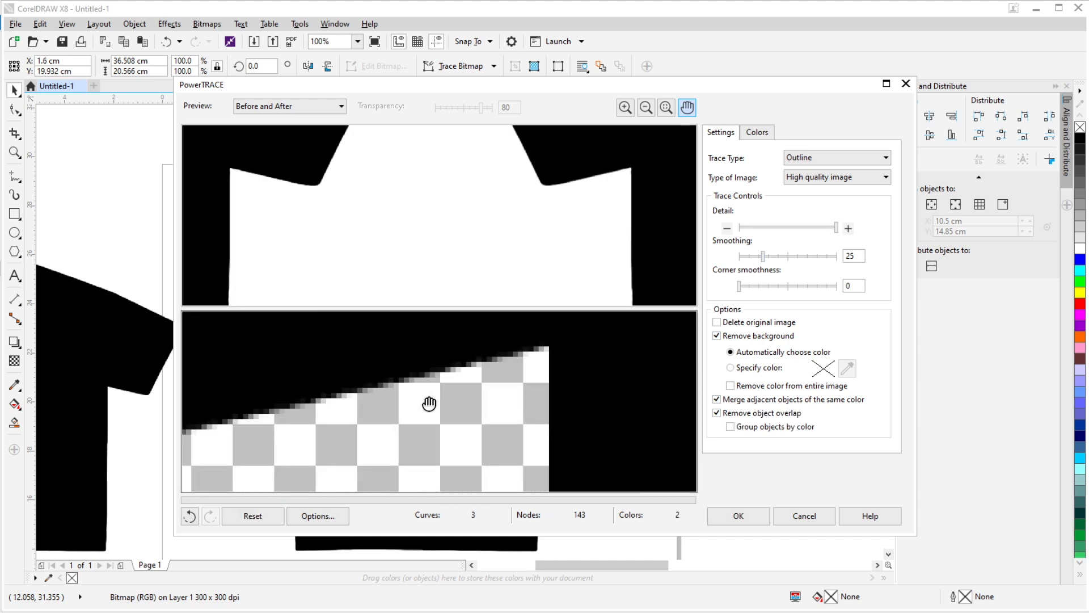
pyautogui.scroll(-2, 436, 403)
pyautogui.click(733, 517)
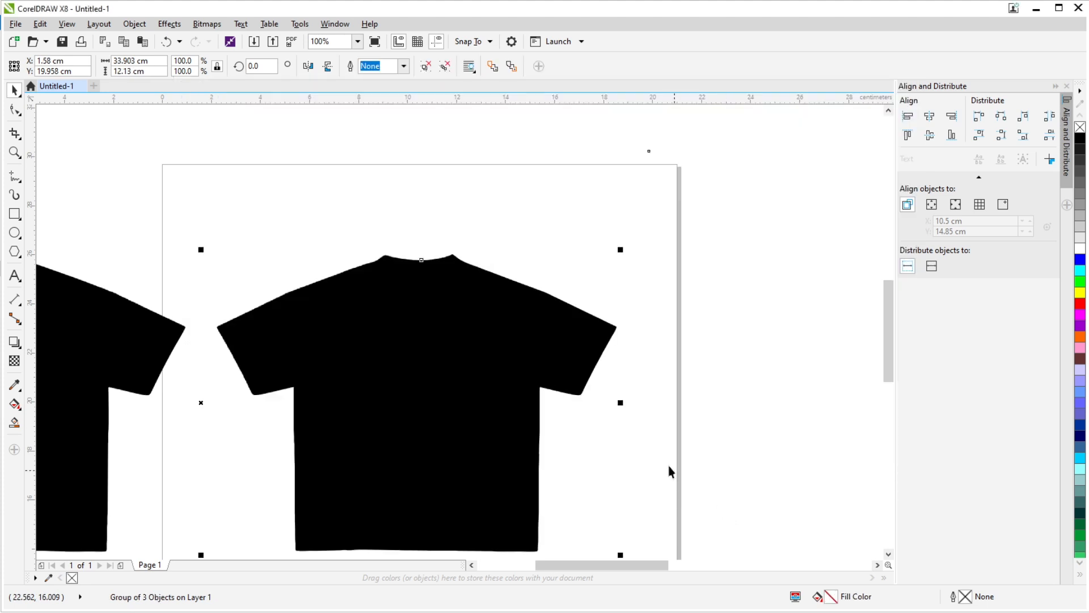
# - Move the traced shirt silhouettes 30 cm straight up onto the white shirt image
pyautogui.scroll(-3, 655, 391)
pyautogui.press('Up')
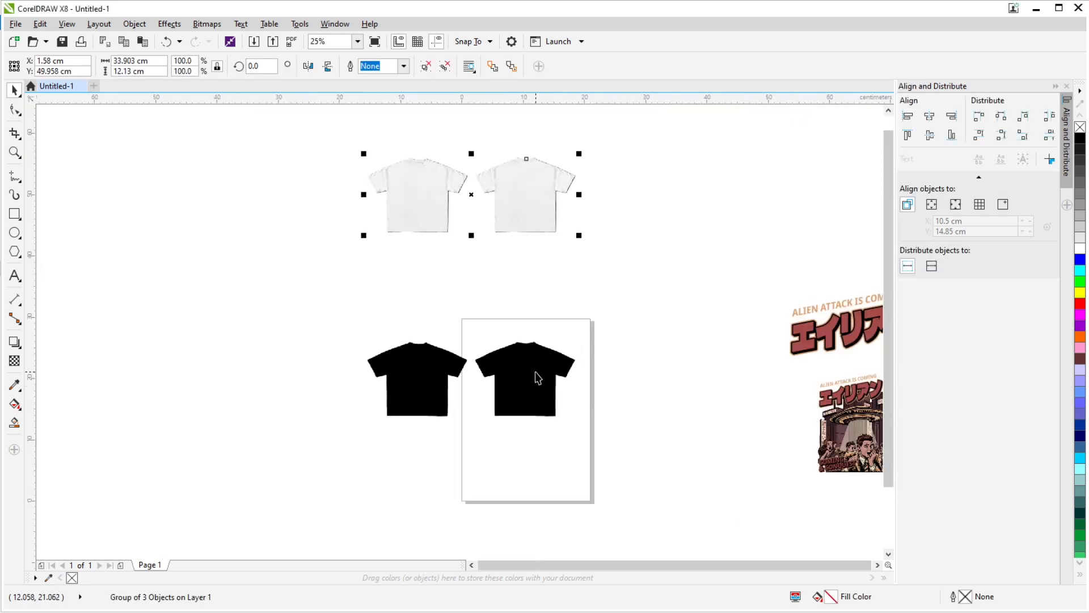
pyautogui.scroll(5, 457, 220)
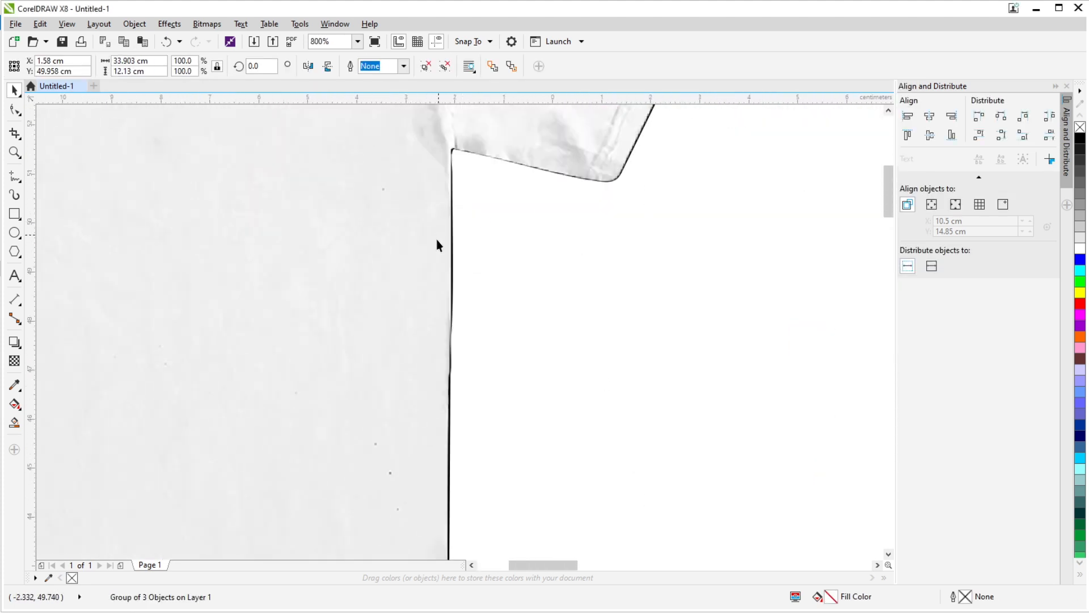
pyautogui.scroll(-2, 437, 240)
# - Bring the traced silhouettes to the front and give them no fill and a black outline
pyautogui.hotkey('shift', 'pageup')
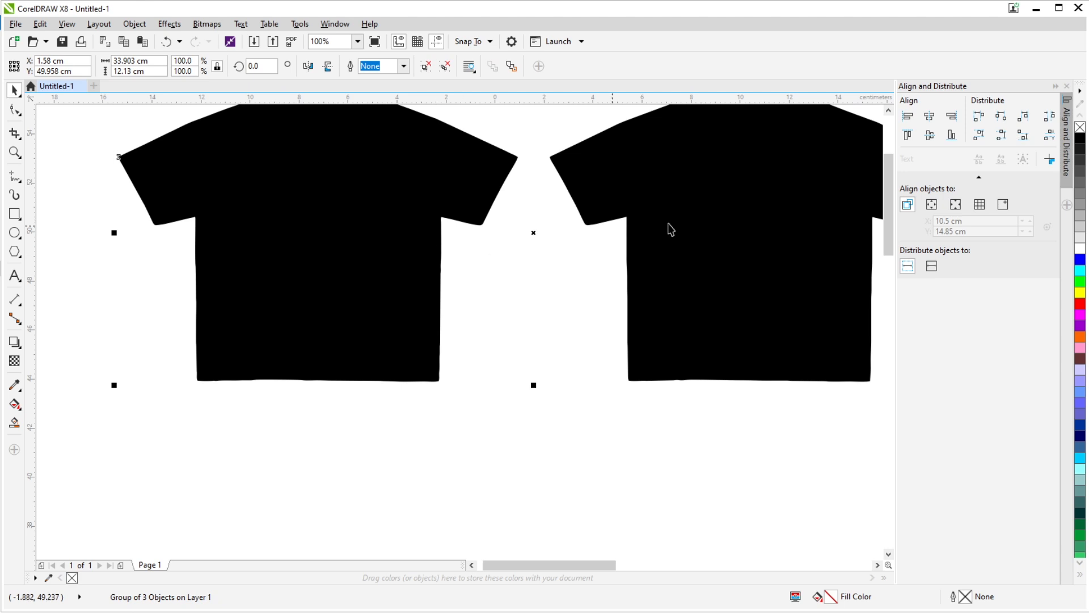
pyautogui.click(1080, 127)
pyautogui.rightClick(1080, 138)
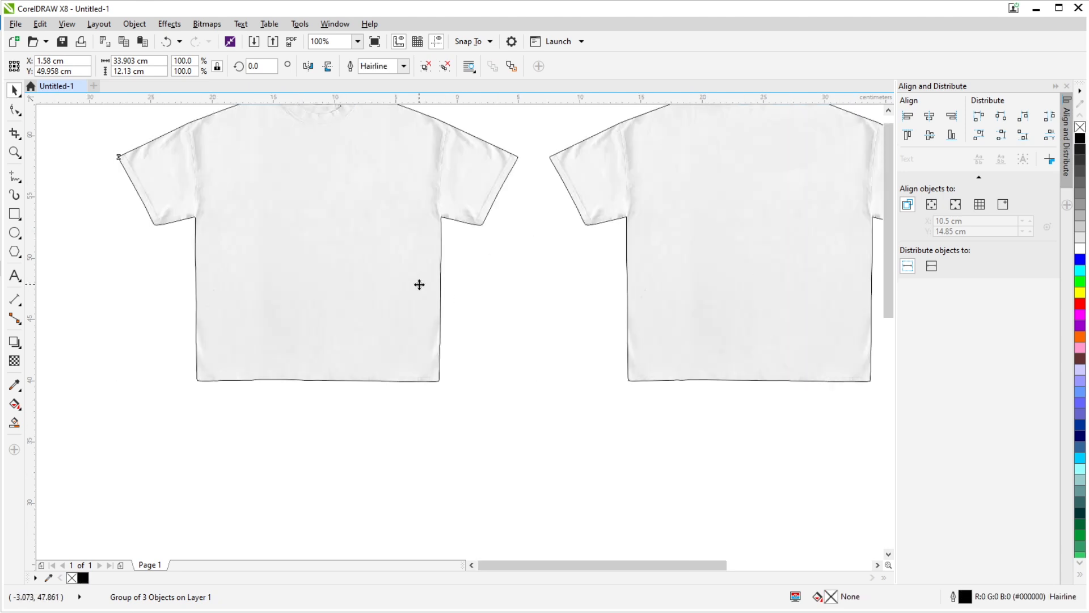
# - Examine how the traced outline fits the white shirts along the collars, sleeves, armholes and sides
pyautogui.scroll(-1, 397, 267)
pyautogui.scroll(8, 596, 250)
pyautogui.moveTo(609, 309); pyautogui.dragTo(486, 209)
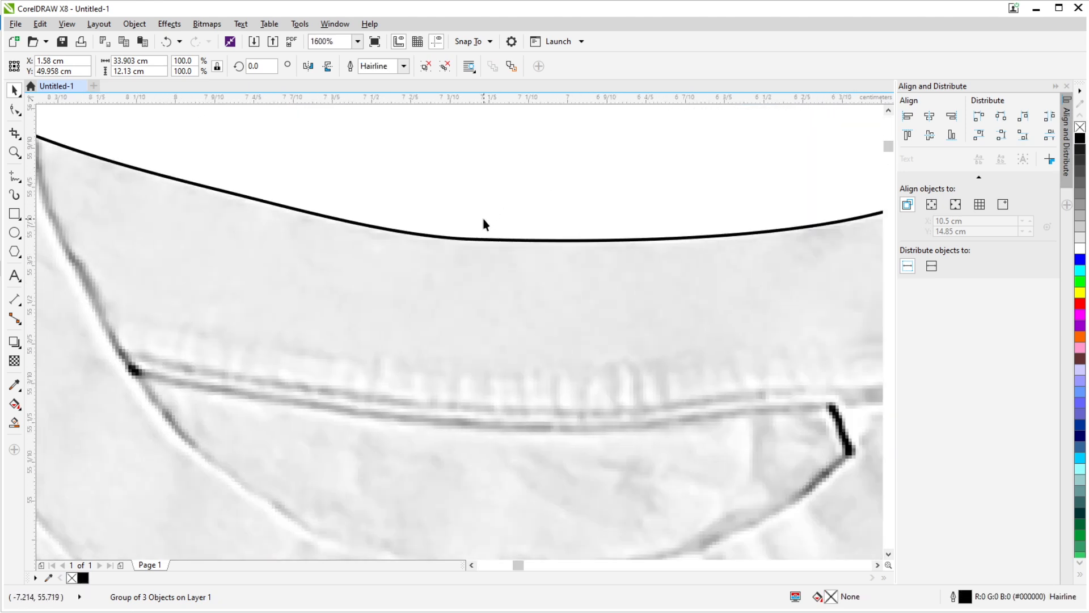
pyautogui.scroll(-3, 483, 219)
pyautogui.scroll(5, 588, 219)
pyautogui.scroll(-4, 469, 240)
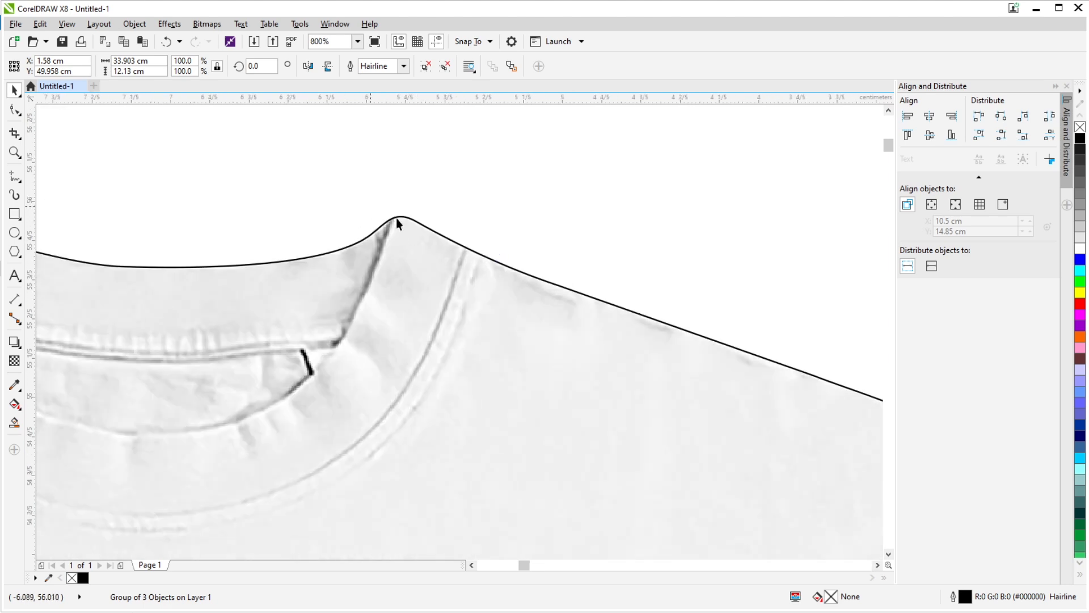
pyautogui.scroll(7, 477, 214)
pyautogui.scroll(-8, 476, 218)
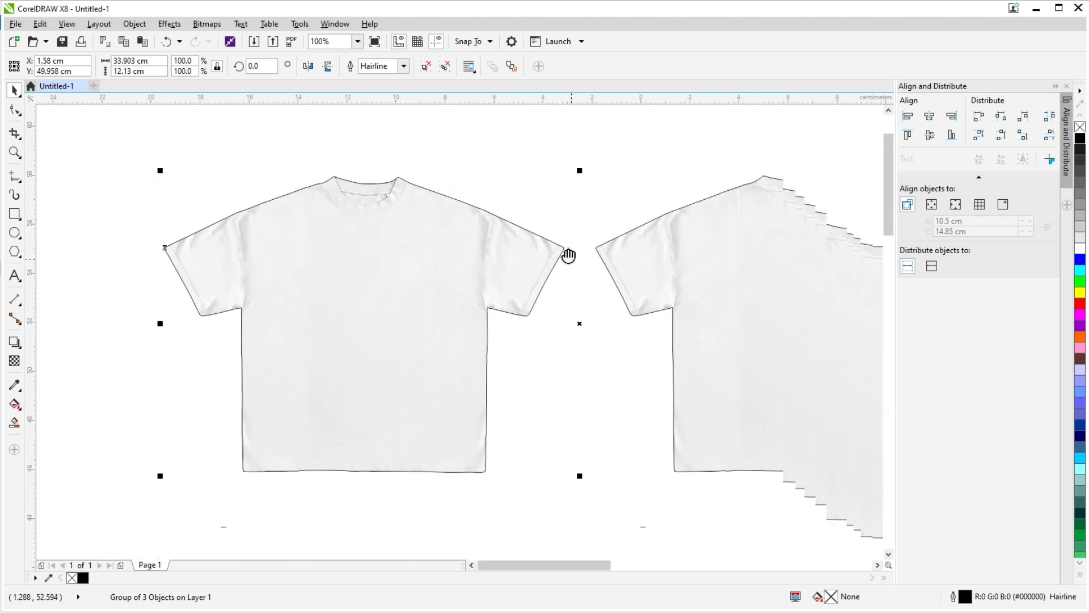
pyautogui.scroll(6, 566, 253)
pyautogui.scroll(-5, 406, 273)
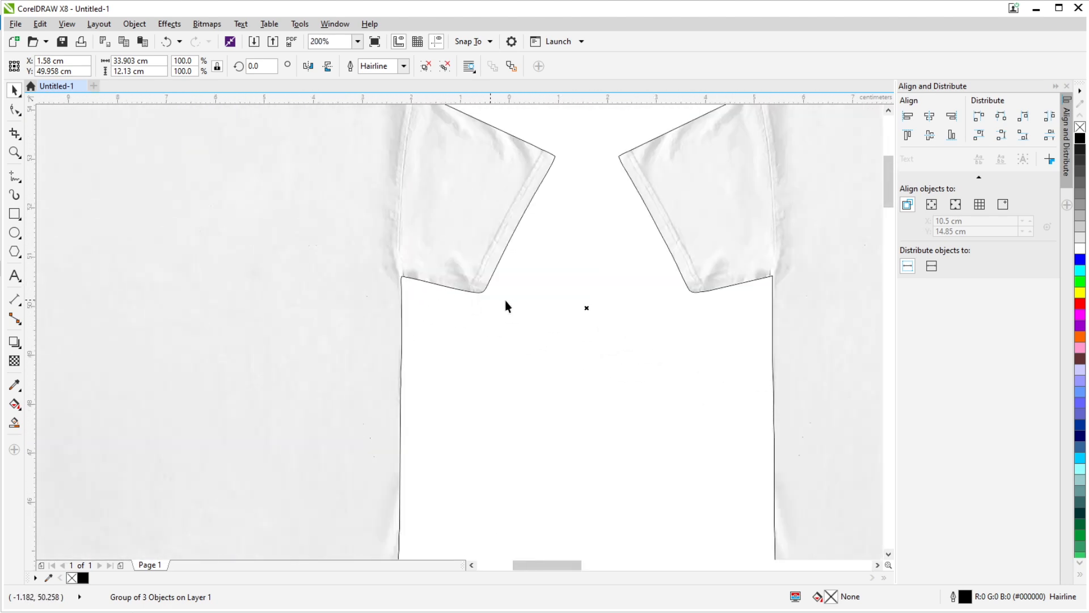
pyautogui.scroll(4, 396, 297)
pyautogui.scroll(1, 576, 292)
pyautogui.scroll(-4, 499, 309)
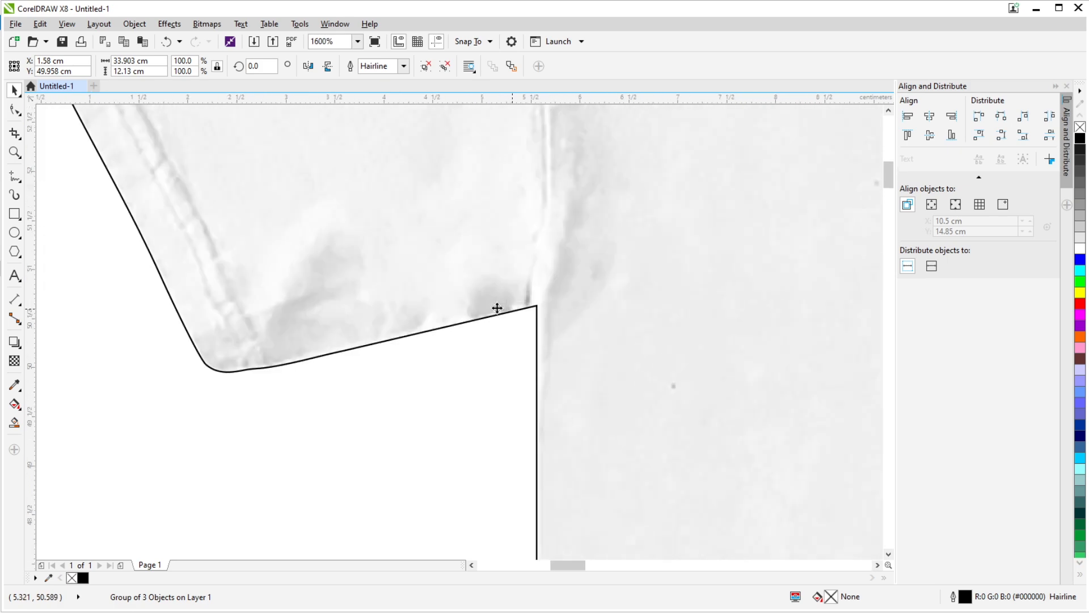
pyautogui.scroll(3, 670, 301)
pyautogui.scroll(1, 664, 279)
pyautogui.scroll(-3, 590, 297)
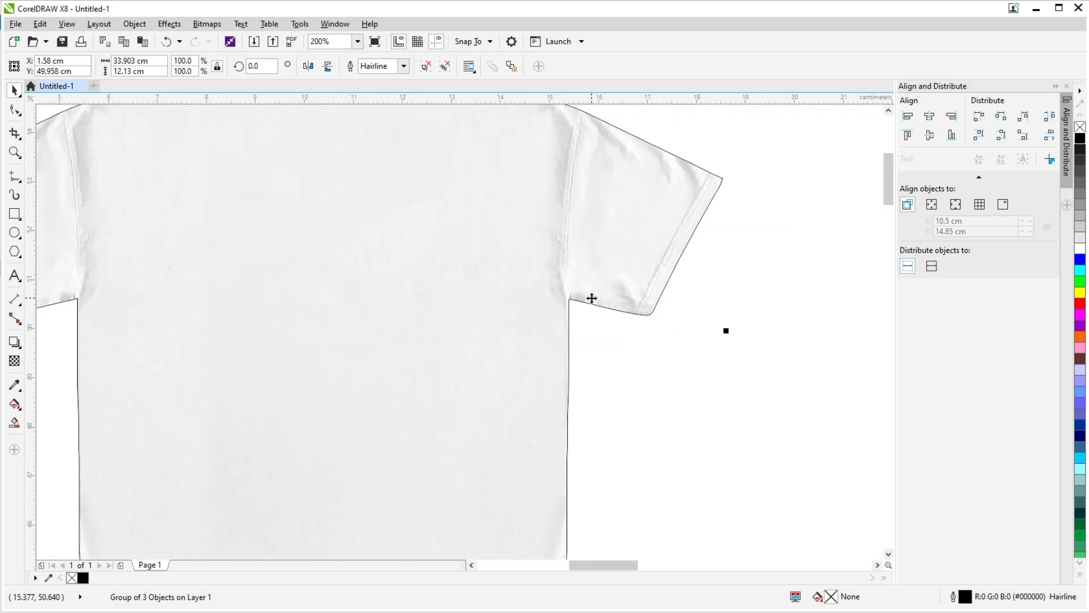
pyautogui.scroll(-2, 258, 301)
pyautogui.scroll(4, 211, 304)
pyautogui.scroll(2, 210, 303)
pyautogui.scroll(-2, 231, 261)
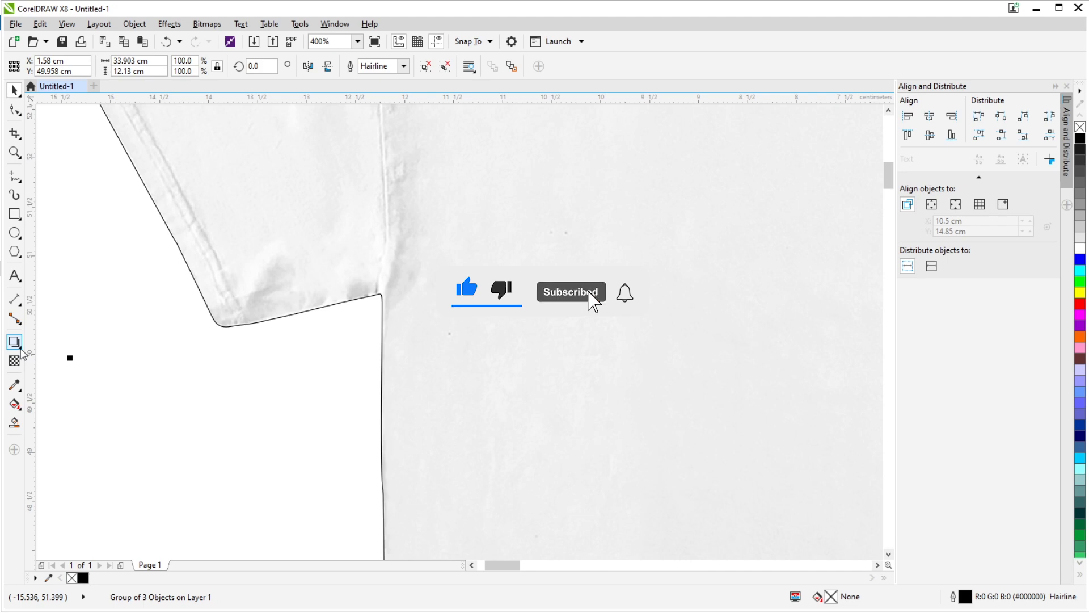
pyautogui.click(21, 351)
pyautogui.click(56, 357)
pyautogui.scroll(-3, 266, 312)
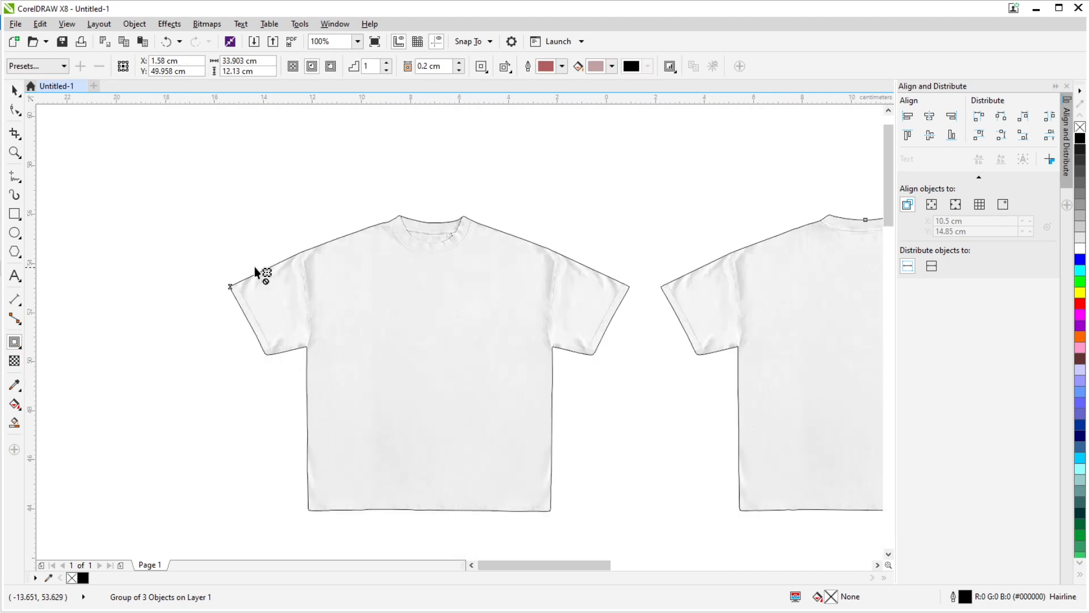
pyautogui.scroll(6, 189, 384)
pyautogui.scroll(-2, 142, 341)
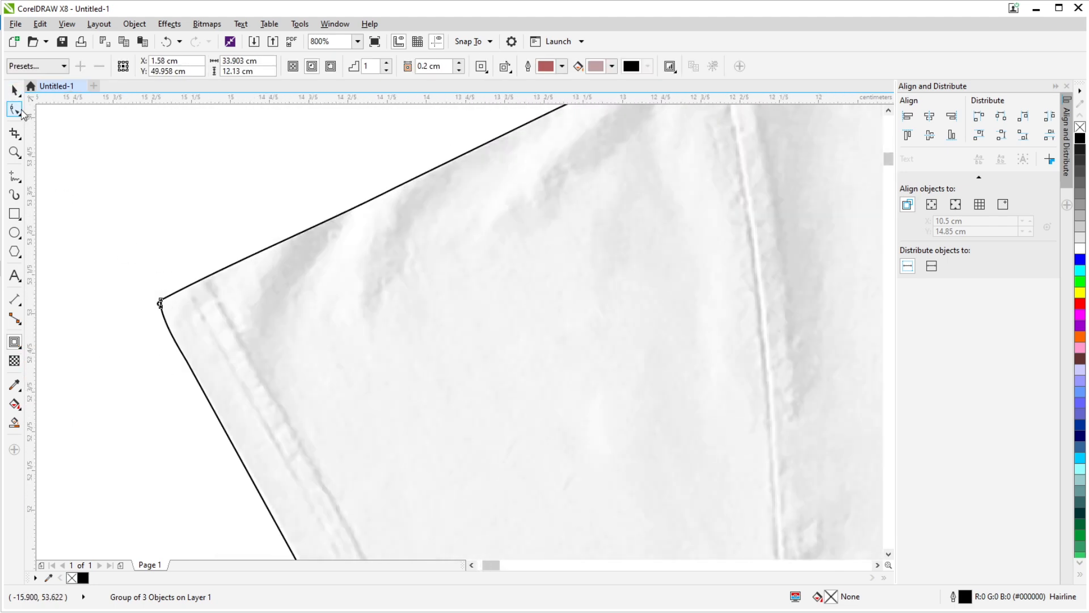
pyautogui.click(134, 248)
pyautogui.scroll(3, 133, 248)
pyautogui.moveTo(287, 461); pyautogui.dragTo(229, 307)
pyautogui.click(13, 91)
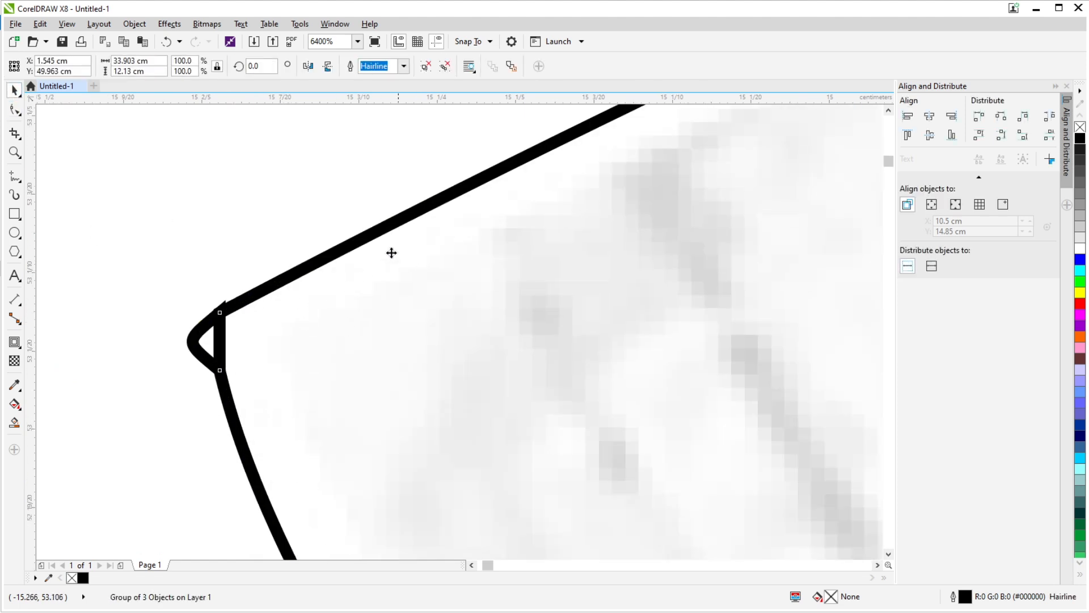
pyautogui.hotkey('ctrl', 'z')
# - Ungroup the three traced outline objects and weld them into one curve
pyautogui.click(427, 67)
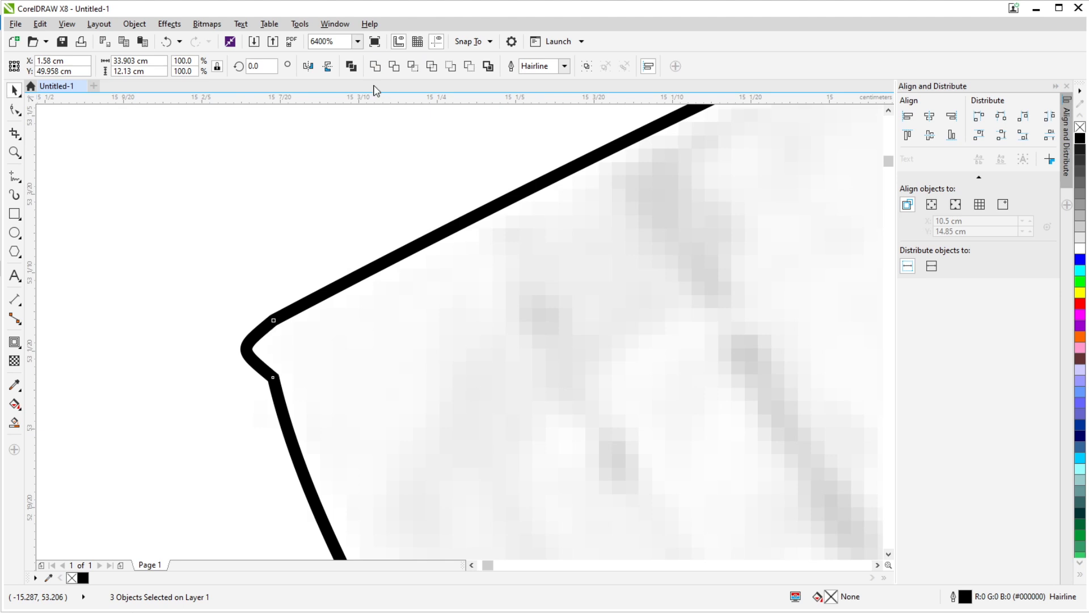
pyautogui.click(375, 66)
pyautogui.scroll(-1, 389, 256)
# - Smooth the front shirt's outer sleeve tip in the welded outline by deleting the notched node and adding nodes along the curve
pyautogui.press('F10')
pyautogui.scroll(1, 331, 306)
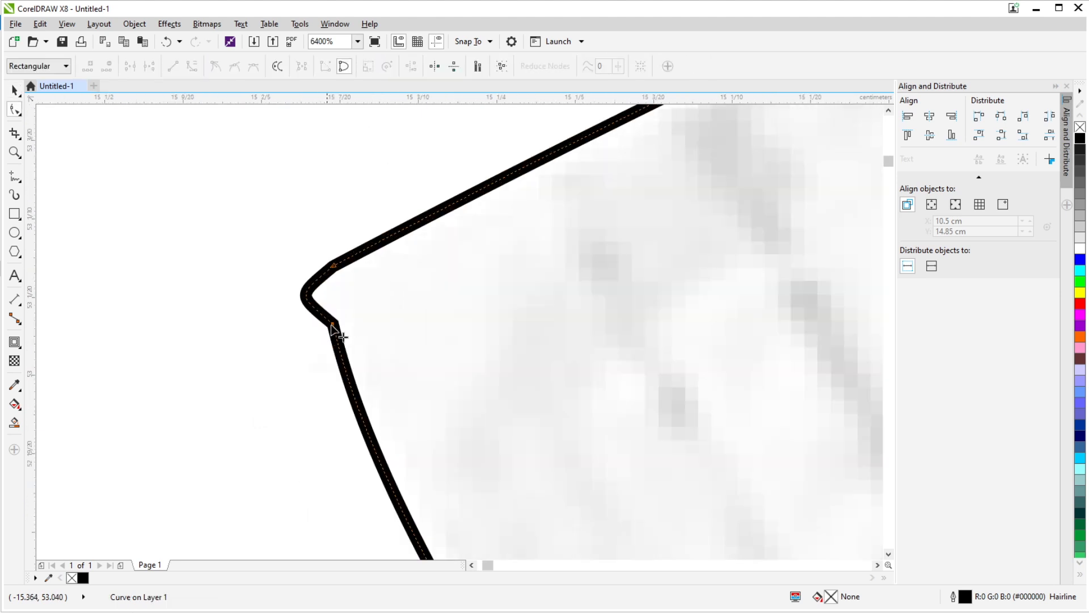
pyautogui.click(341, 358)
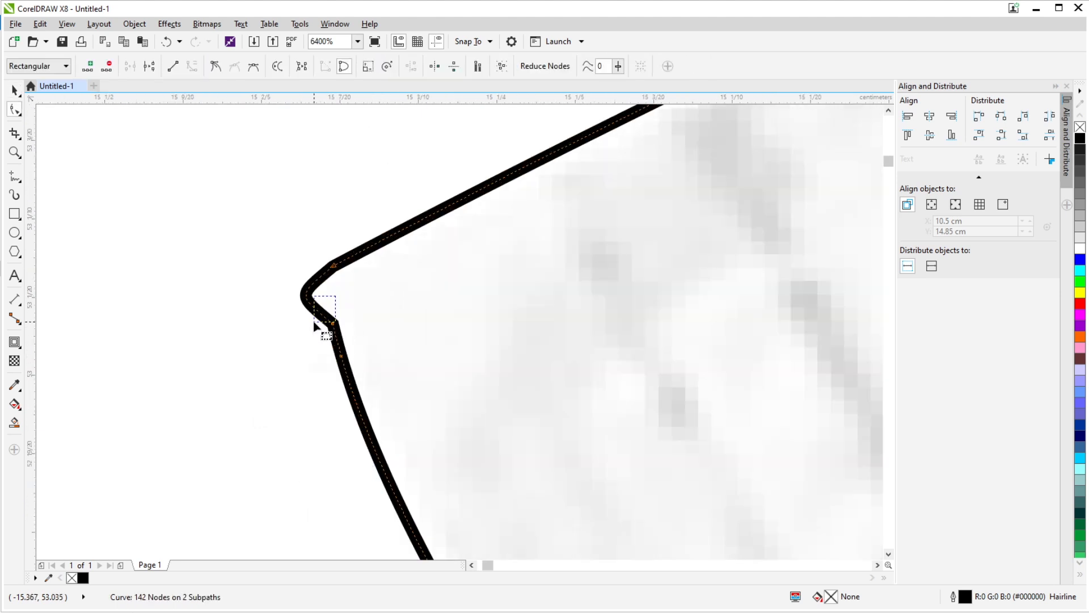
pyautogui.press('Delete')
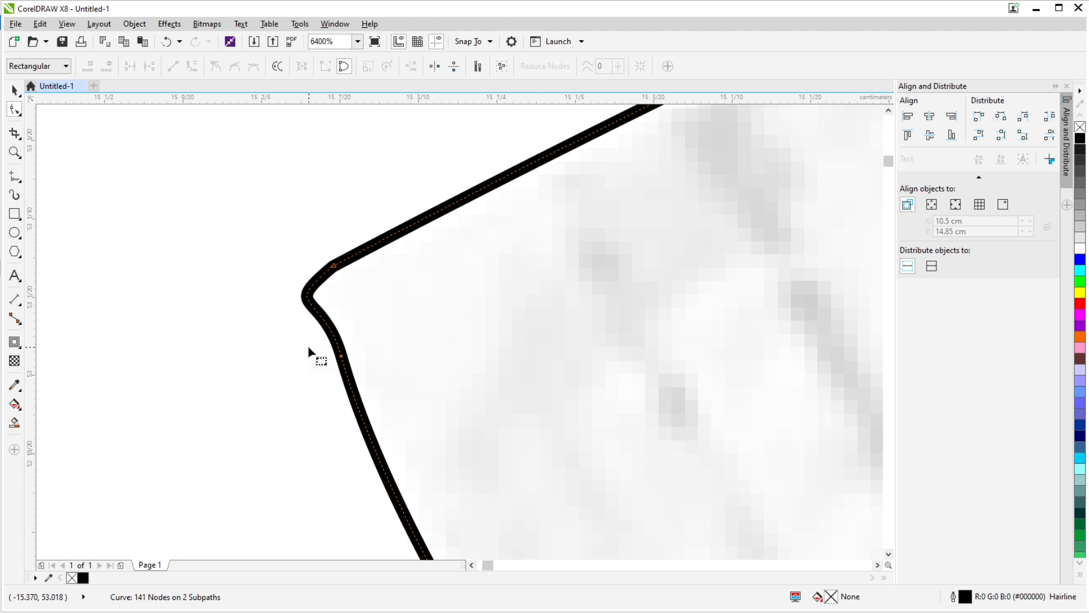
pyautogui.moveTo(314, 282); pyautogui.dragTo(323, 287)
pyautogui.click(327, 325)
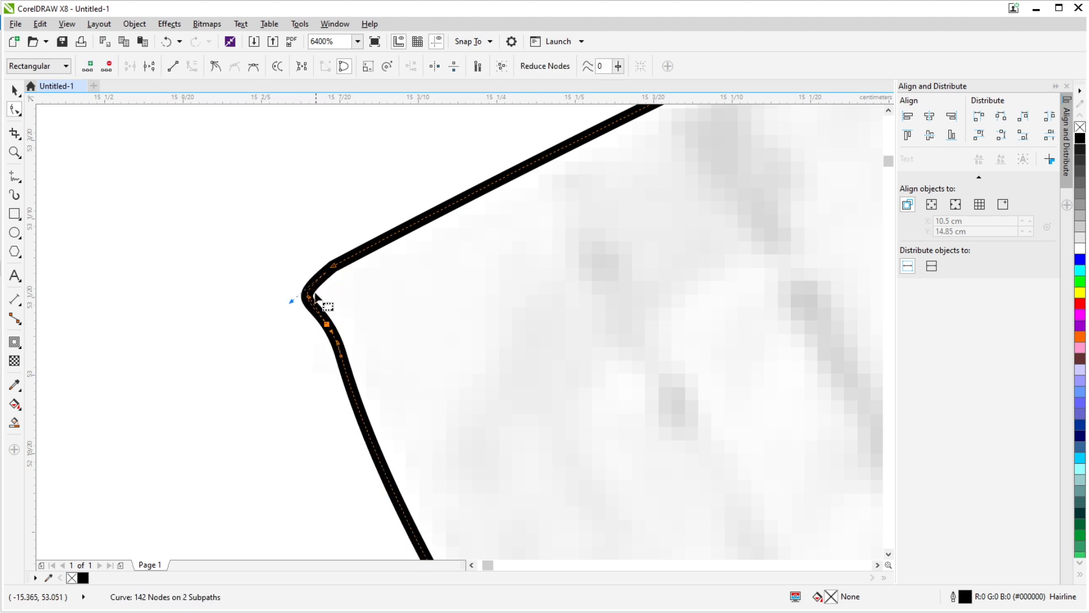
pyautogui.click(372, 324)
pyautogui.scroll(-4, 318, 267)
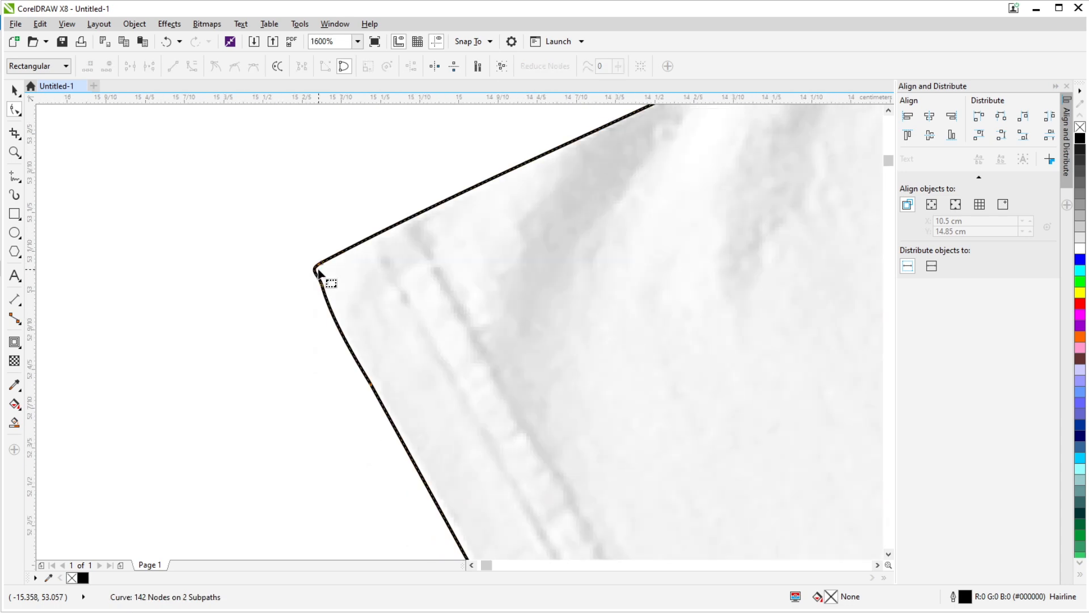
pyautogui.click(14, 90)
# - Examine the welded outline around the sleeve tips and shoulders of both shirts
pyautogui.scroll(-3, 456, 322)
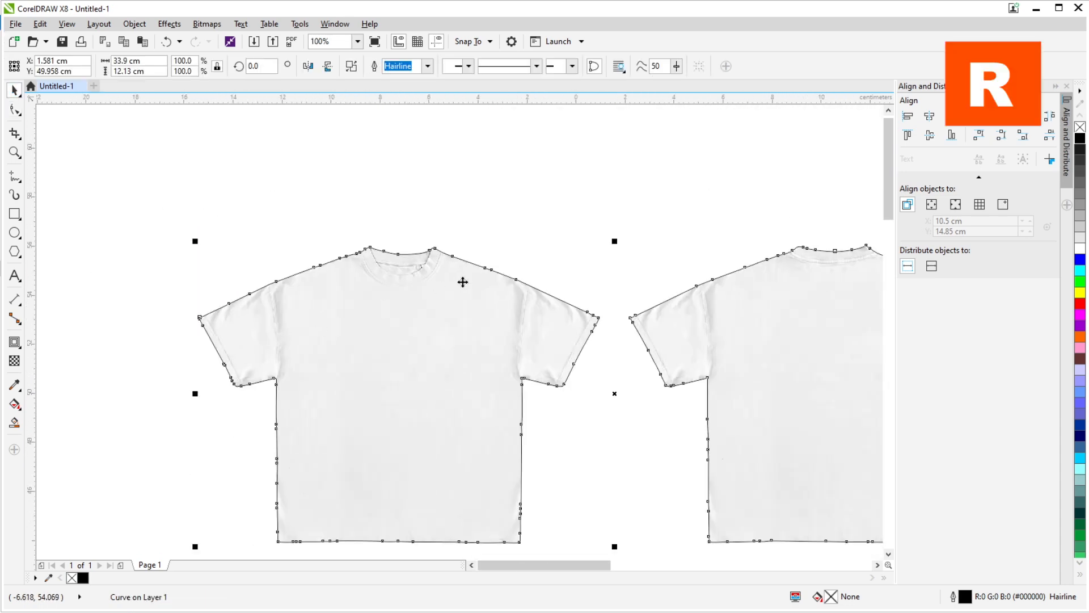
pyautogui.scroll(3, 590, 326)
pyautogui.scroll(3, 717, 336)
pyautogui.scroll(-3, 299, 292)
pyautogui.moveTo(665, 360); pyautogui.dragTo(544, 377)
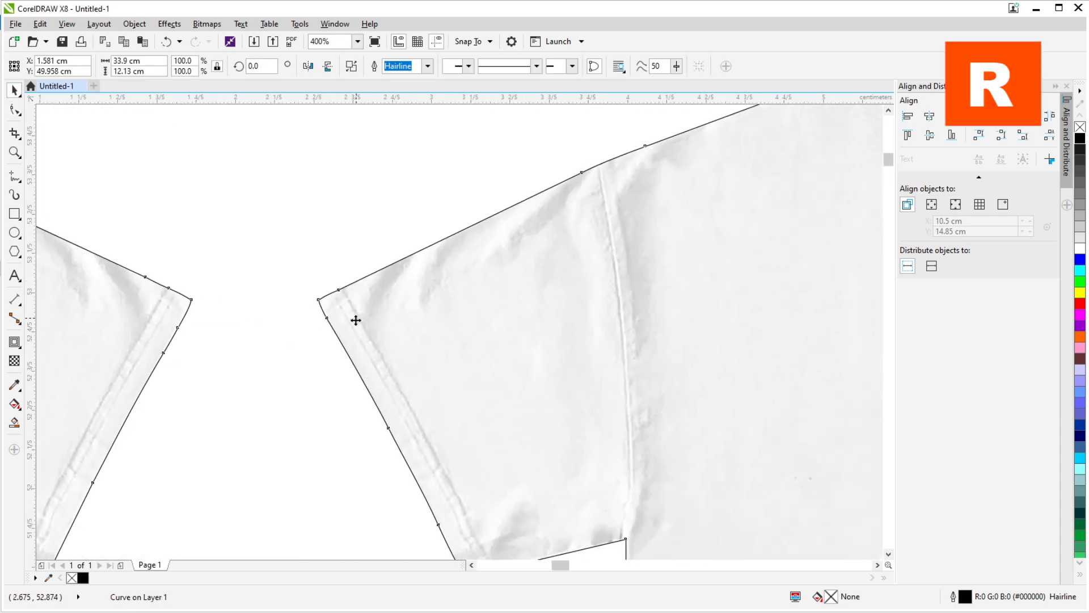
pyautogui.moveTo(356, 319); pyautogui.dragTo(188, 303)
pyautogui.scroll(-1, 188, 303)
pyautogui.moveTo(740, 332); pyautogui.dragTo(331, 321)
pyautogui.scroll(2, 557, 309)
pyautogui.scroll(-1, 558, 310)
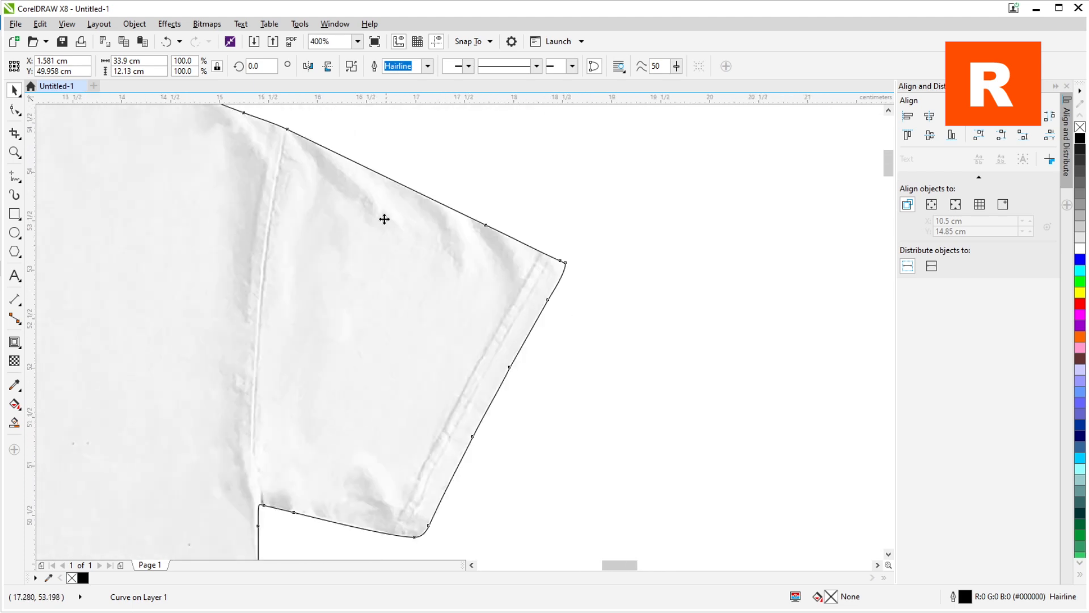
pyautogui.moveTo(384, 219); pyautogui.dragTo(680, 397)
pyautogui.moveTo(451, 255); pyautogui.dragTo(734, 348)
pyautogui.scroll(-5, 580, 314)
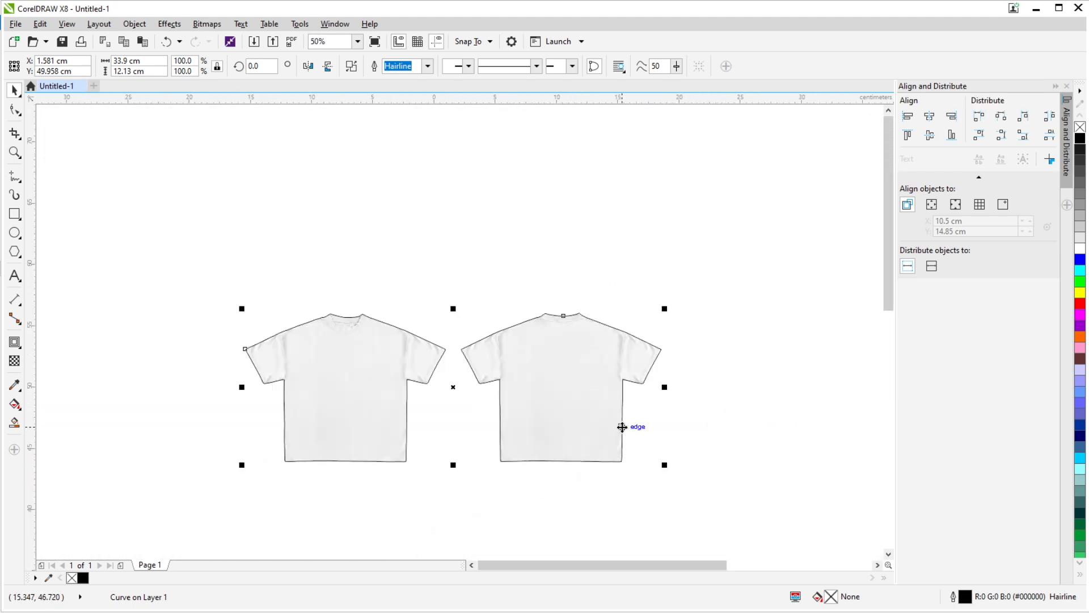
# - Examine the welded outline along both shirts' bottom hems and up the front shirt's side to its outer sleeve
pyautogui.moveTo(622, 427); pyautogui.dragTo(571, 286)
pyautogui.scroll(3, 519, 322)
pyautogui.scroll(-2, 522, 329)
pyautogui.scroll(3, 440, 330)
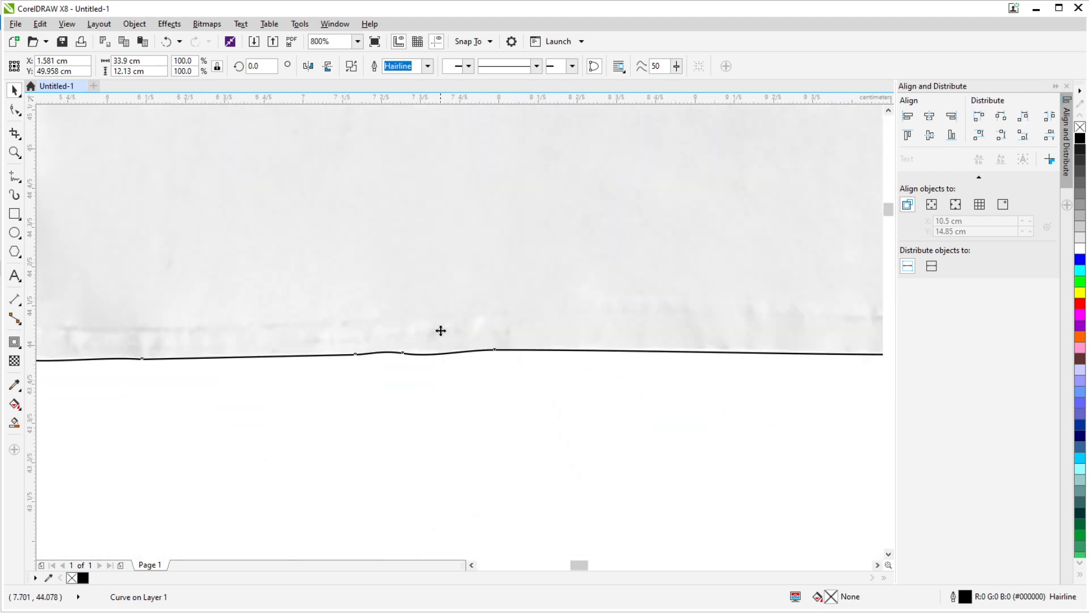
pyautogui.scroll(-2, 428, 340)
pyautogui.scroll(2, 834, 340)
pyautogui.scroll(-5, 692, 369)
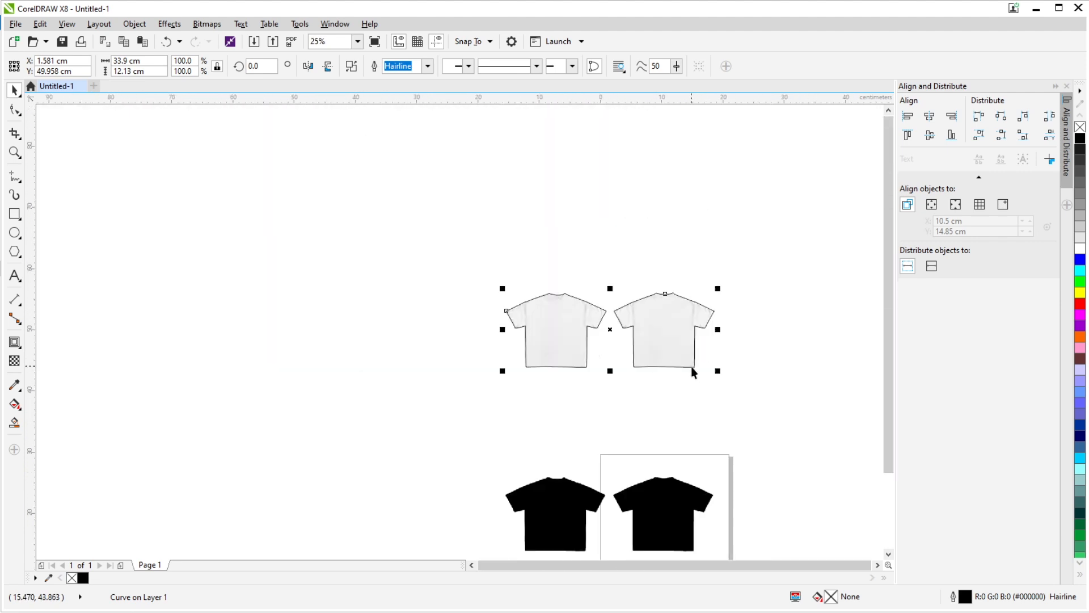
pyautogui.scroll(2, 586, 321)
pyautogui.moveTo(639, 440); pyautogui.dragTo(630, 363)
pyautogui.scroll(2, 406, 418)
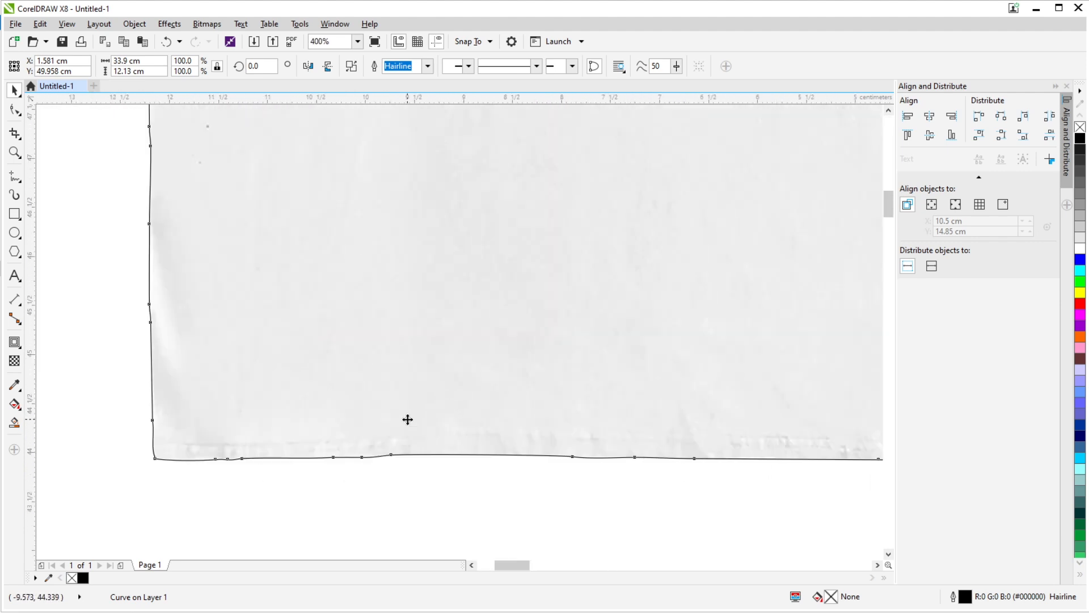
pyautogui.scroll(-2, 347, 224)
pyautogui.scroll(2, 351, 250)
pyautogui.moveTo(264, 296); pyautogui.dragTo(413, 339)
pyautogui.moveTo(388, 192); pyautogui.dragTo(390, 292)
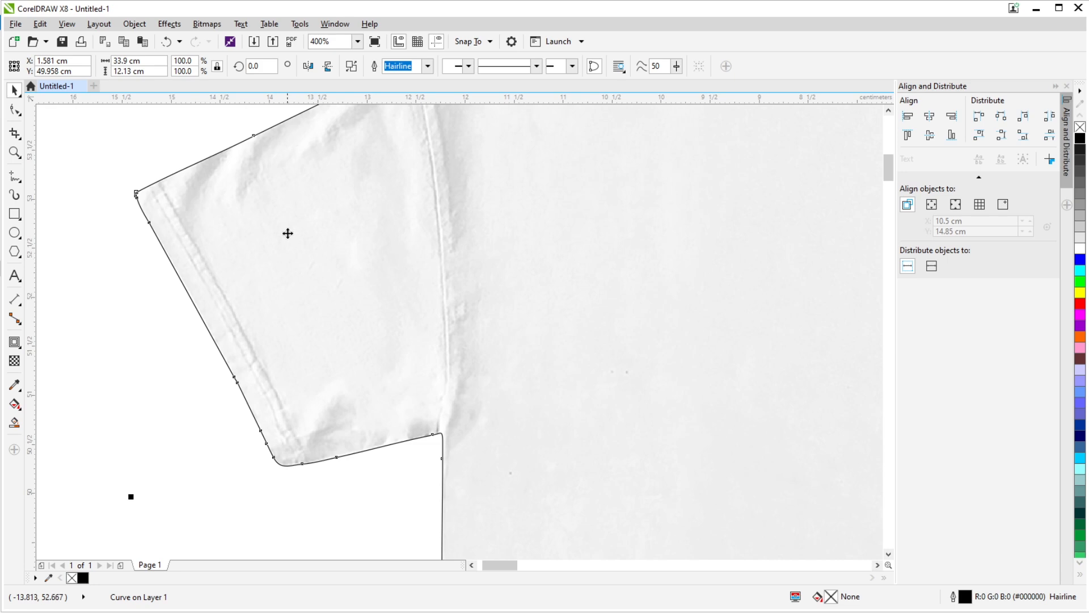
pyautogui.scroll(-2, 300, 233)
pyautogui.moveTo(300, 233); pyautogui.dragTo(250, 268)
pyautogui.scroll(3, 178, 257)
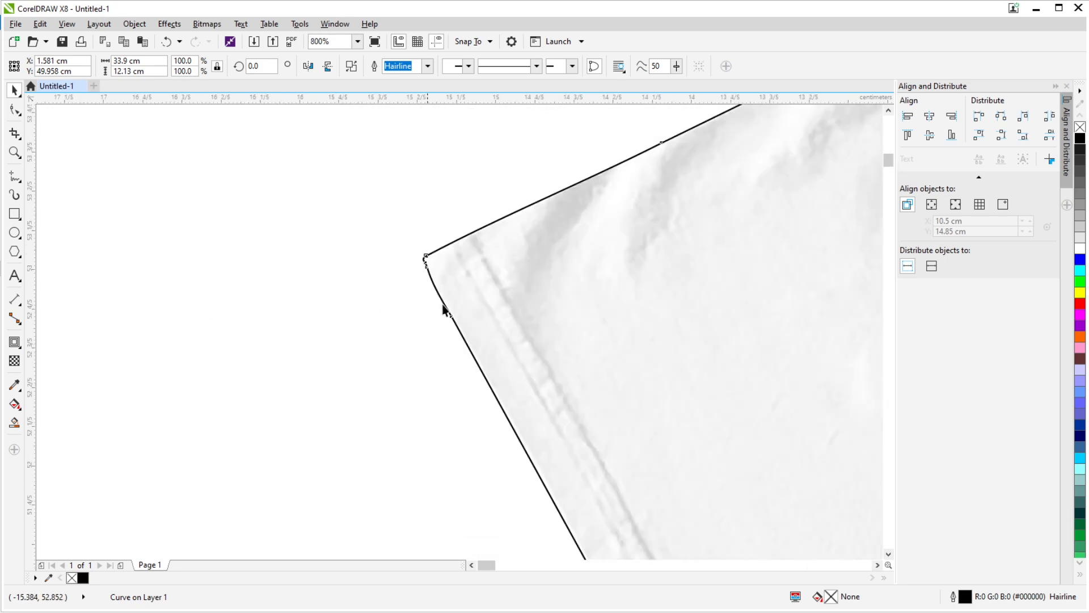
pyautogui.moveTo(492, 280); pyautogui.dragTo(431, 289)
pyautogui.scroll(2, 431, 290)
pyautogui.scroll(-3, 297, 304)
pyautogui.click(437, 301)
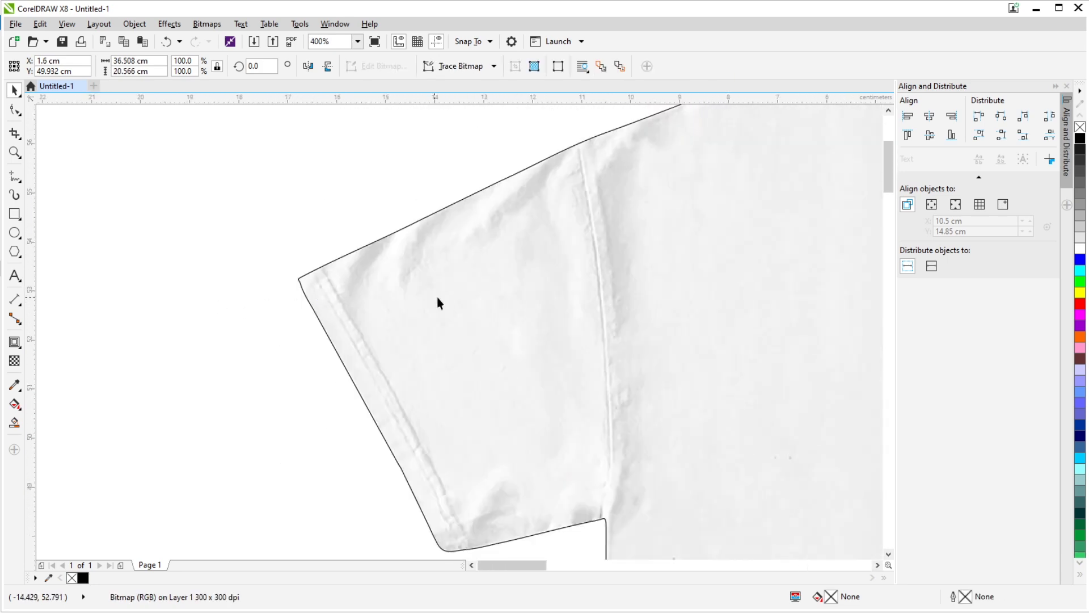
pyautogui.scroll(-2, 437, 301)
pyautogui.scroll(1, 549, 315)
pyautogui.click(431, 350)
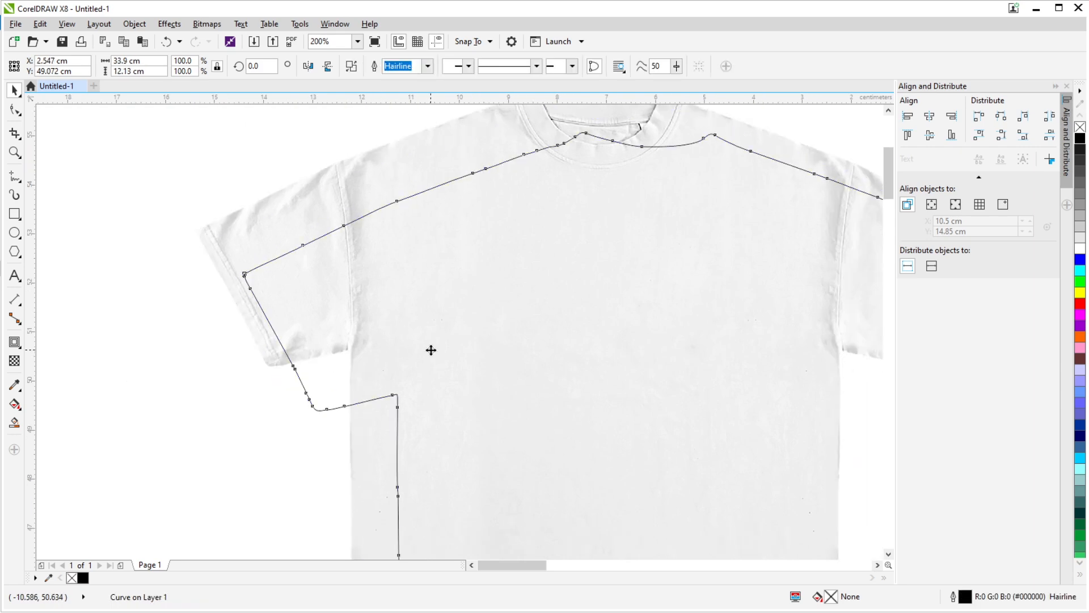
pyautogui.hotkey('ctrl', 'z')
# - Add a one-step inside contour to the welded shirt outline and reduce its offset to 0.008 cm
pyautogui.click(14, 342)
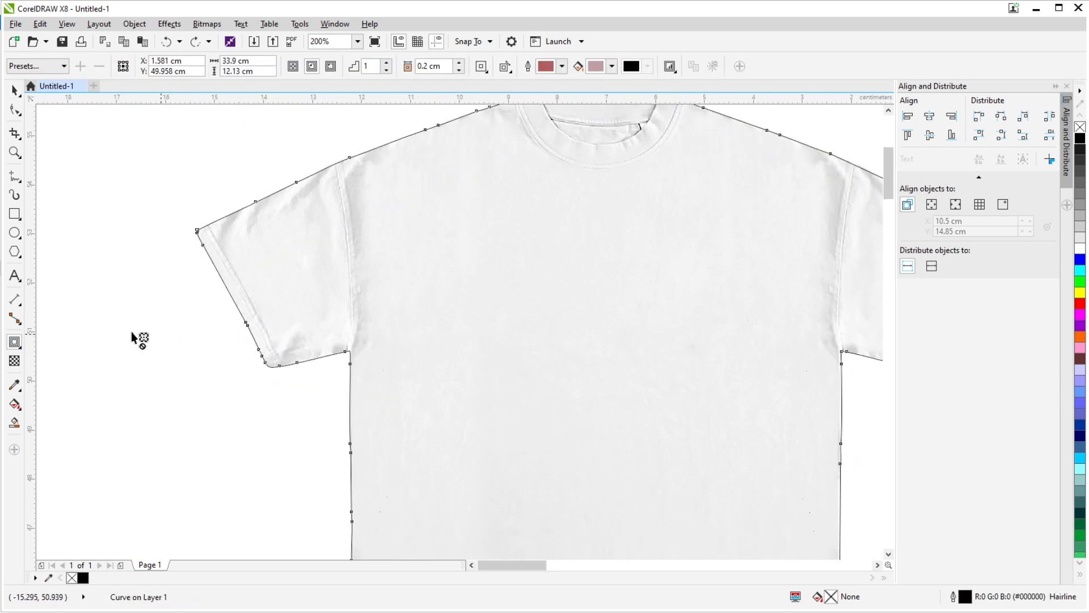
pyautogui.scroll(6, 239, 324)
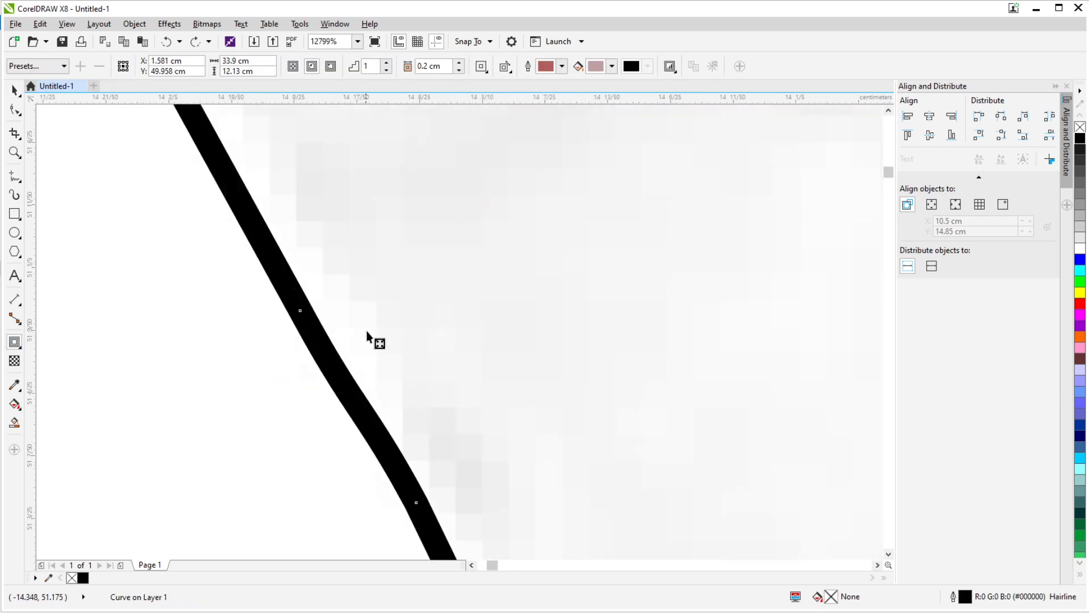
pyautogui.moveTo(448, 290); pyautogui.dragTo(365, 324)
pyautogui.scroll(-5, 341, 324)
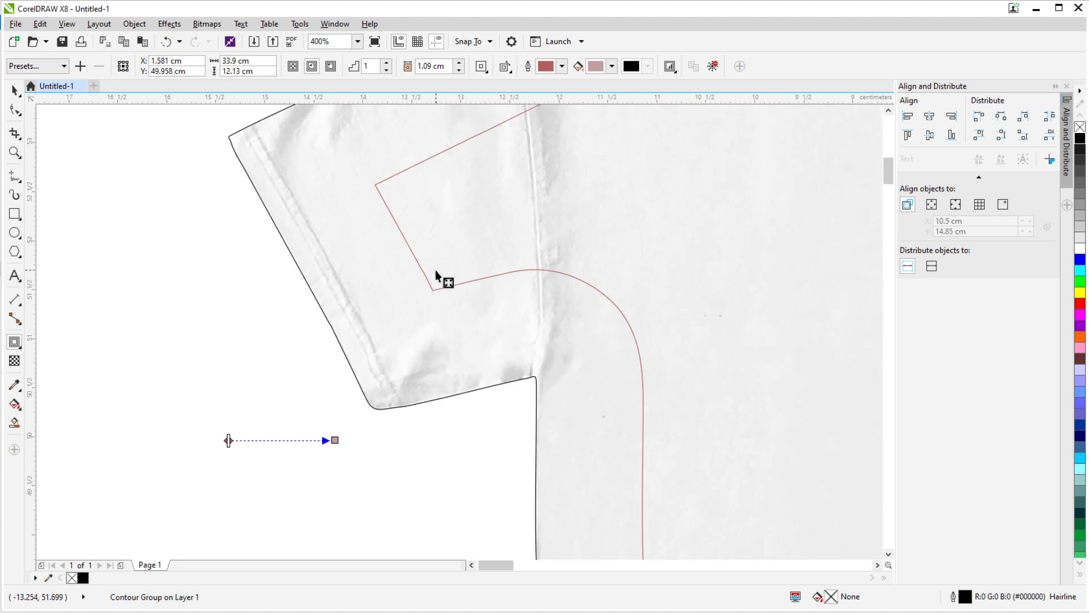
pyautogui.scroll(-1, 435, 341)
pyautogui.scroll(2, 377, 411)
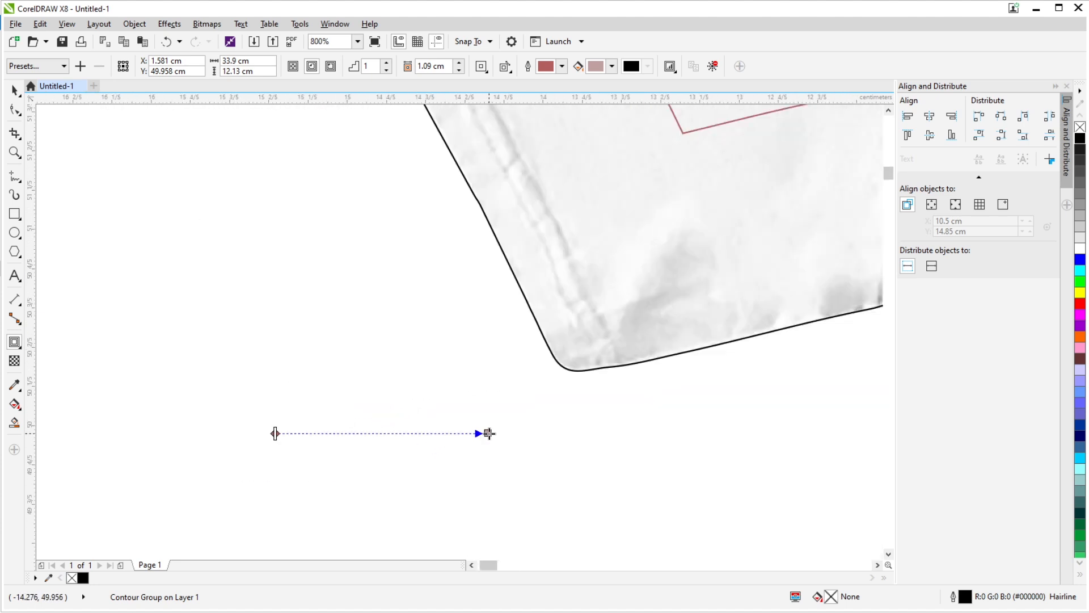
pyautogui.moveTo(489, 434); pyautogui.dragTo(275, 508)
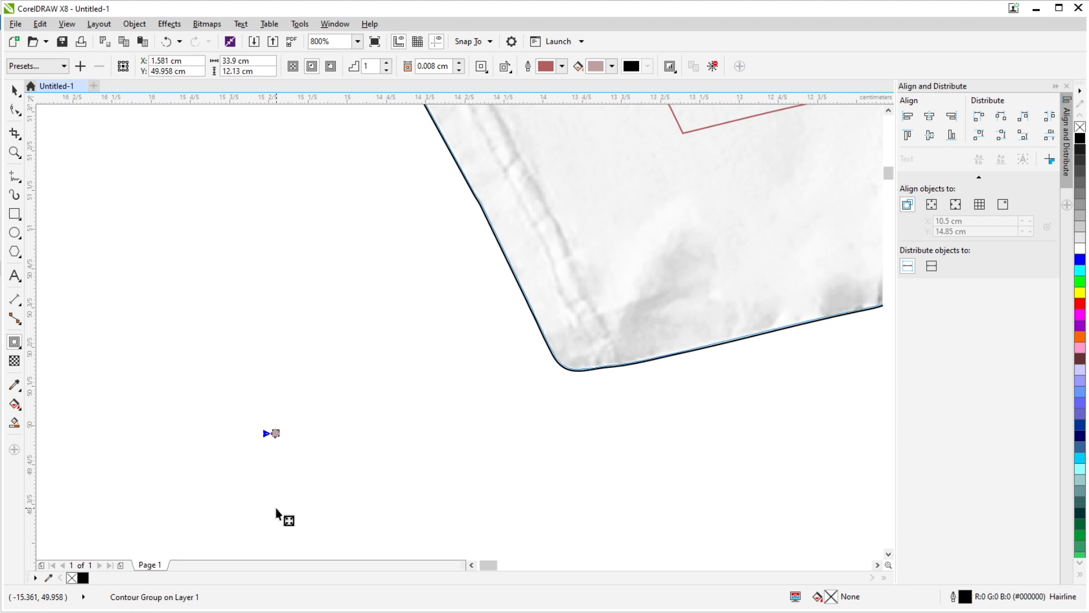
pyautogui.scroll(2, 553, 423)
pyautogui.moveTo(556, 428); pyautogui.dragTo(315, 406)
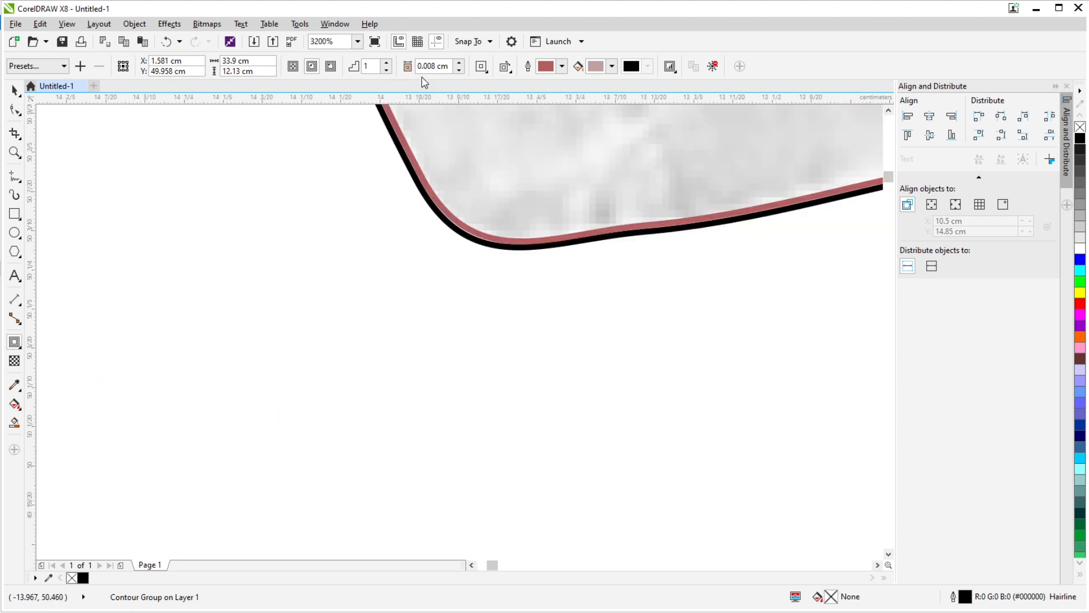
pyautogui.scroll(-5, 493, 243)
pyautogui.scroll(2, 450, 309)
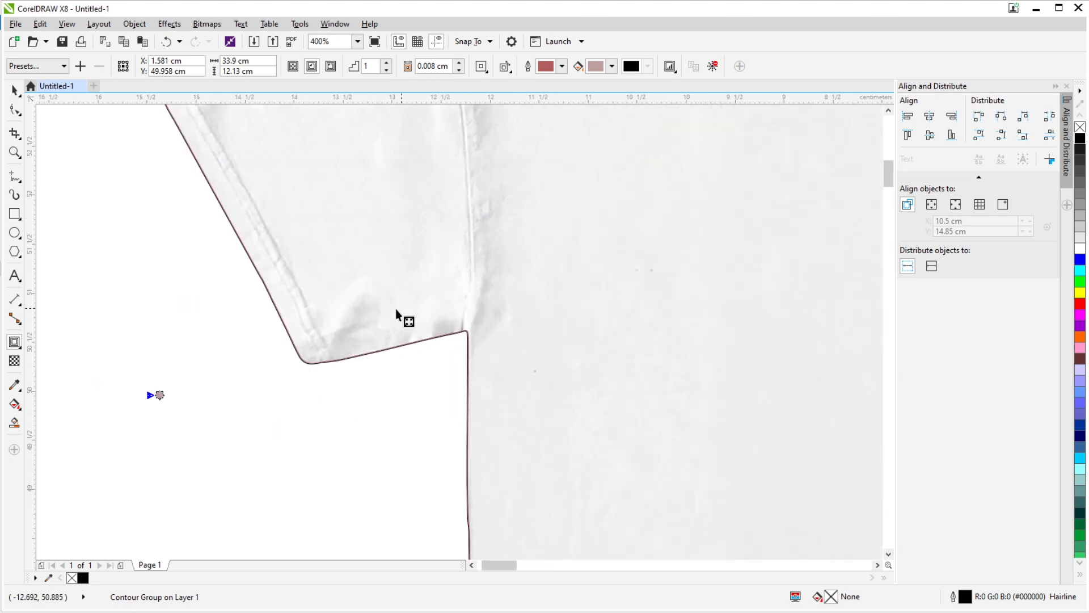
pyautogui.click(12, 89)
pyautogui.scroll(4, 340, 352)
pyautogui.scroll(-2, 326, 380)
pyautogui.scroll(-2, 354, 335)
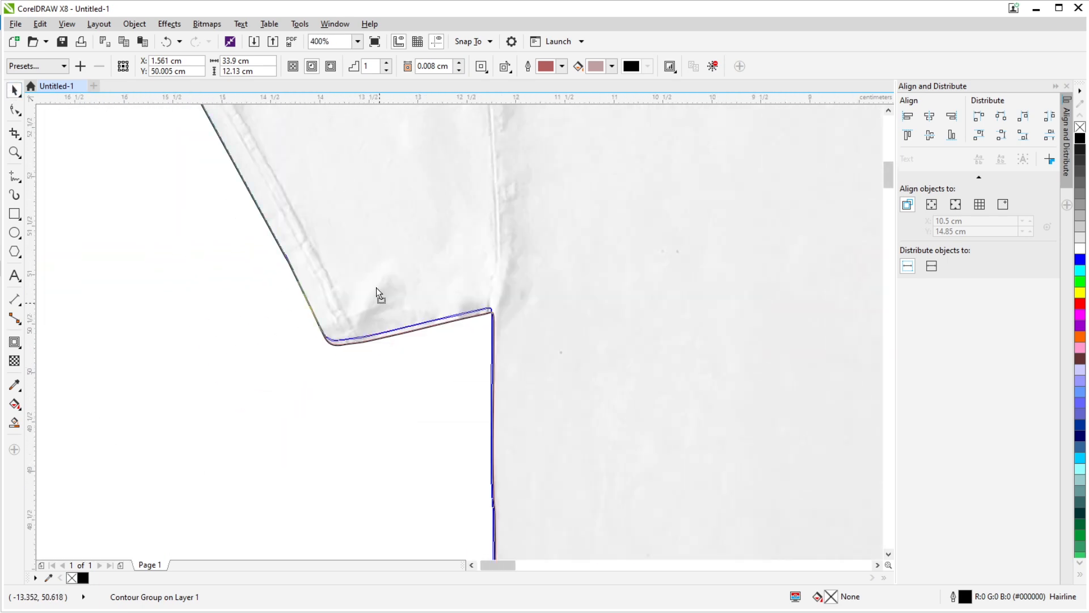
pyautogui.hotkey('ctrl', 'z')
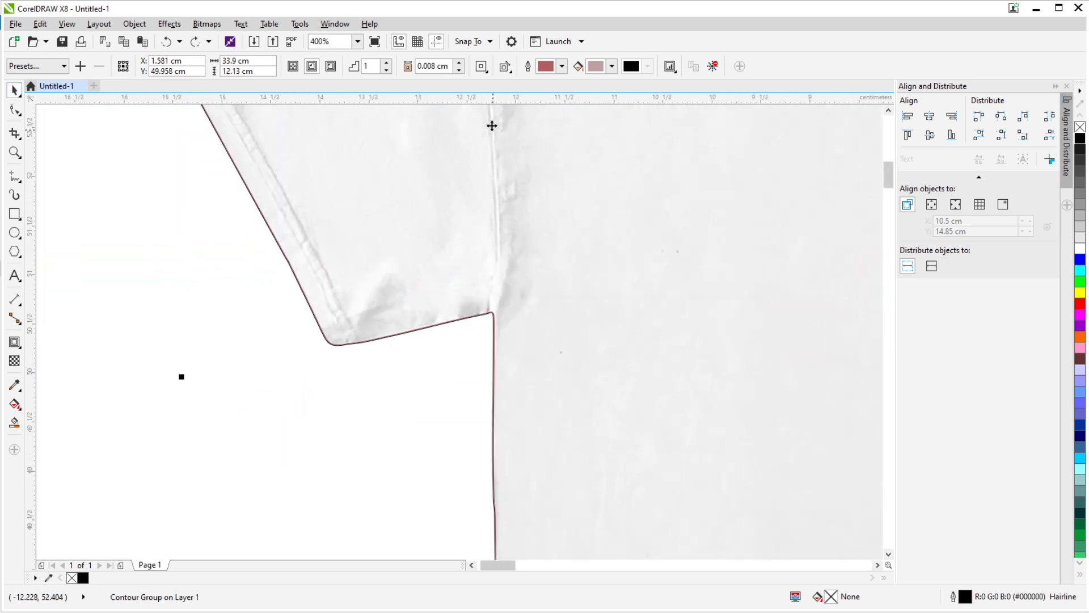
pyautogui.moveTo(393, 265); pyautogui.dragTo(428, 275)
pyautogui.hotkey('ctrl', 'z')
# - Break the contour group apart and move the red inner curve down off the white shirts
pyautogui.hotkey('ctrl', 'k')
pyautogui.click(317, 360)
pyautogui.scroll(-3, 335, 341)
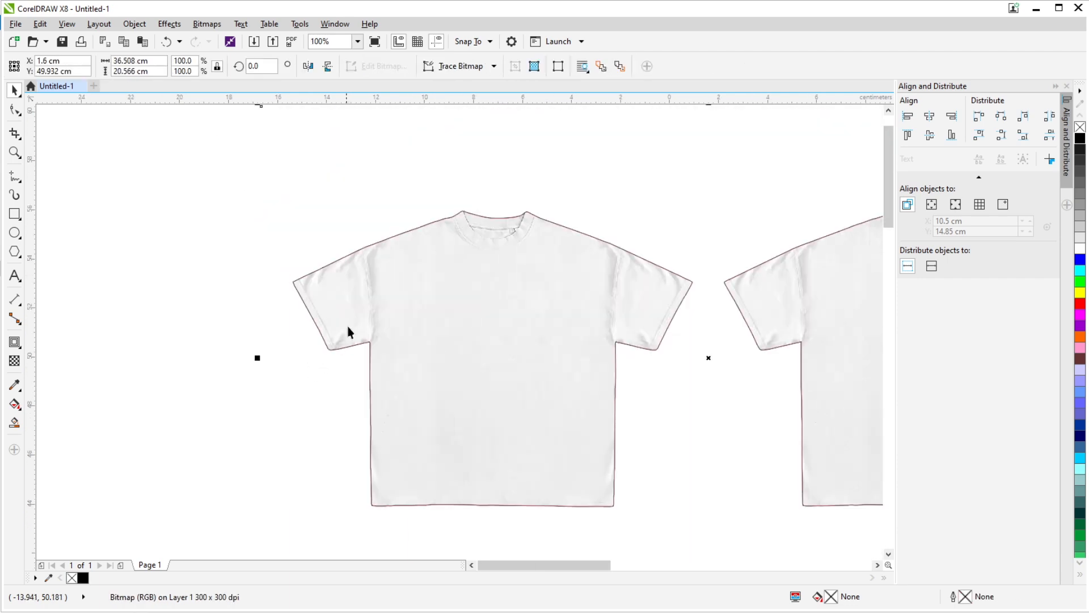
pyautogui.click(375, 301)
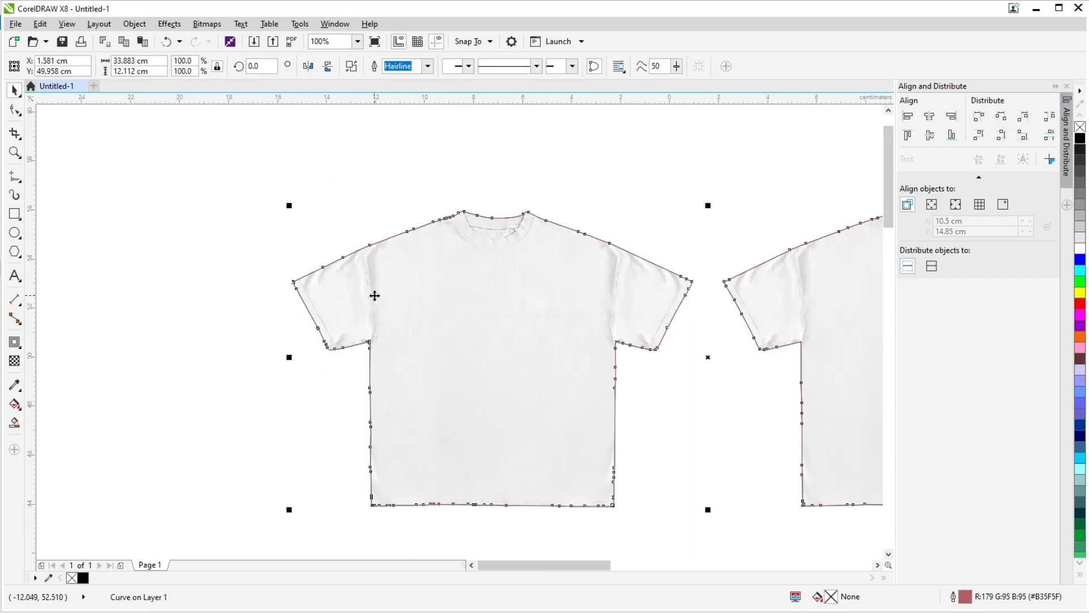
pyautogui.press('Delete')
# - Move the original black outline 60 cm to the left, clear of the white shirts
pyautogui.click(375, 296)
pyautogui.scroll(-2, 428, 291)
pyautogui.press('Left')
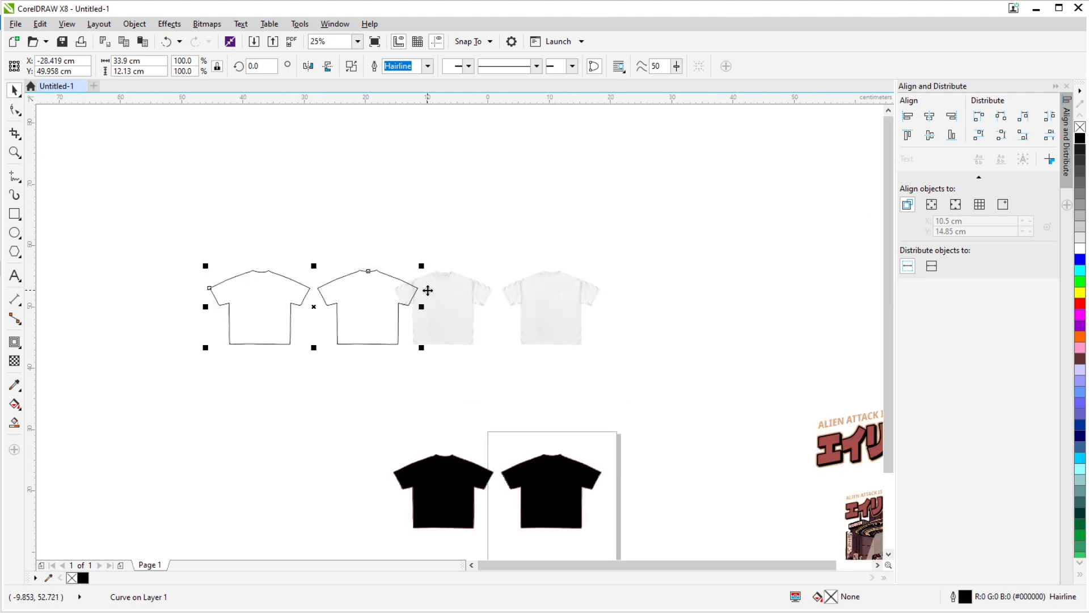
pyautogui.moveTo(451, 362); pyautogui.dragTo(446, 293)
pyautogui.press('Left')
pyautogui.scroll(-2, 421, 415)
pyautogui.moveTo(424, 417); pyautogui.dragTo(423, 347)
pyautogui.scroll(2, 423, 347)
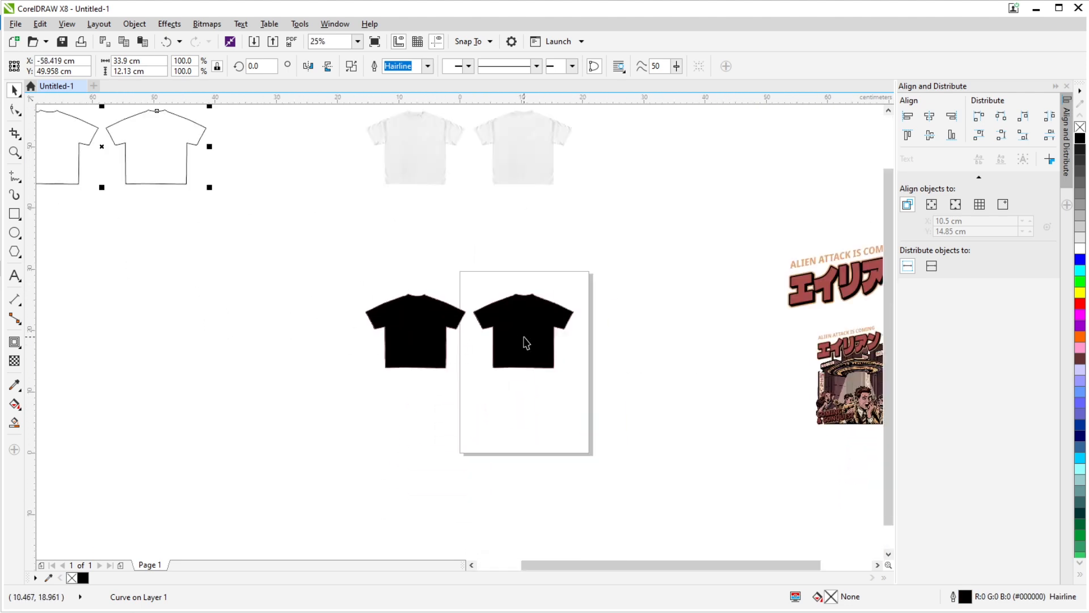
# - Move the red inner curve from the black shirts back up onto the white shirts and clear the selection
pyautogui.click(522, 336)
pyautogui.press('Up')
pyautogui.scroll(4, 487, 214)
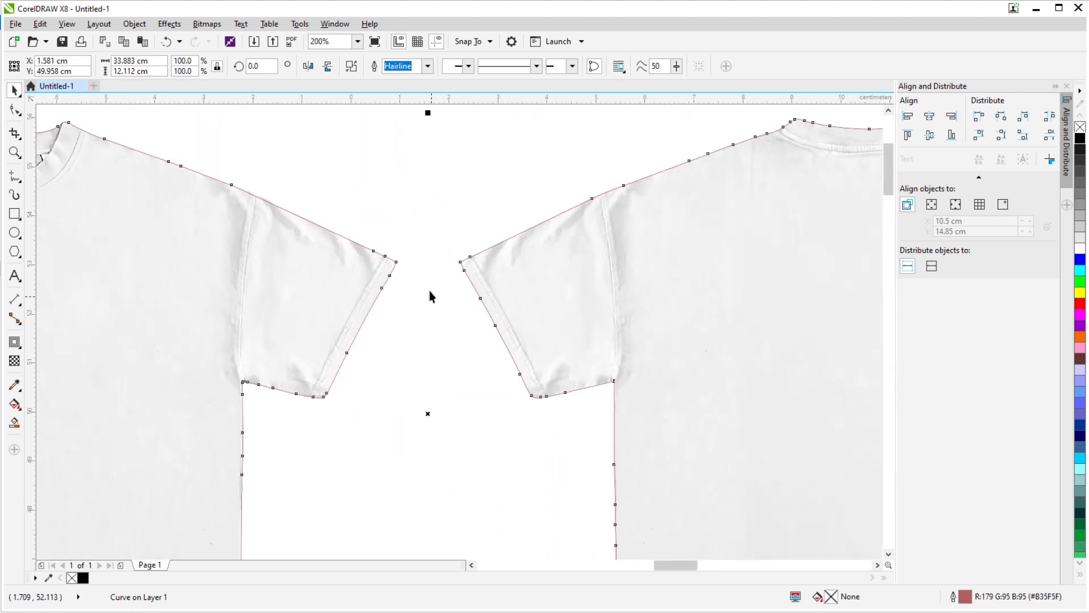
pyautogui.scroll(-2, 430, 293)
pyautogui.click(360, 151)
pyautogui.click(468, 244)
pyautogui.press('Escape')
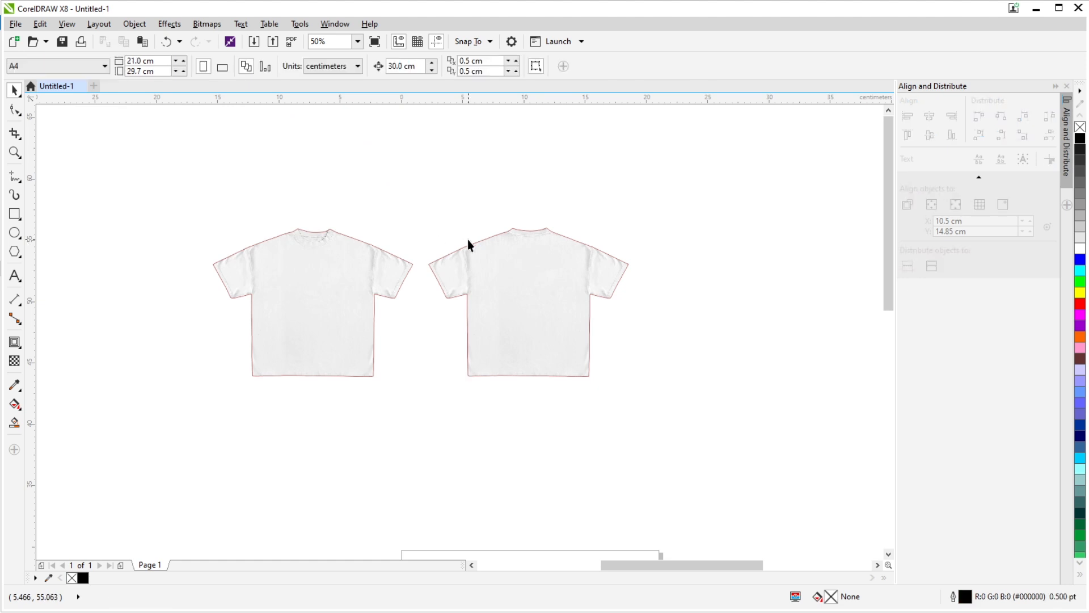
# - Intersect the red inner curve with the white shirt bitmap to produce a bitmap cropped to the shirt shapes
pyautogui.click(414, 207)
pyautogui.scroll(-3, 201, 221)
pyautogui.moveTo(166, 153); pyautogui.dragTo(363, 305)
pyautogui.scroll(3, 221, 248)
pyautogui.click(366, 307)
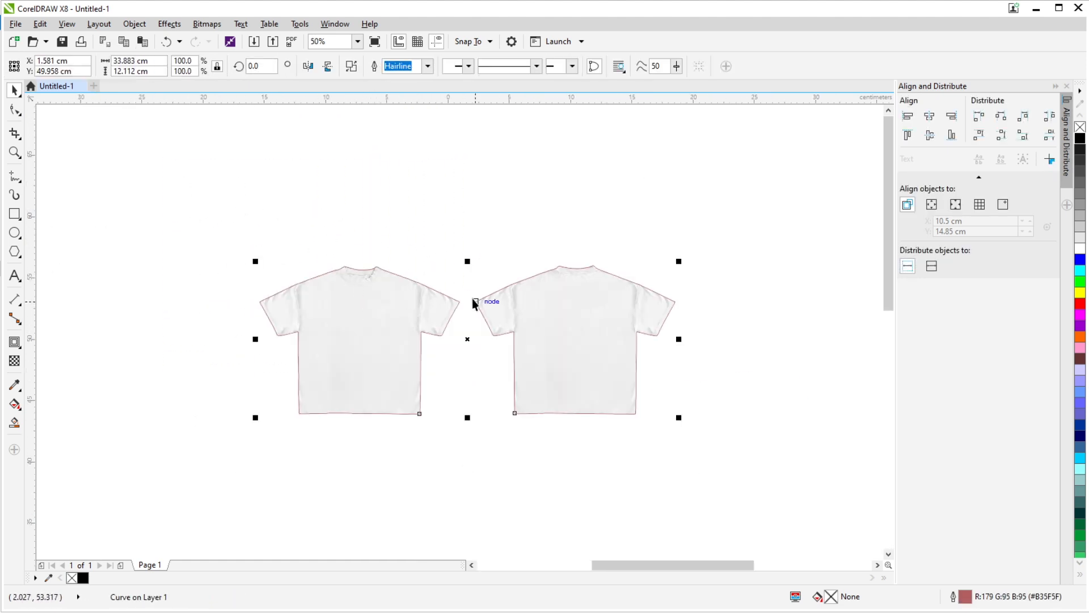
pyautogui.keyDown('shift'); pyautogui.click(478, 225); pyautogui.keyUp('shift')
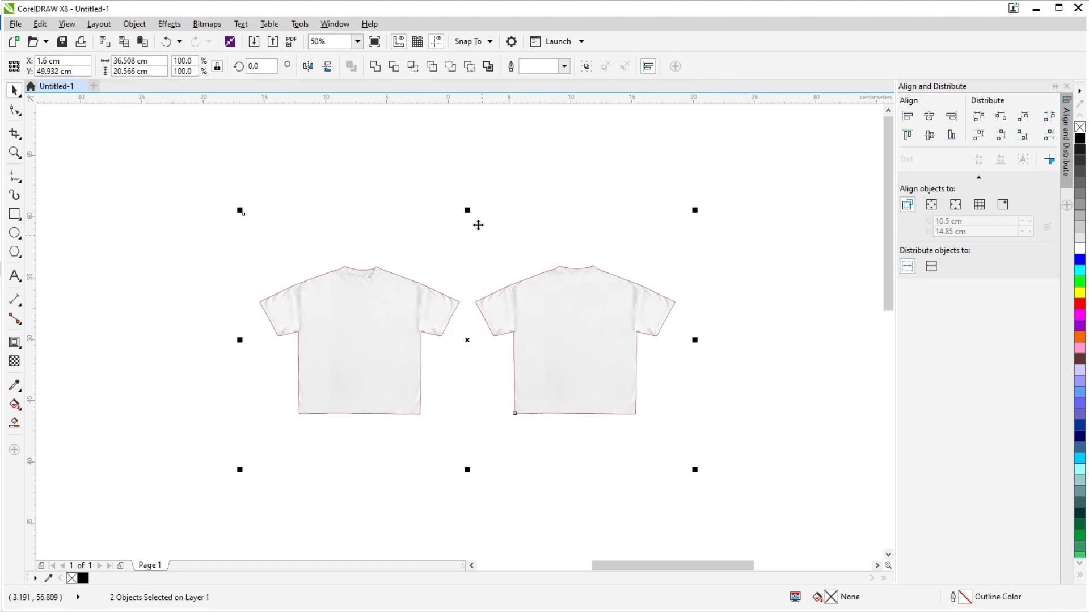
pyautogui.click(414, 68)
pyautogui.scroll(-1, 466, 213)
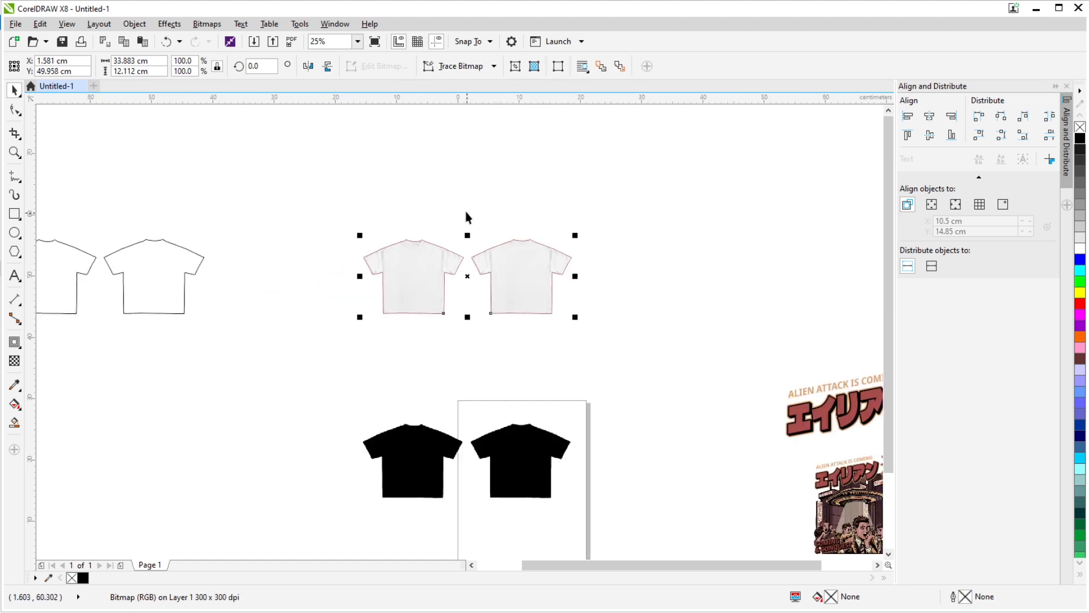
# - Move the red inner curve 30 cm up, clear of the shirt bitmaps
pyautogui.click(467, 213)
pyautogui.click(419, 254)
pyautogui.moveTo(455, 263); pyautogui.dragTo(448, 320)
pyautogui.press('Up')
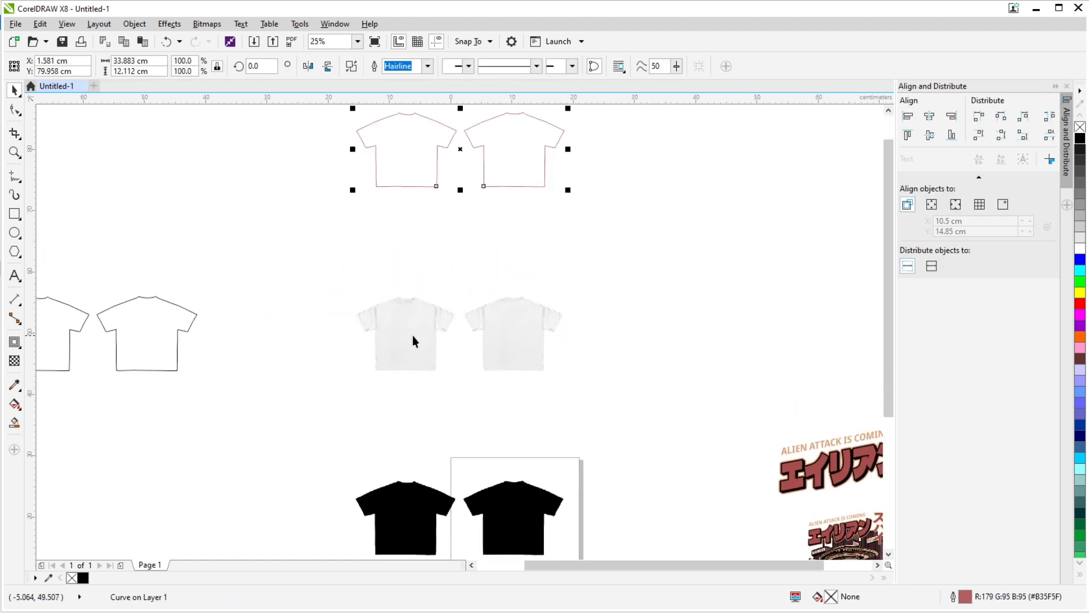
# - Separate the bitmaps by moving the uncropped one 60 cm left onto the original outline, with the cropped one kept in its original place
pyautogui.click(413, 334)
pyautogui.press('Down')
pyautogui.click(413, 327)
pyautogui.press('Left')
pyautogui.press('Left')
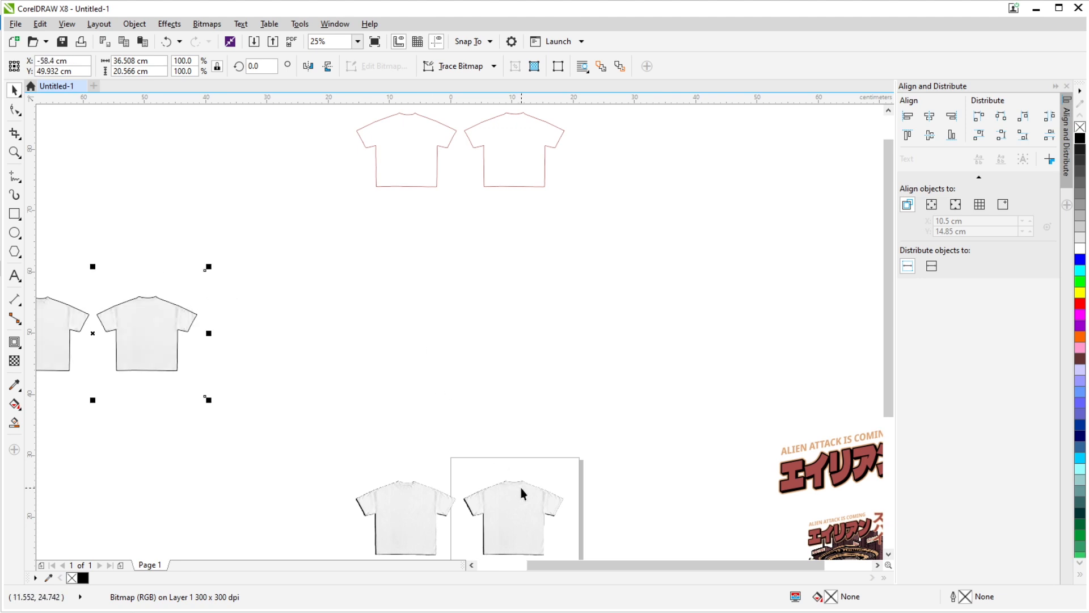
pyautogui.click(520, 489)
pyautogui.press('Up')
pyautogui.scroll(1, 485, 241)
pyautogui.scroll(-1, 525, 193)
# - Move the red inner curve back down 30 cm to align over the cropped shirt bitmap
pyautogui.click(552, 170)
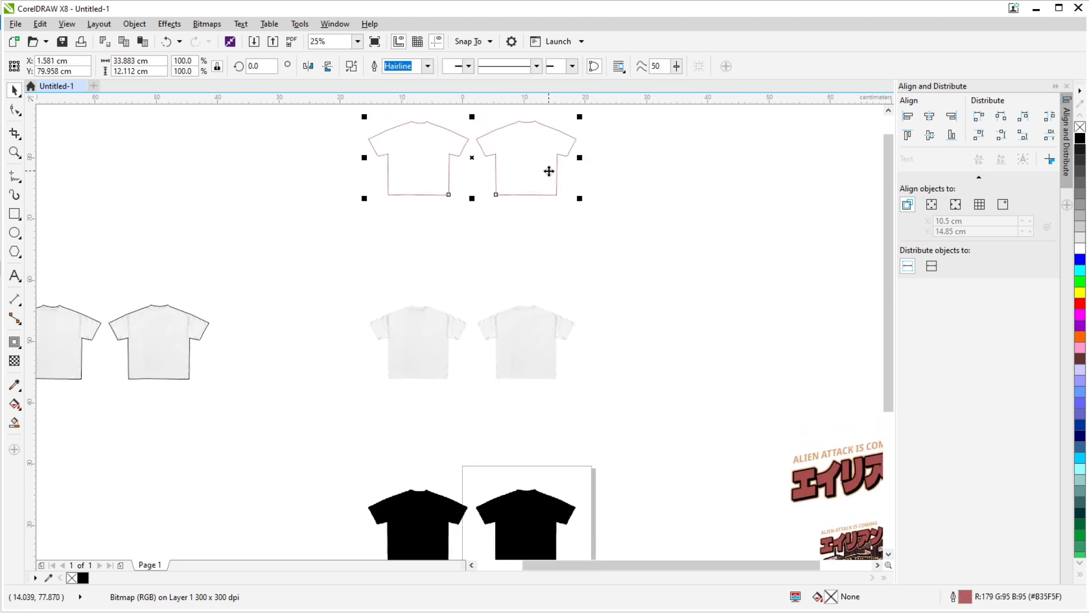
pyautogui.moveTo(552, 170); pyautogui.dragTo(511, 319)
pyautogui.scroll(2, 510, 318)
pyautogui.scroll(-2, 295, 258)
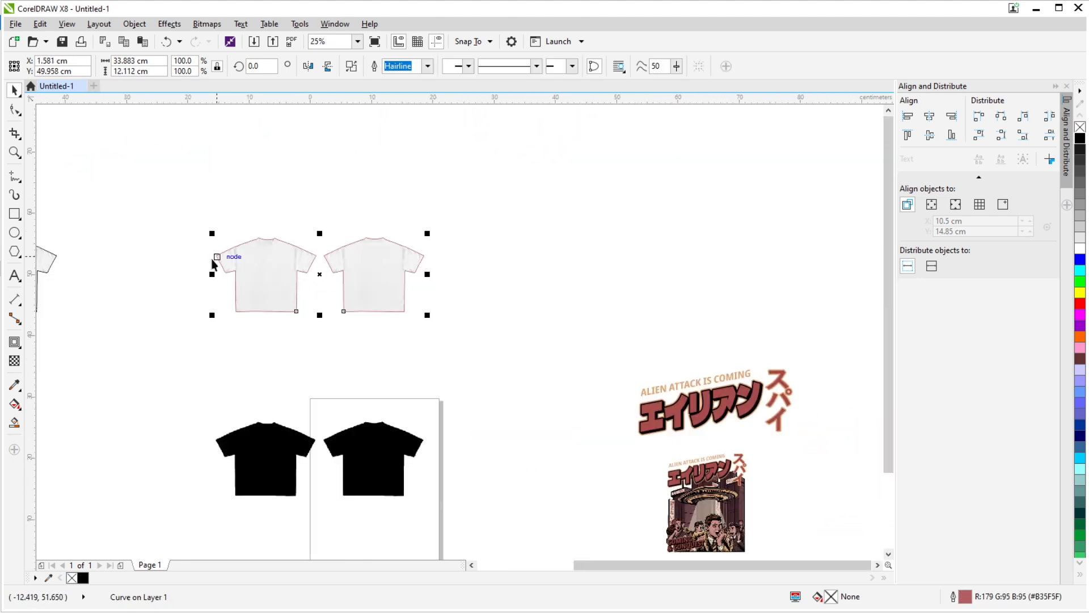
pyautogui.scroll(3, 214, 260)
pyautogui.scroll(-1, 307, 266)
pyautogui.scroll(-1, 379, 289)
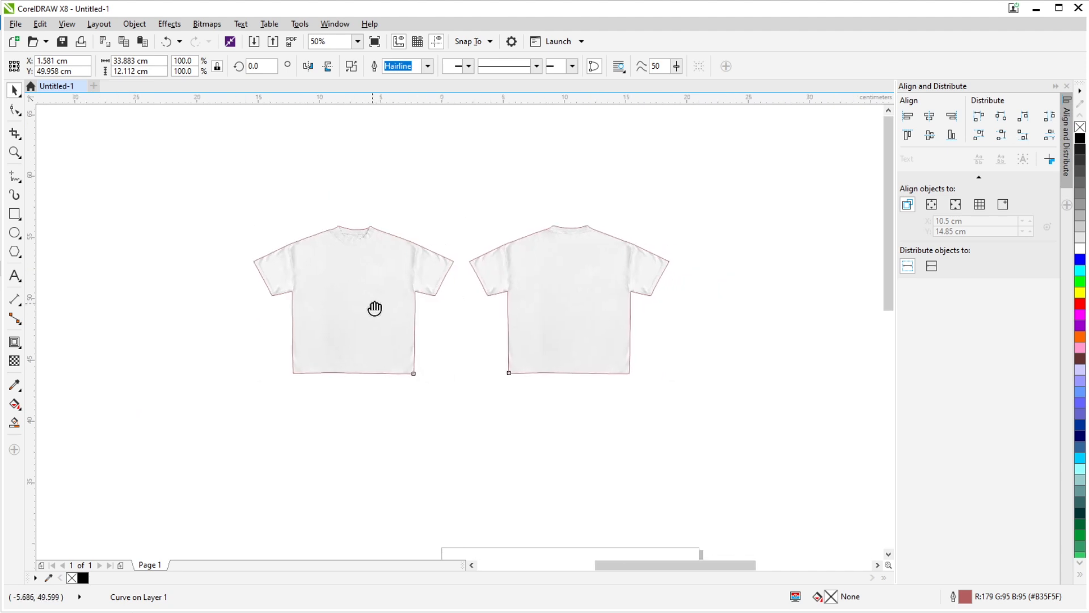
# - Fill the red inner curve with dark gray #333333 and set its transparency merge mode to Subtract
pyautogui.click(1078, 162)
pyautogui.click(462, 215)
pyautogui.click(396, 258)
pyautogui.click(14, 360)
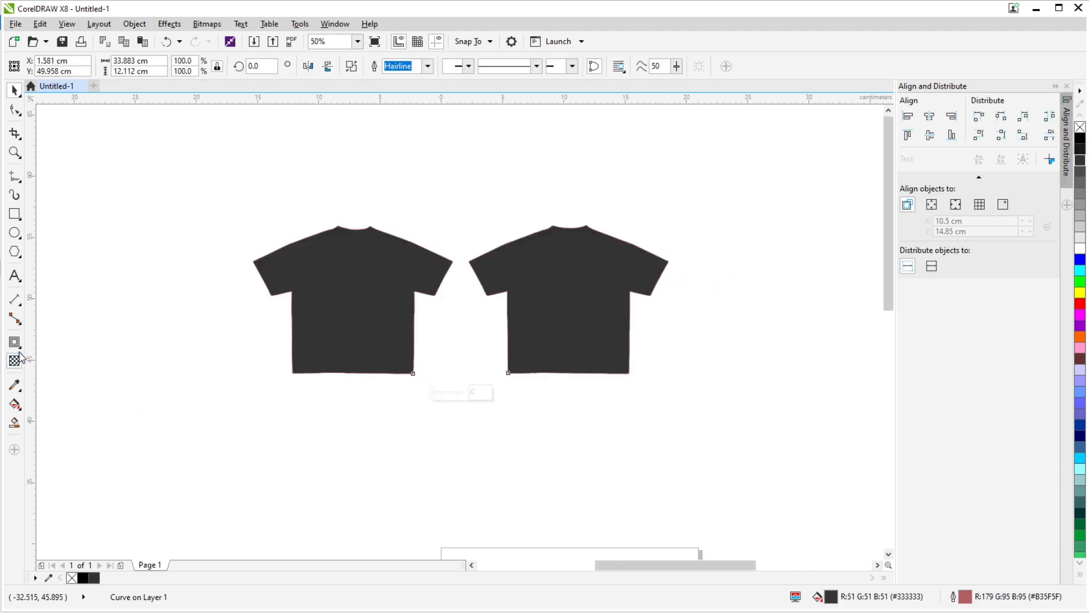
pyautogui.click(154, 65)
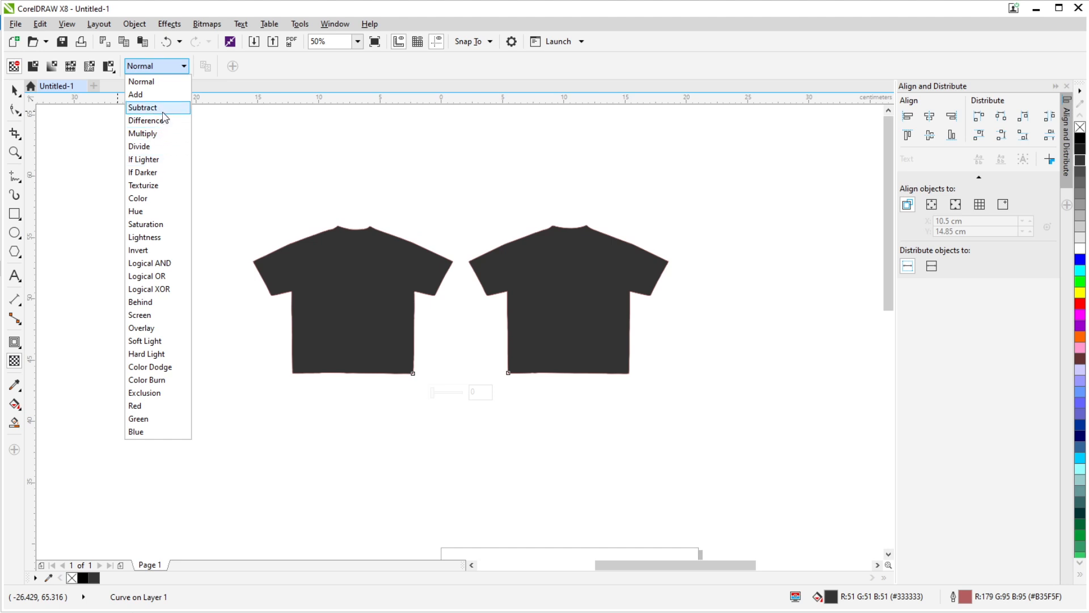
pyautogui.click(163, 108)
pyautogui.scroll(1, 361, 263)
pyautogui.scroll(-1, 344, 277)
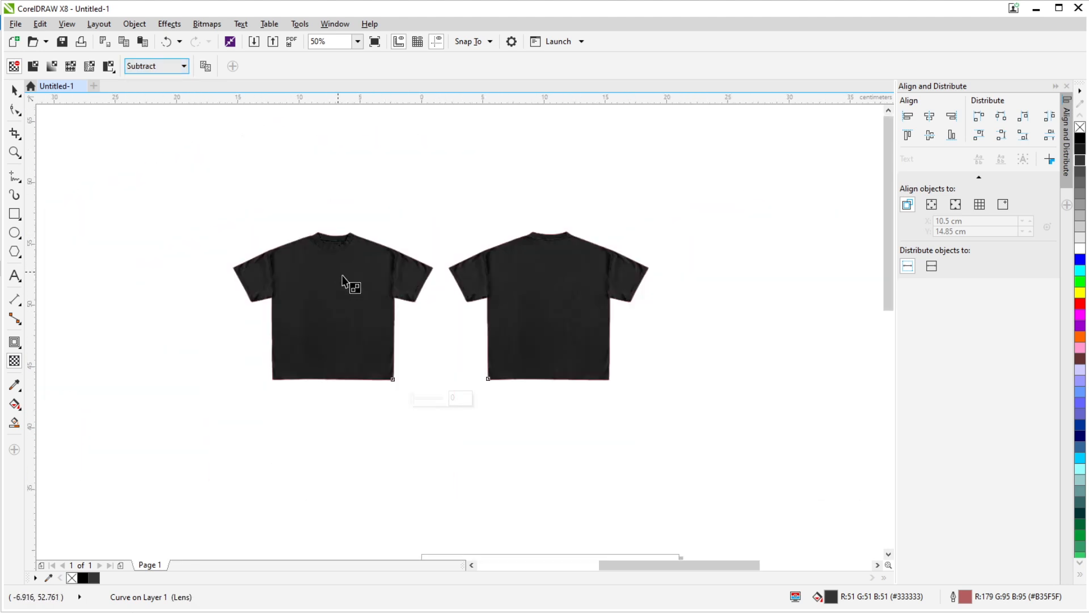
pyautogui.scroll(2, 342, 277)
pyautogui.scroll(-1, 506, 295)
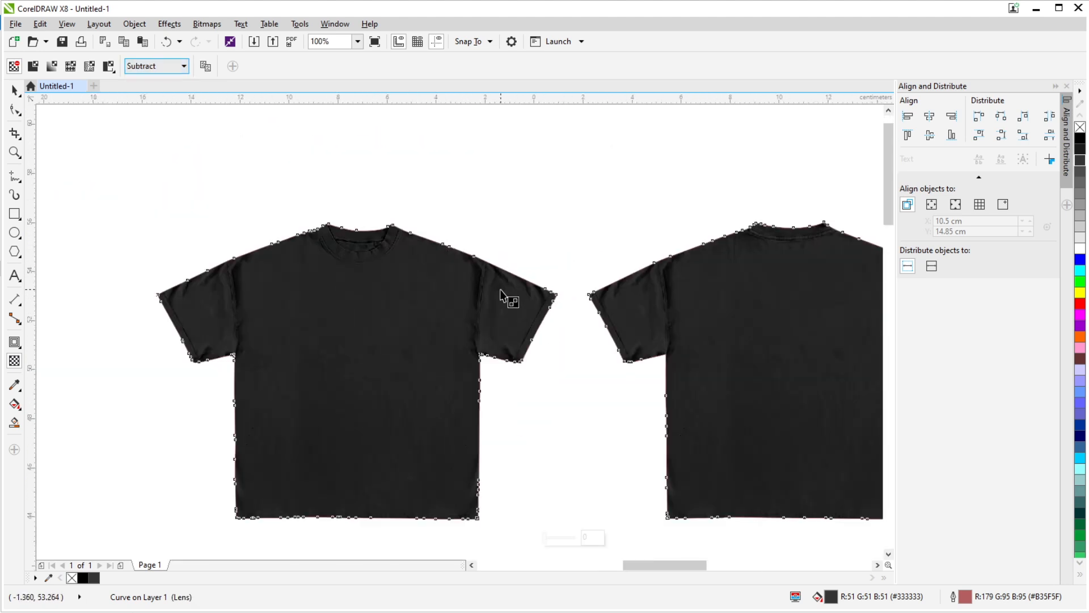
# - Try removing the outline from the dark gray shirt curve
pyautogui.click(11, 89)
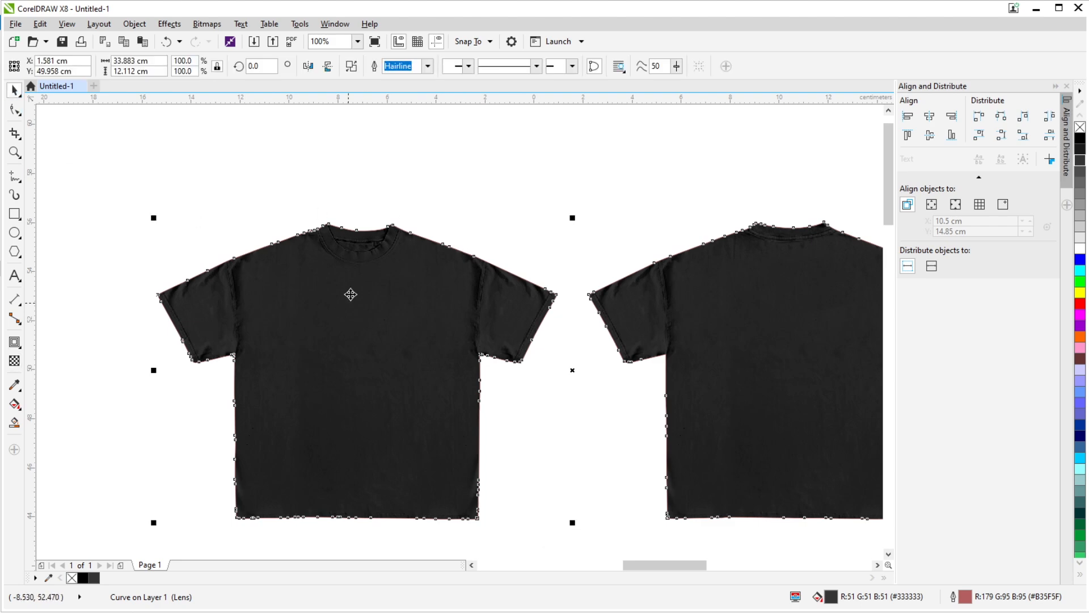
pyautogui.scroll(-1, 363, 323)
pyautogui.scroll(2, 363, 316)
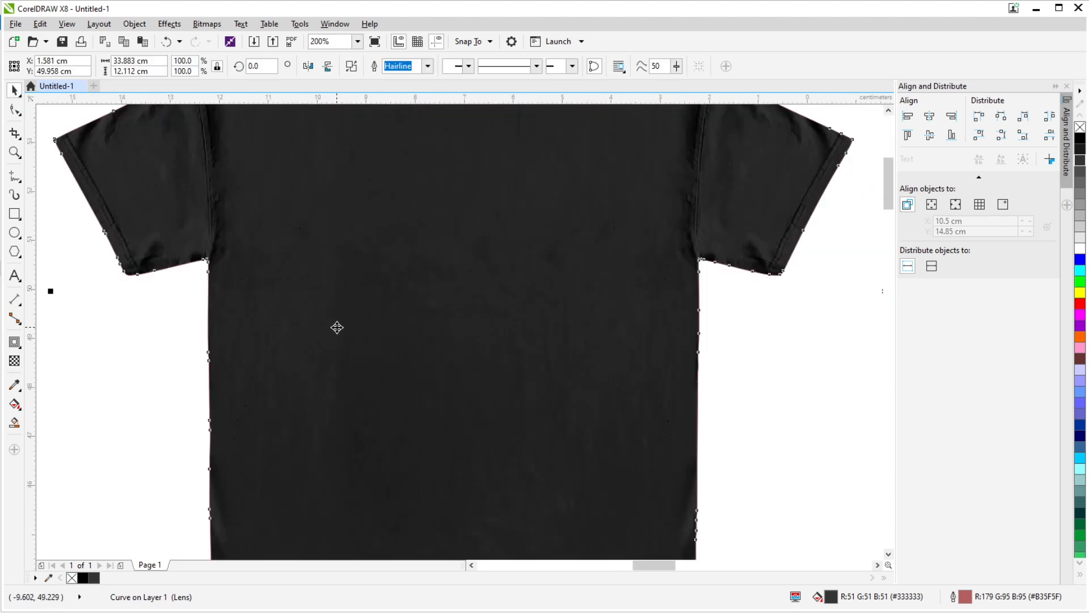
pyautogui.rightClick(1080, 129)
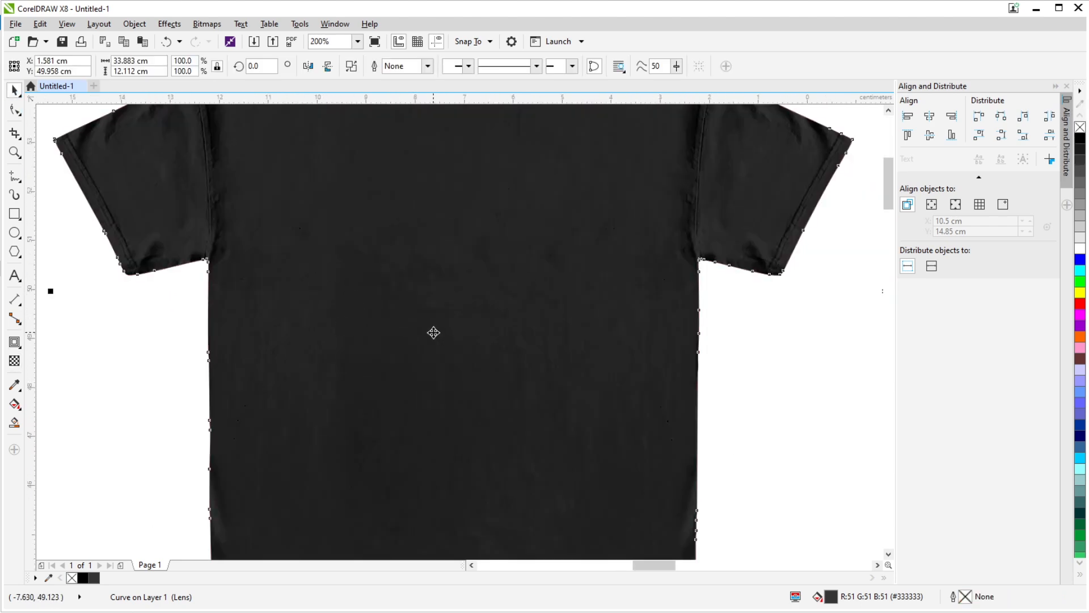
pyautogui.scroll(-2, 433, 331)
pyautogui.scroll(1, 440, 321)
pyautogui.scroll(-1, 397, 284)
pyautogui.hotkey('ctrl', 'z')
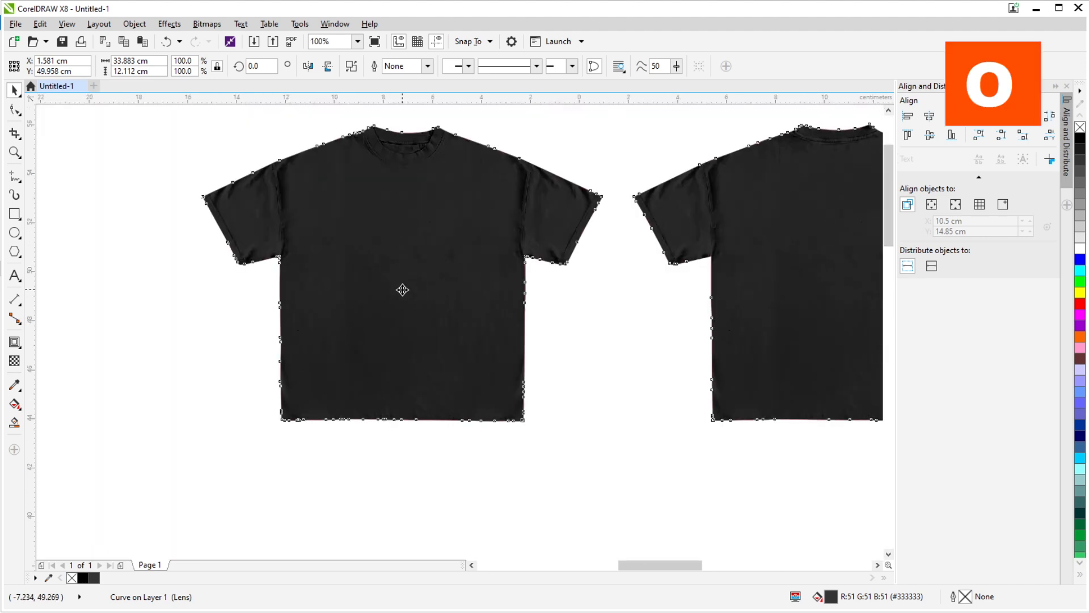
pyautogui.scroll(-3, 403, 316)
pyautogui.click(421, 366)
pyautogui.scroll(2, 399, 315)
pyautogui.scroll(1, 400, 317)
pyautogui.moveTo(415, 305); pyautogui.dragTo(384, 337)
pyautogui.hotkey('ctrl', 'z')
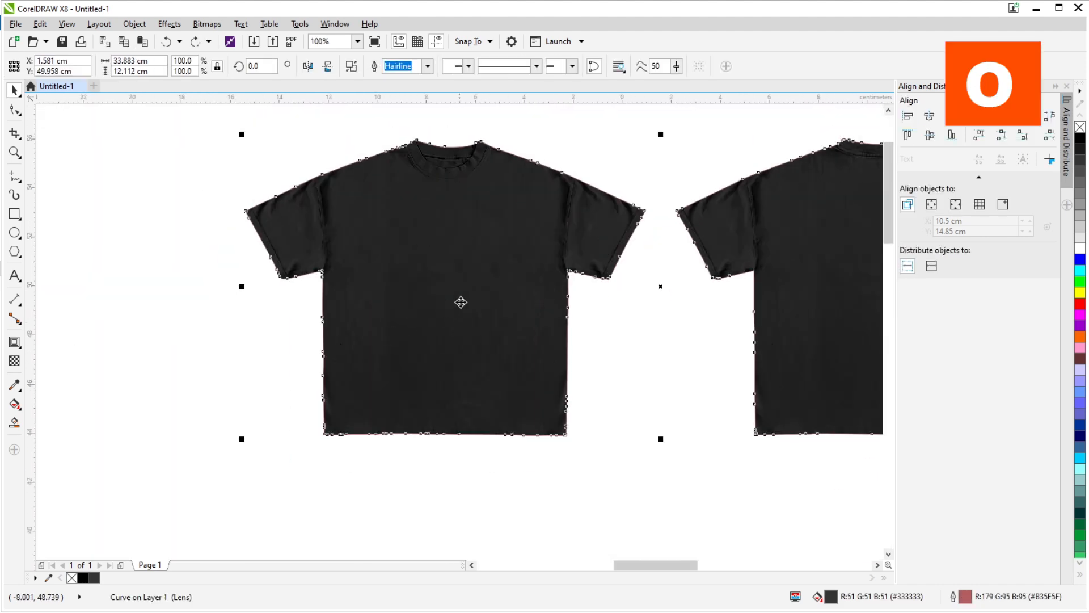
# - Set the dark gray shirt curve's transparency merge mode back to Normal
pyautogui.click(14, 361)
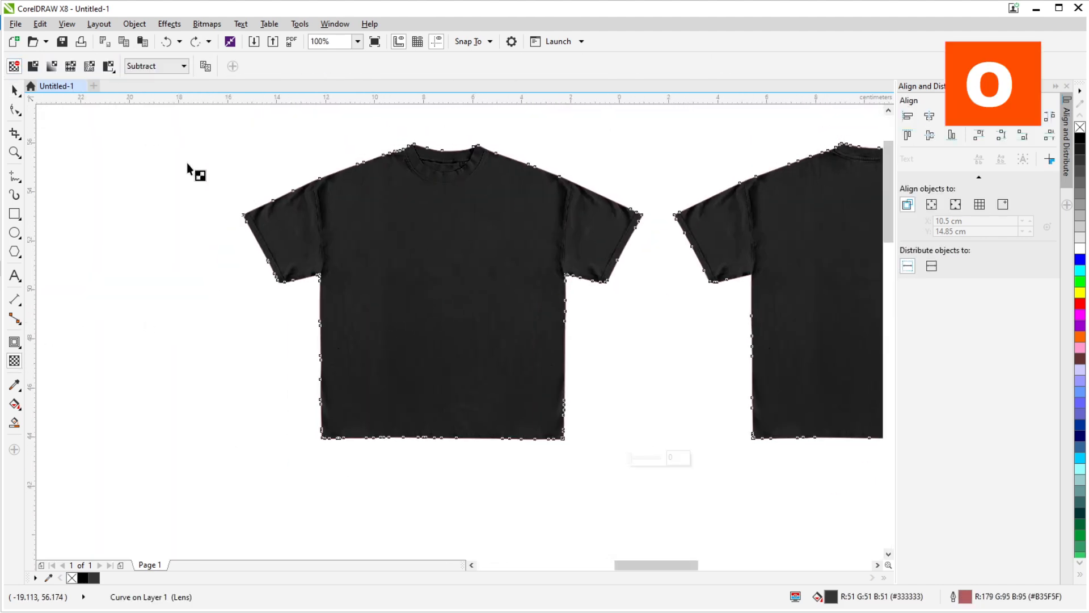
pyautogui.scroll(-1, 188, 164)
pyautogui.click(149, 66)
pyautogui.click(142, 81)
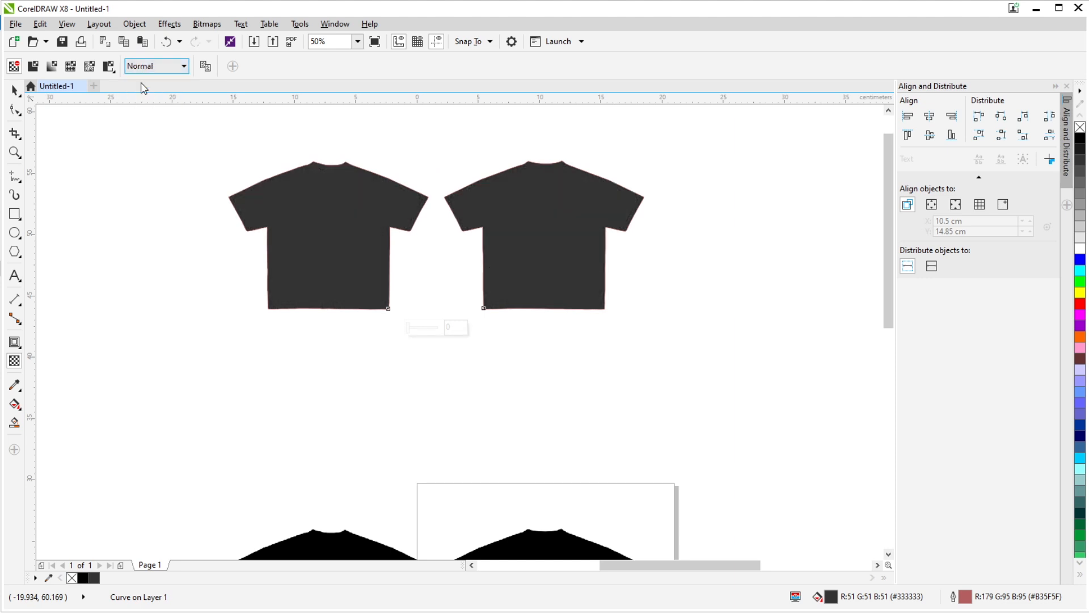
pyautogui.click(14, 91)
pyautogui.click(170, 183)
pyautogui.moveTo(305, 256); pyautogui.dragTo(287, 314)
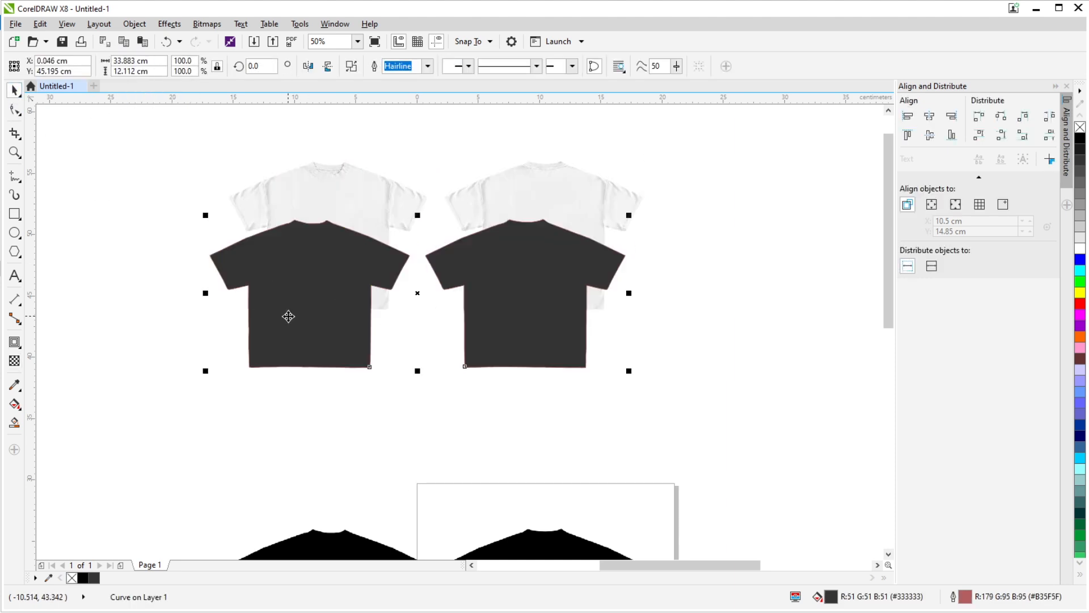
pyautogui.hotkey('ctrl', 'z')
# - Move the dark gray shirt curve 30 cm up, clear of the cropped white shirt bitmaps
pyautogui.scroll(1, 449, 339)
pyautogui.moveTo(409, 282); pyautogui.dragTo(379, 284)
pyautogui.press('Up')
pyautogui.scroll(-2, 449, 340)
# - Move the topmost of the stacked white shirt bitmaps 30 cm right and 30 cm up
pyautogui.click(411, 311)
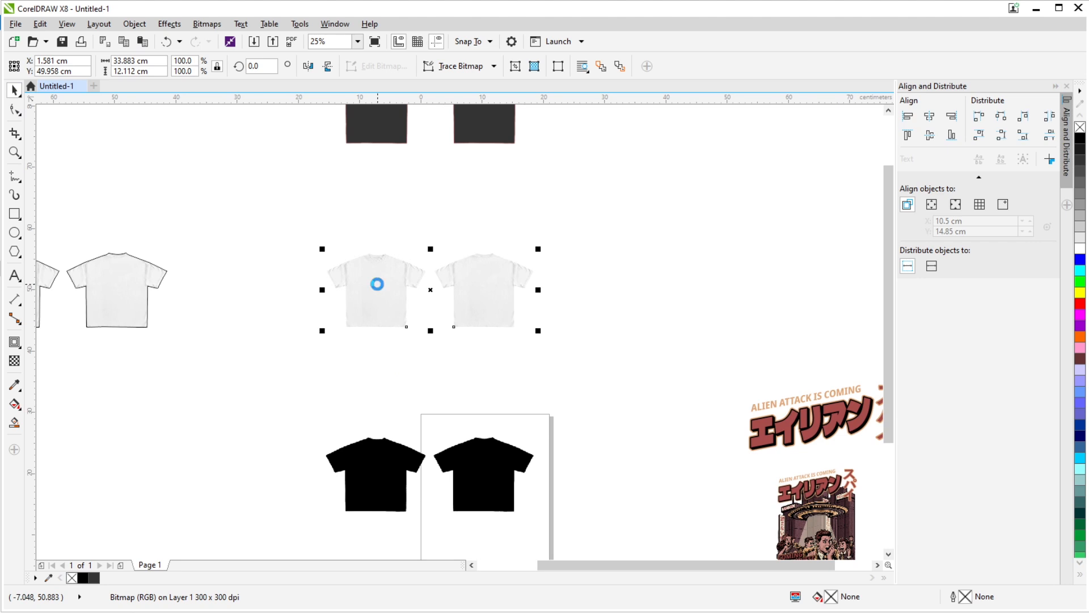
pyautogui.click(689, 253)
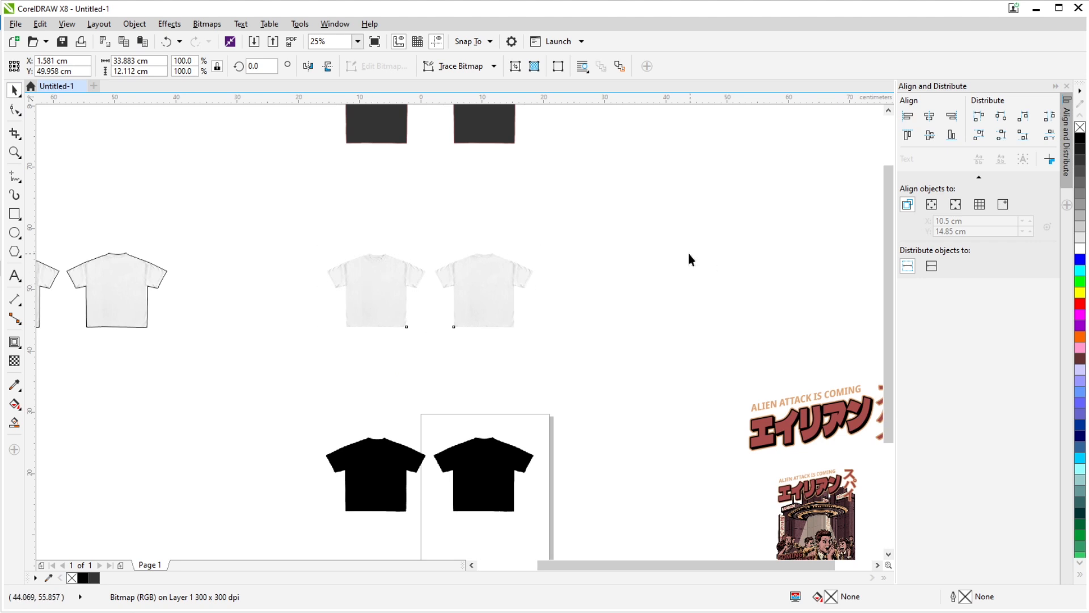
pyautogui.click(490, 277)
pyautogui.press('Right')
pyautogui.press('Up')
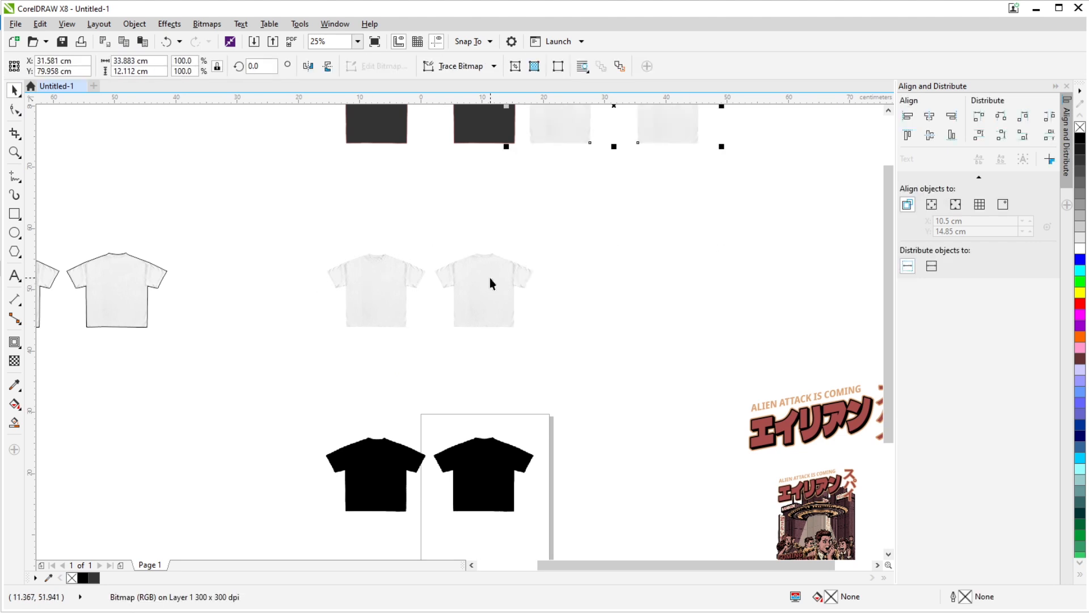
# - Move a second stacked white shirt bitmap 30 cm right, keeping it level with the bitmap that stays in place
pyautogui.click(489, 277)
pyautogui.press('Right')
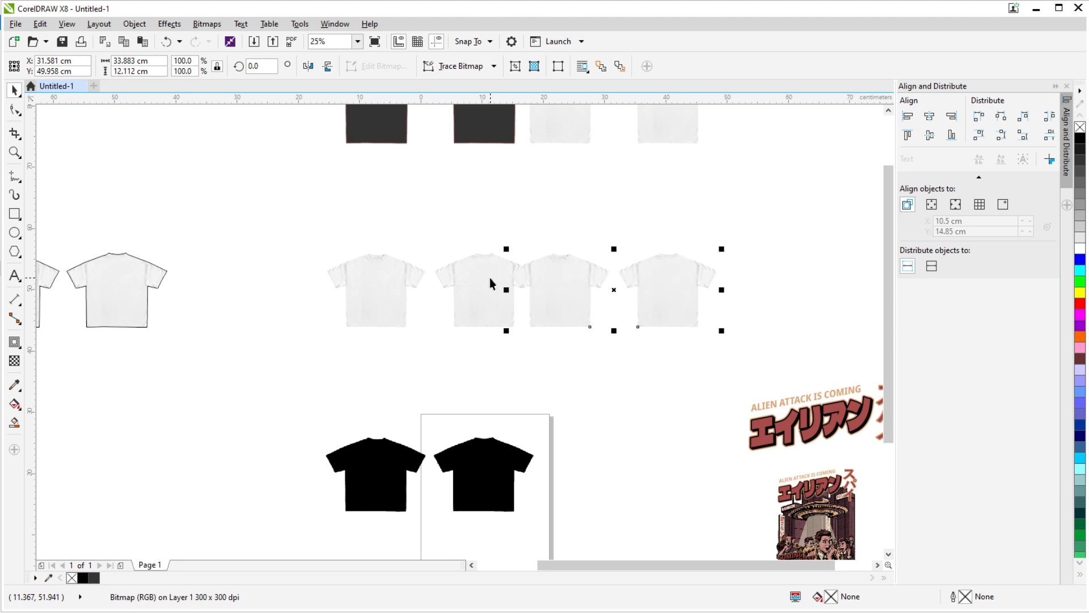
pyautogui.press('Up')
pyautogui.moveTo(538, 237); pyautogui.dragTo(563, 302)
pyautogui.scroll(1, 570, 165)
pyautogui.moveTo(570, 166); pyautogui.dragTo(483, 150)
pyautogui.scroll(-1, 612, 264)
pyautogui.press('Down')
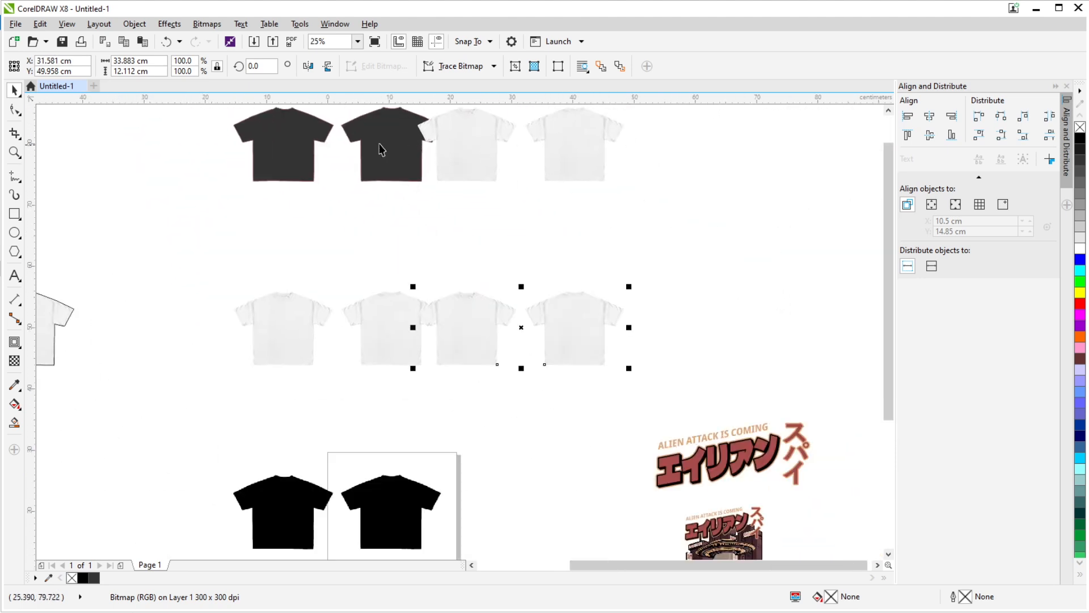
# - Give the white shirt bitmap left in the original place the Subtract merge mode and a uniform transparency of 45
pyautogui.click(14, 360)
pyautogui.click(286, 343)
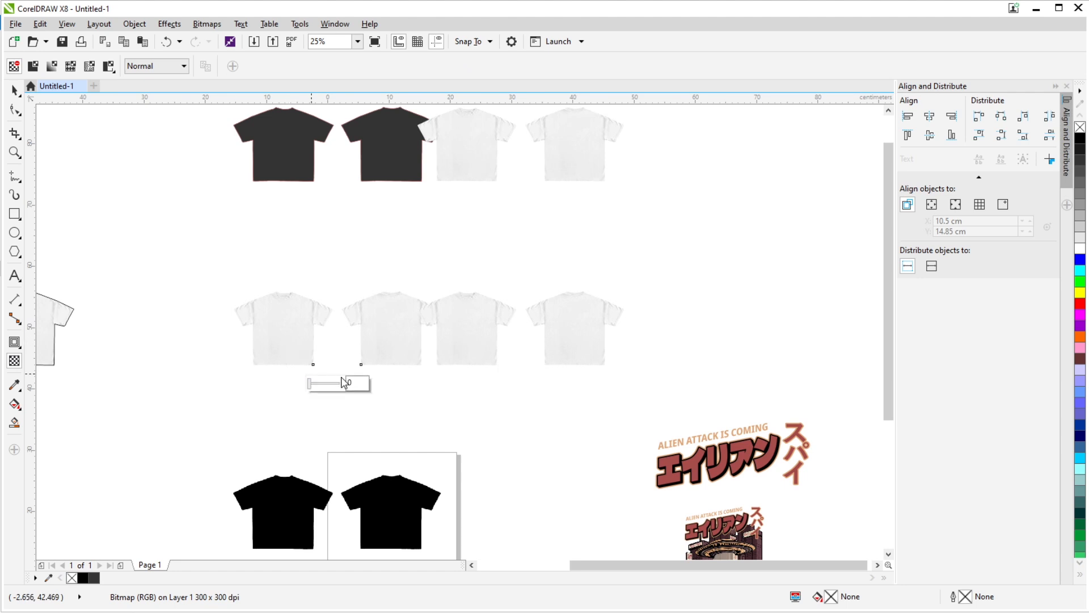
pyautogui.click(164, 66)
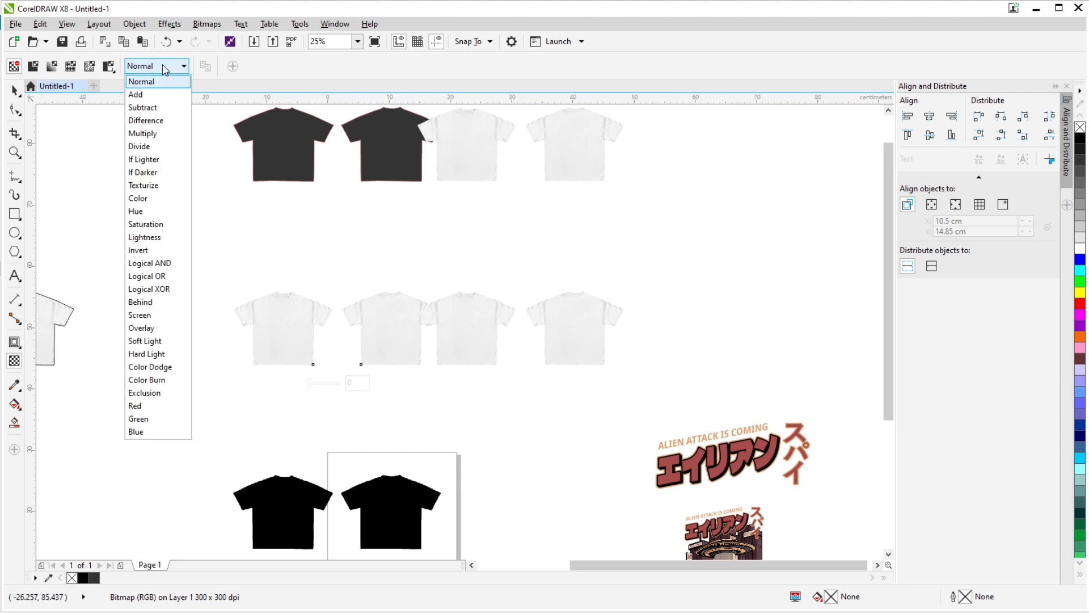
pyautogui.click(162, 107)
pyautogui.doubleClick(350, 383)
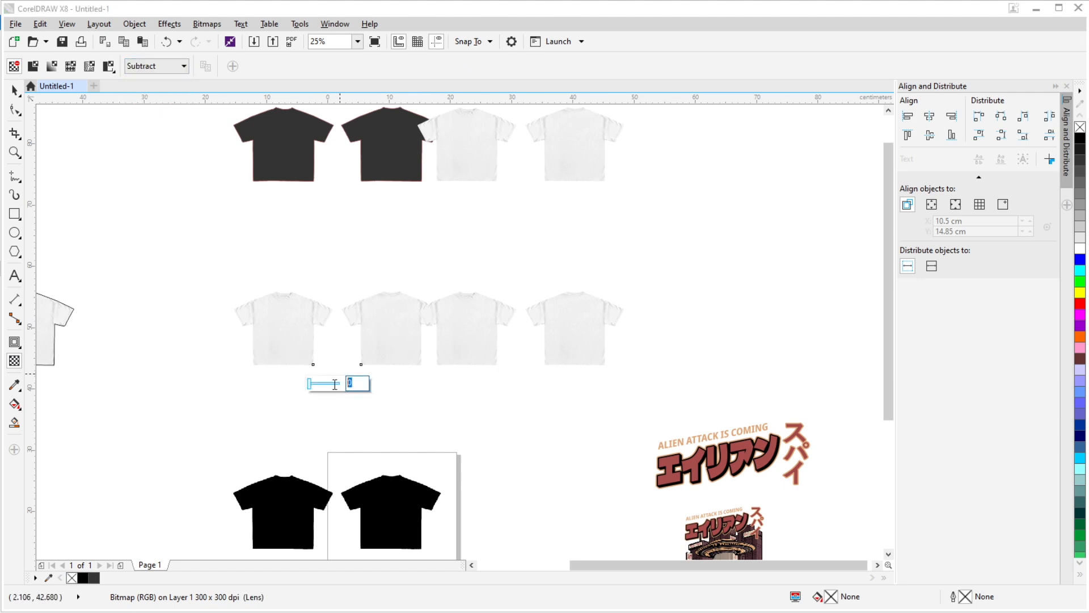
pyautogui.write('40')
pyautogui.press('Return')
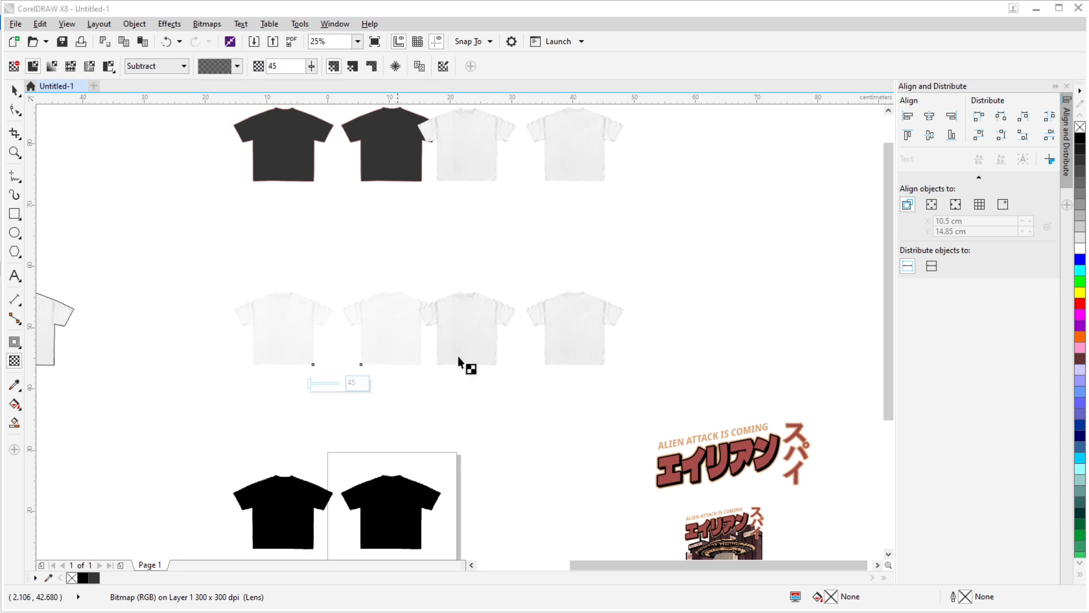
# - Give the bitmap beside it a uniform transparency of 45 and the Multiply merge mode
pyautogui.click(481, 333)
pyautogui.doubleClick(536, 382)
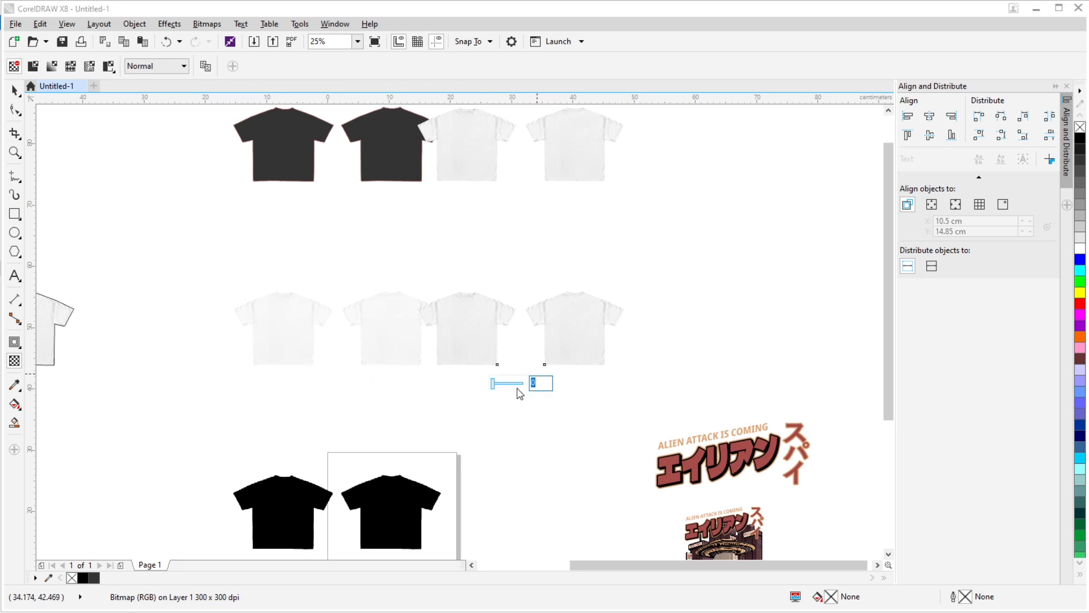
pyautogui.write('45')
pyautogui.press('Return')
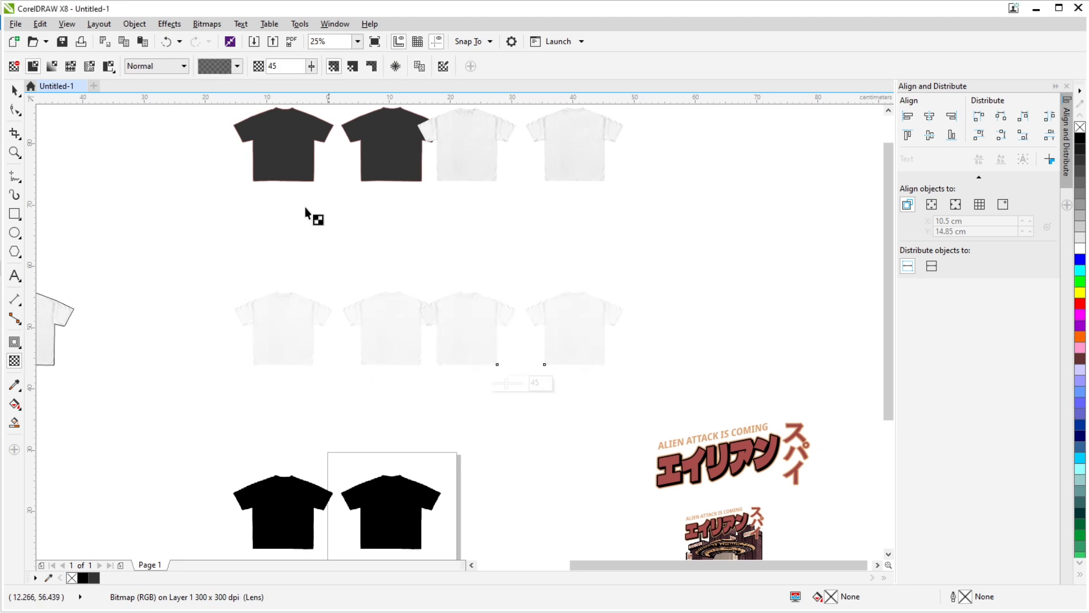
pyautogui.click(142, 64)
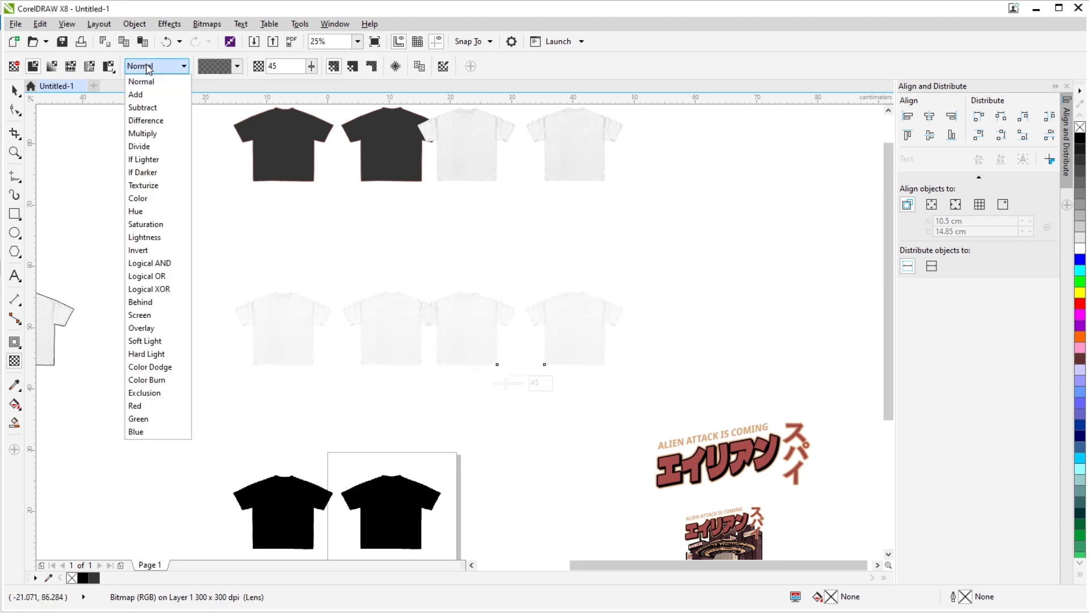
pyautogui.click(153, 134)
# - Give the third white shirt bitmap, next to the dark gray curve, the Overlay merge mode and a uniform transparency of 85
pyautogui.click(463, 172)
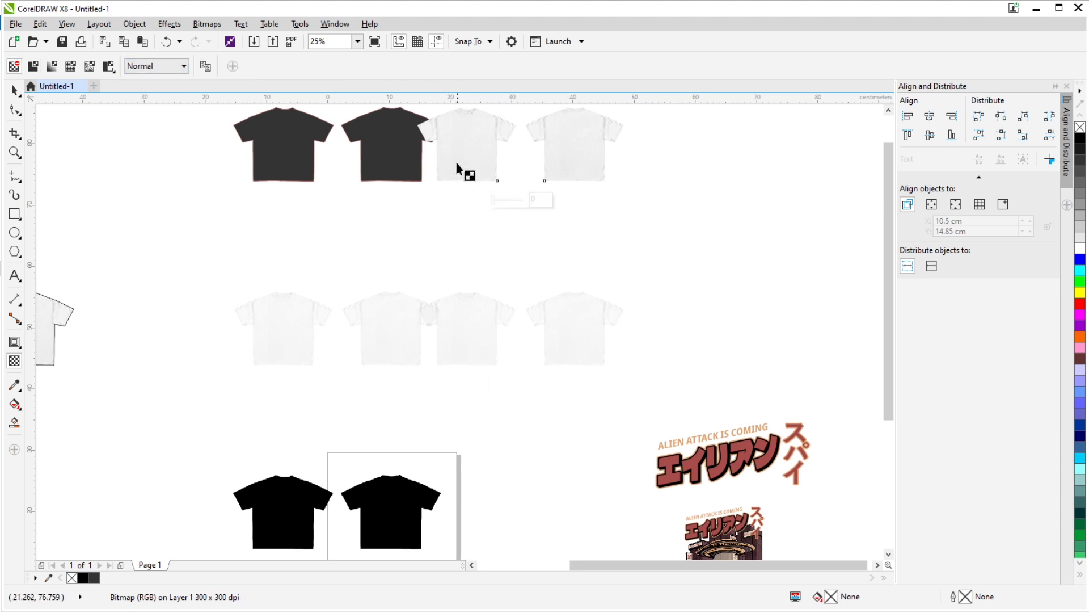
pyautogui.click(156, 66)
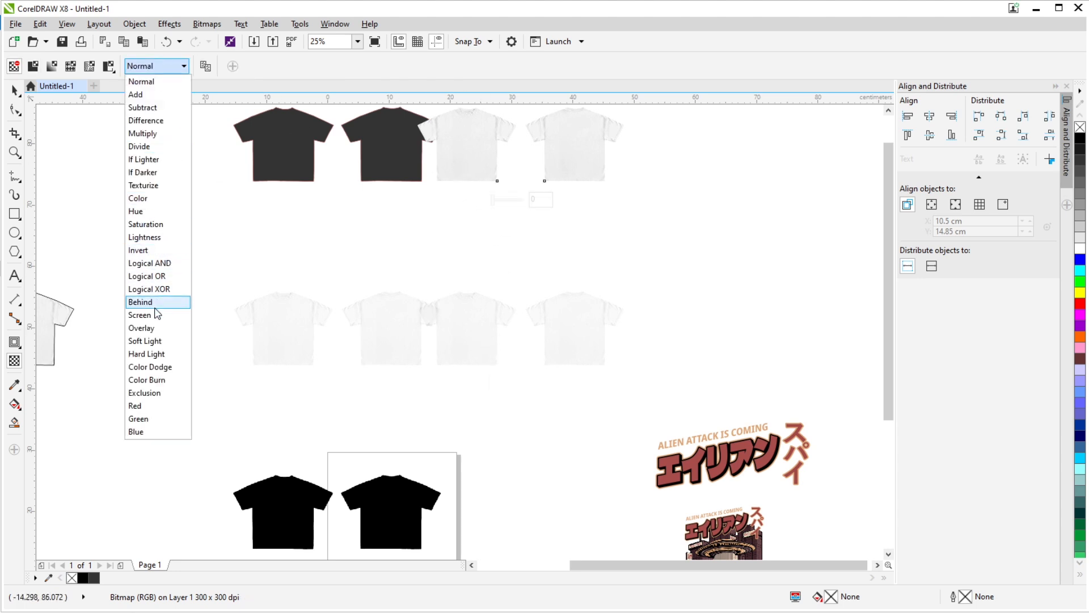
pyautogui.click(156, 328)
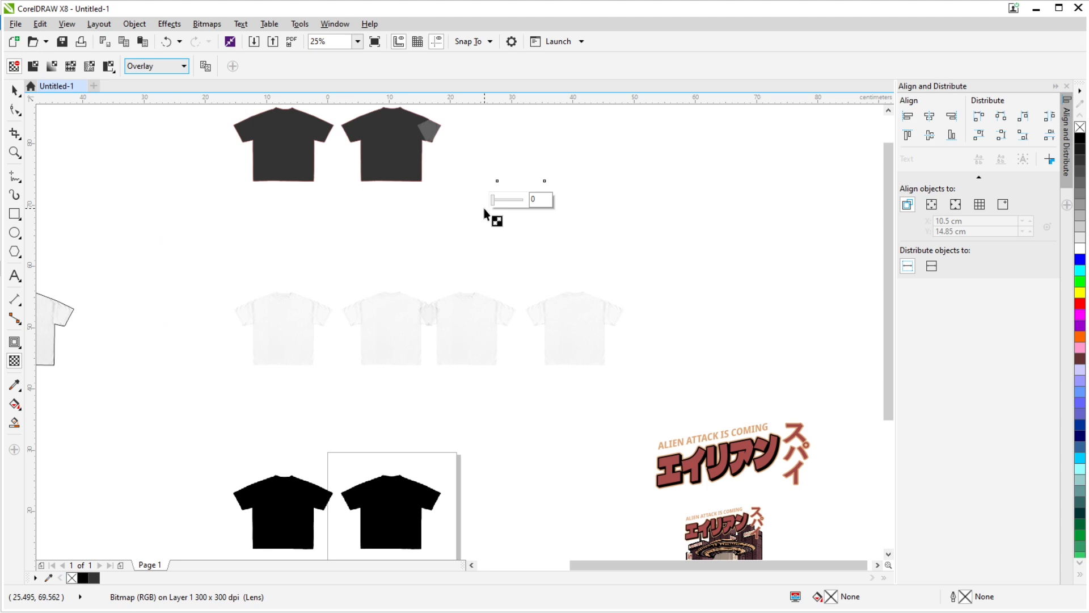
pyautogui.click(545, 204)
pyautogui.write('9')
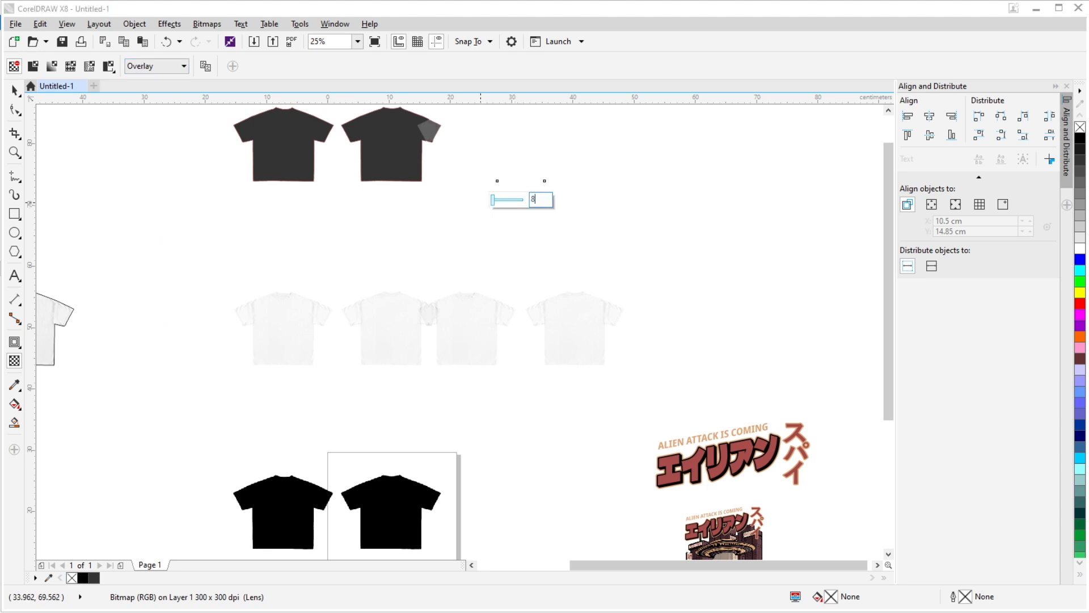
pyautogui.write('5')
pyautogui.press('Return')
# - Stack the three blended bitmaps on the Multiply one and move them 30 cm up and 30 cm left onto the dark gray curve
pyautogui.click(19, 91)
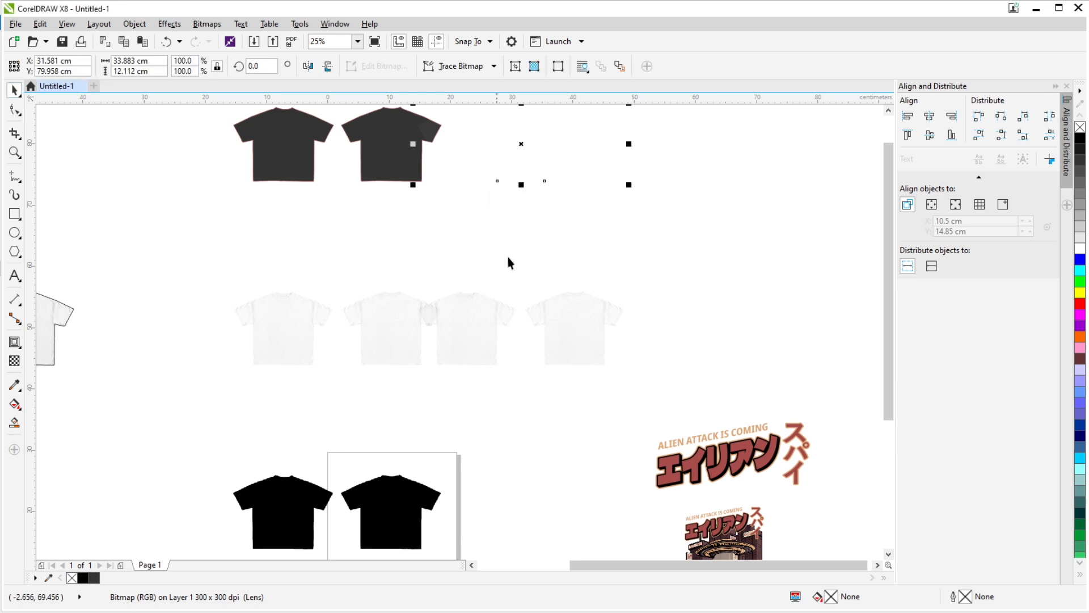
pyautogui.press('Down')
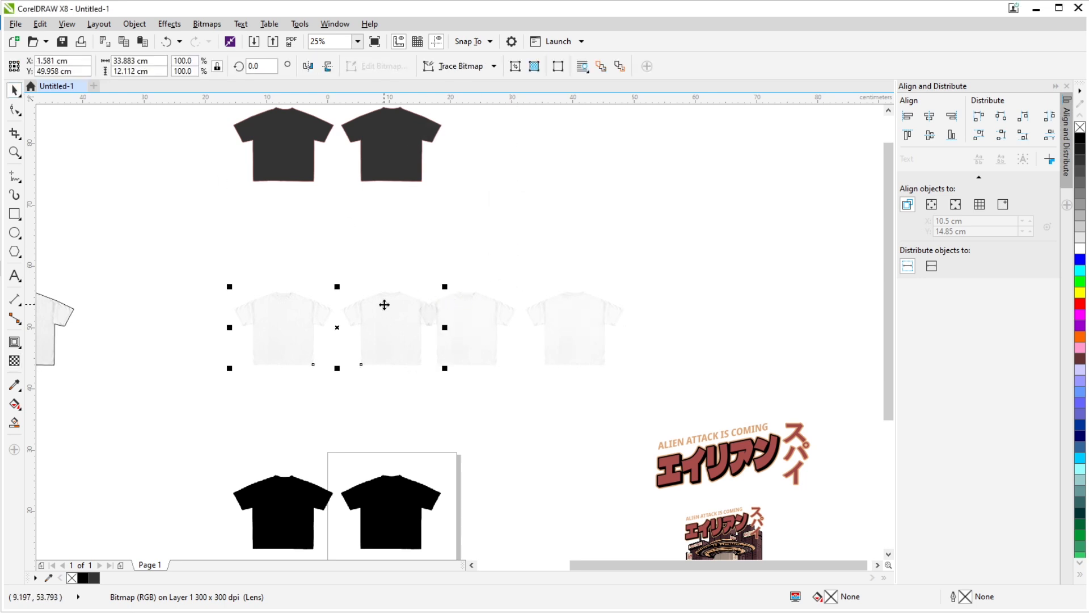
pyautogui.moveTo(361, 261); pyautogui.dragTo(683, 399)
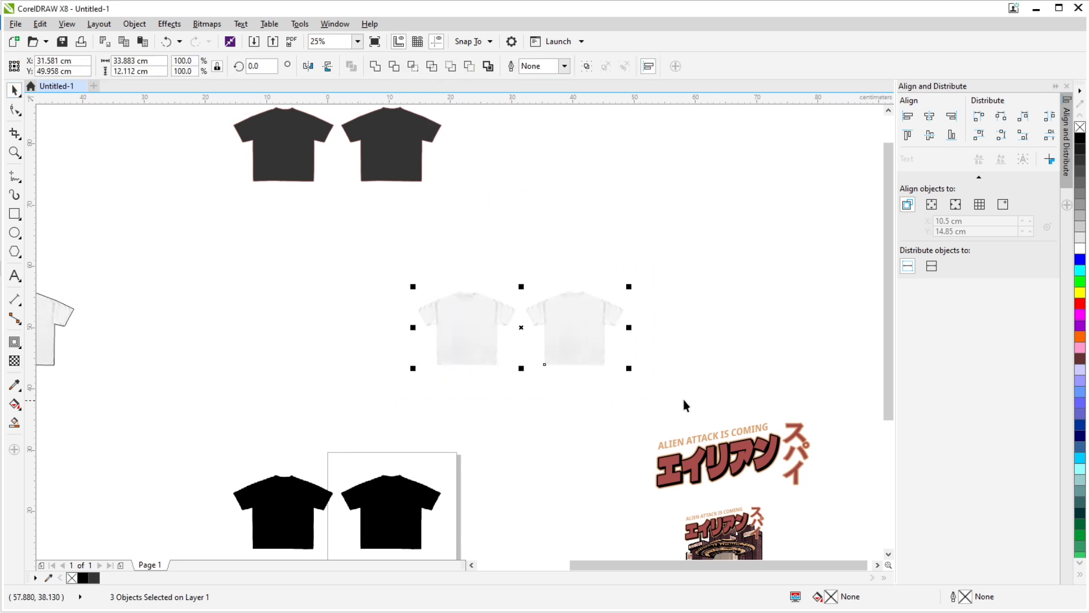
pyautogui.press('Up')
pyautogui.press('Left')
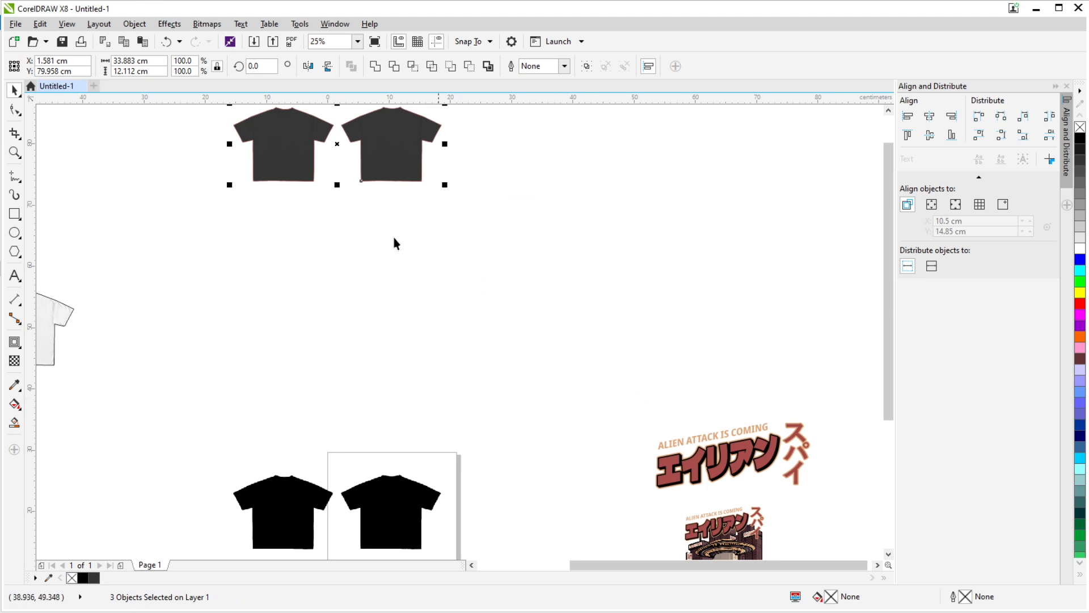
# - Inspect the blended fabric texture up close and move the three bitmaps 60 cm right, off the dark gray curve
pyautogui.scroll(6, 394, 240)
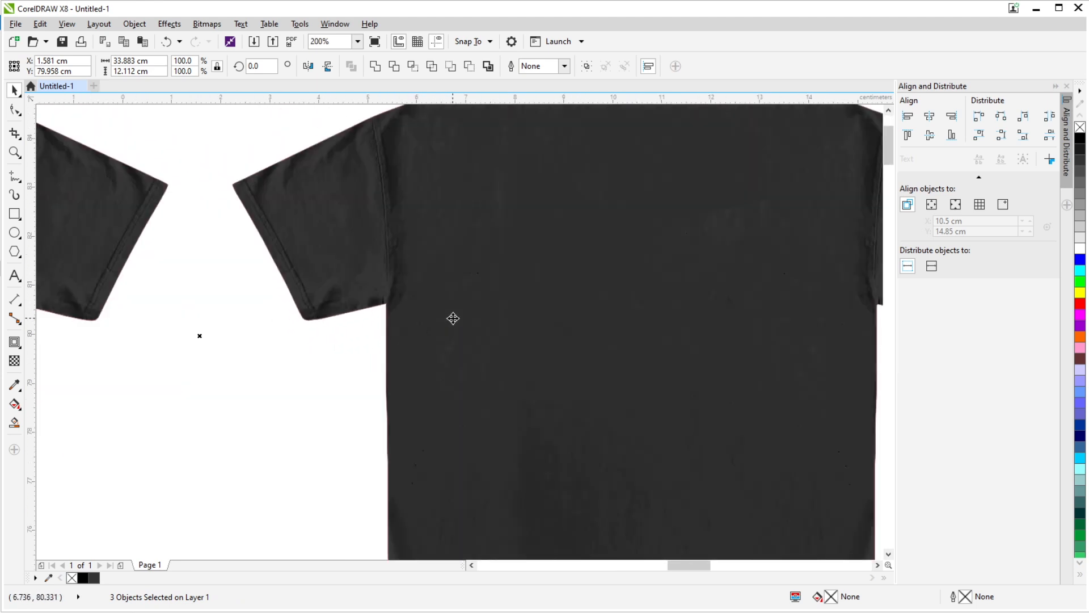
pyautogui.scroll(-4, 407, 303)
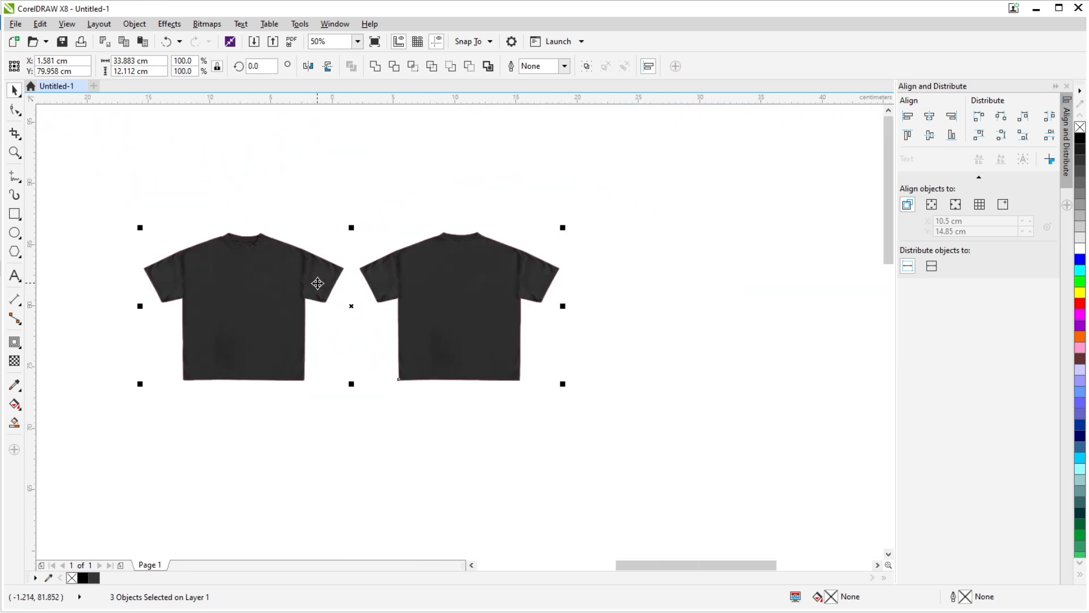
pyautogui.scroll(-1, 329, 266)
pyautogui.scroll(1, 394, 272)
pyautogui.scroll(-1, 410, 280)
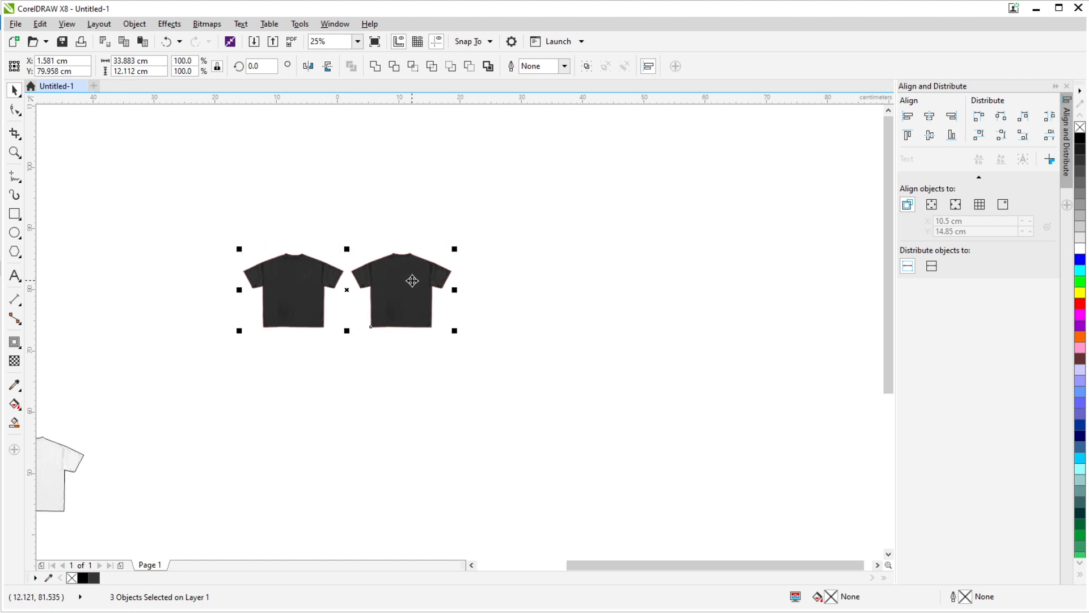
pyautogui.press('Right')
pyautogui.press('Right')
pyautogui.press('Left')
pyautogui.press('Right')
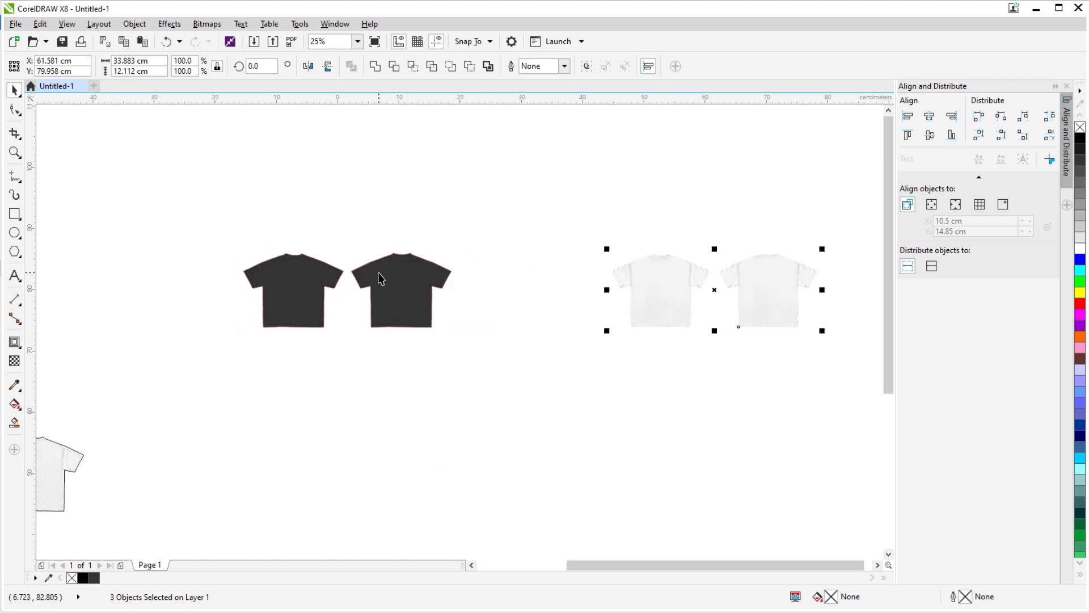
# - Remove the outline from the dark gray shirt curve
pyautogui.hscroll(2, 535, 280)
pyautogui.moveTo(117, 177); pyautogui.dragTo(409, 341)
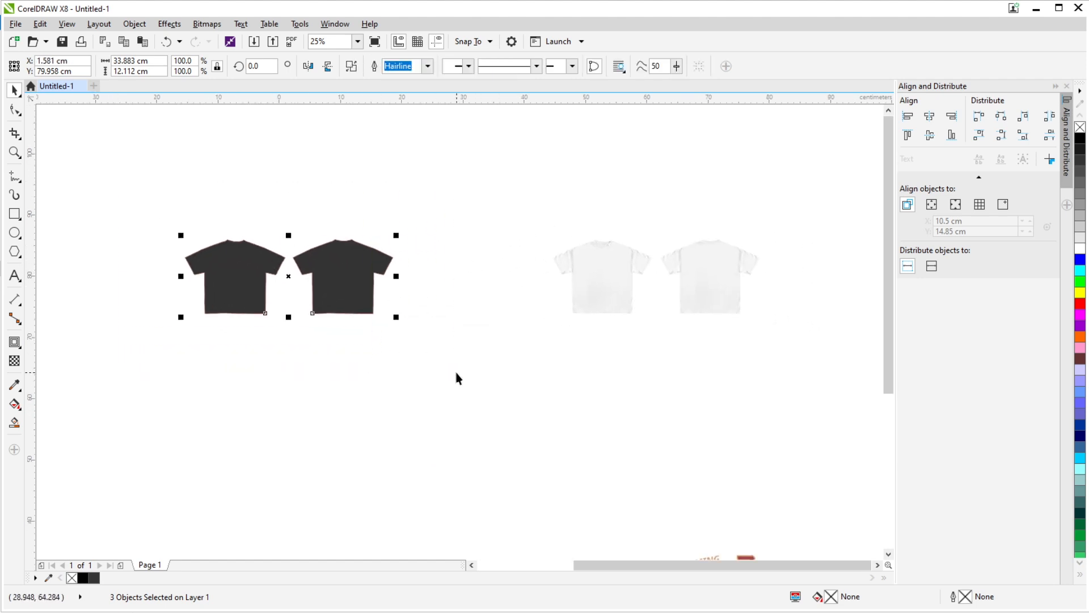
pyautogui.rightClick(1080, 126)
# - Move the dark gray shirt curve 60 cm right so it lines up with the three blended bitmaps
pyautogui.hscroll(2, 382, 187)
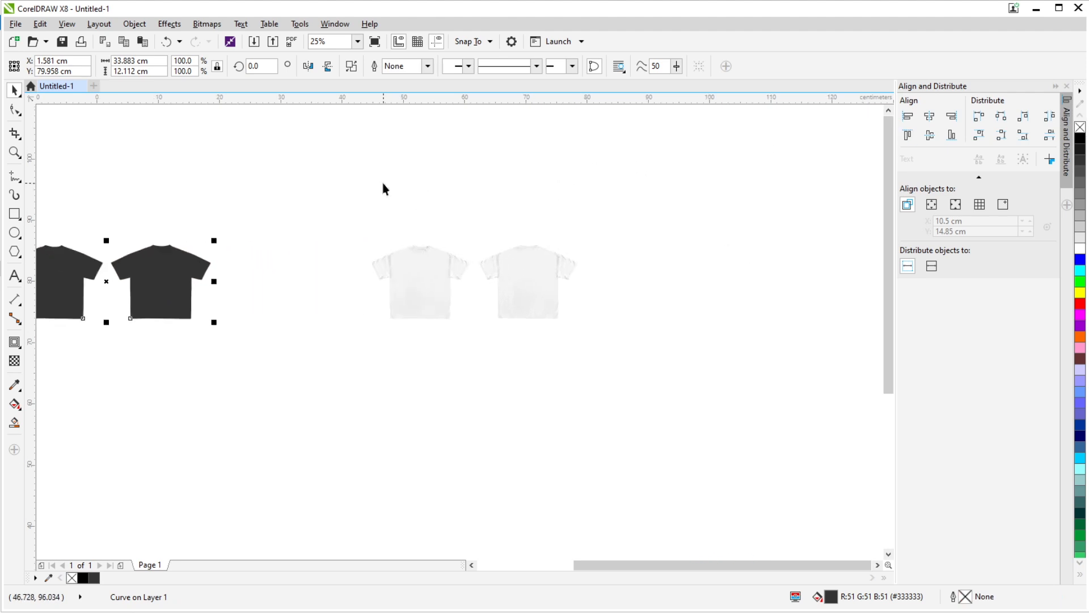
pyautogui.press('Right')
pyautogui.press('Right')
pyautogui.scroll(4, 445, 271)
pyautogui.scroll(-4, 490, 107)
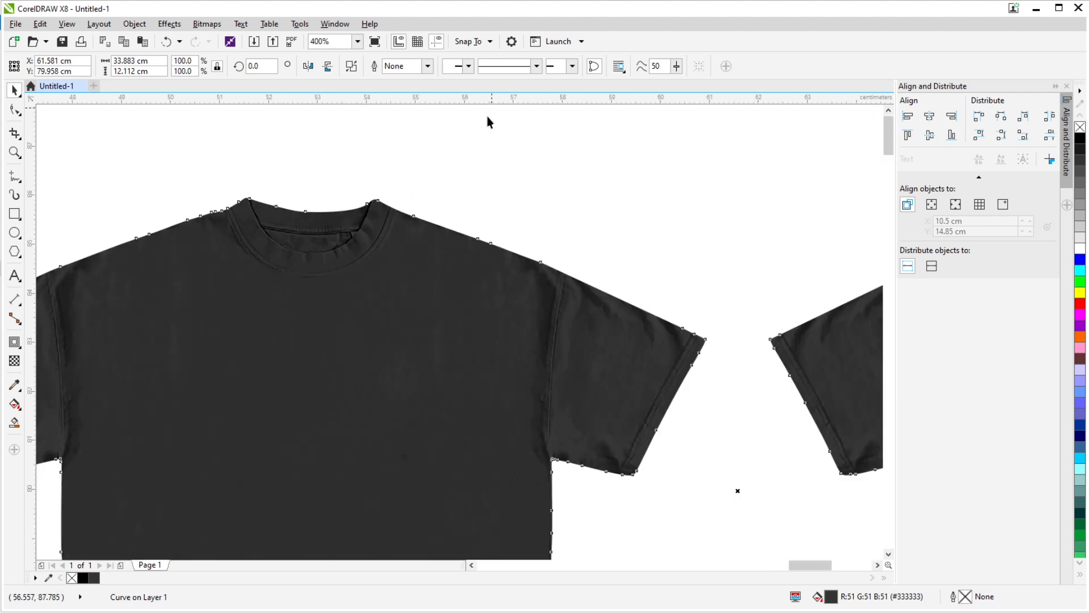
# - Recolor the shirt curve near-black #1A1A1A and inspect the fabric folds around the collar and sleeve
pyautogui.click(1080, 150)
pyautogui.scroll(3, 265, 185)
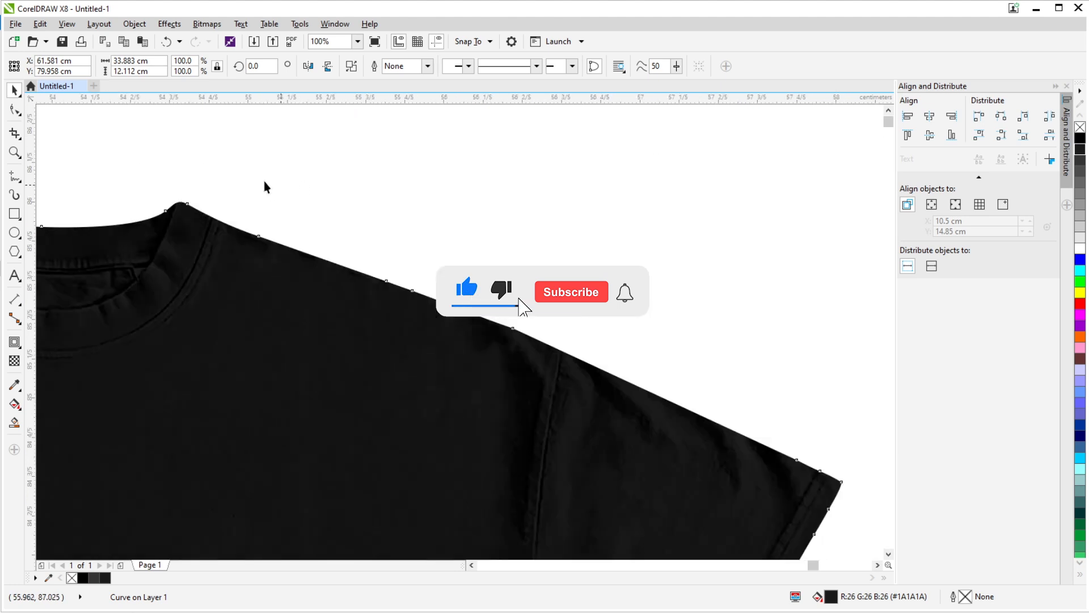
pyautogui.scroll(-6, 532, 195)
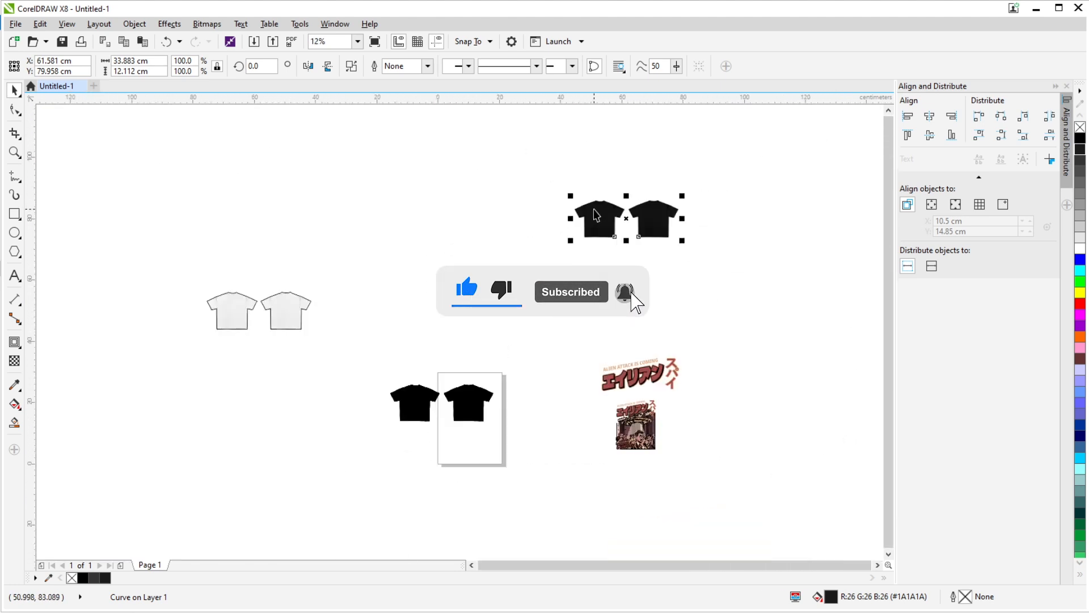
# - Move the near-black shirt curve 60 cm left, leaving the blended bitmaps in place
pyautogui.moveTo(594, 209); pyautogui.dragTo(413, 209)
pyautogui.scroll(4, 550, 211)
pyautogui.click(676, 232)
pyautogui.press('Left')
pyautogui.press('Right')
pyautogui.moveTo(671, 231); pyautogui.dragTo(543, 253)
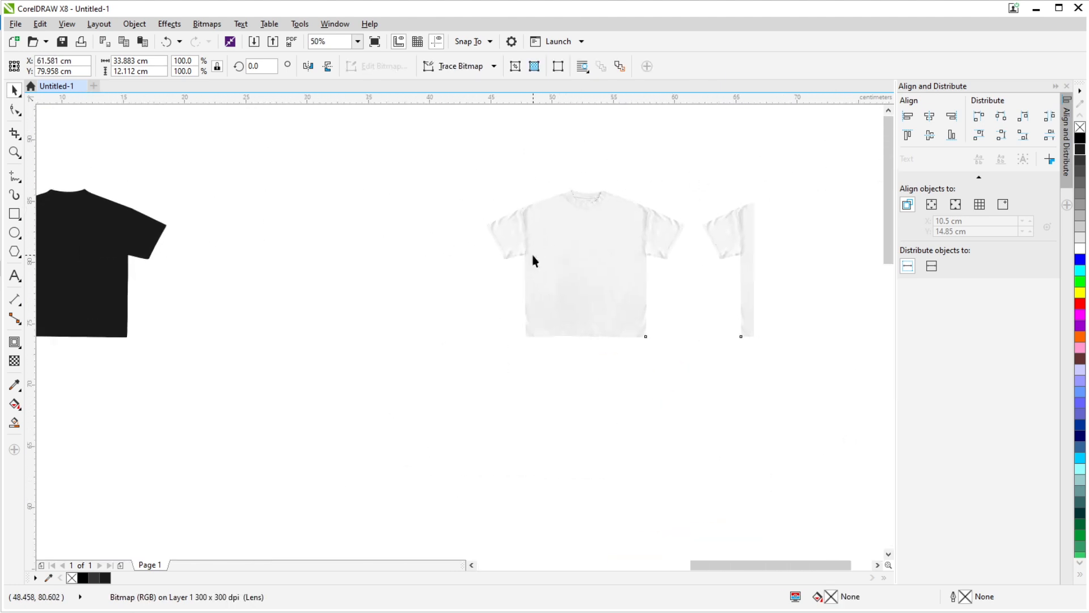
# - Group the three blended bitmaps and move the group 60 cm left onto the near-black shirt curve
pyautogui.moveTo(409, 155); pyautogui.dragTo(796, 406)
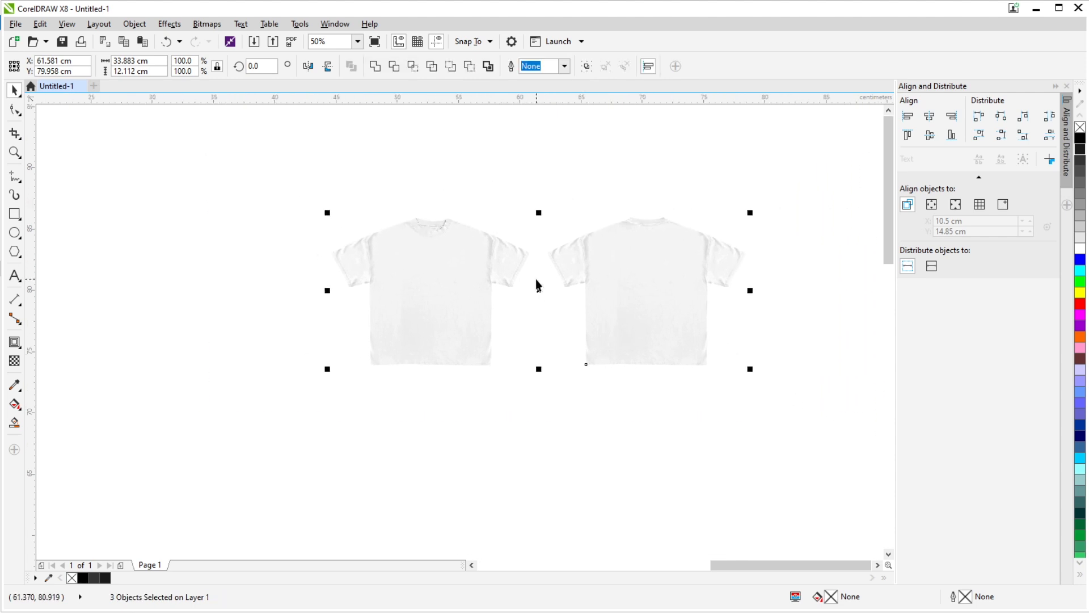
pyautogui.hotkey('ctrl', 'g')
pyautogui.scroll(-2, 576, 274)
pyautogui.press('Left')
pyautogui.press('Left')
pyautogui.scroll(1, 376, 264)
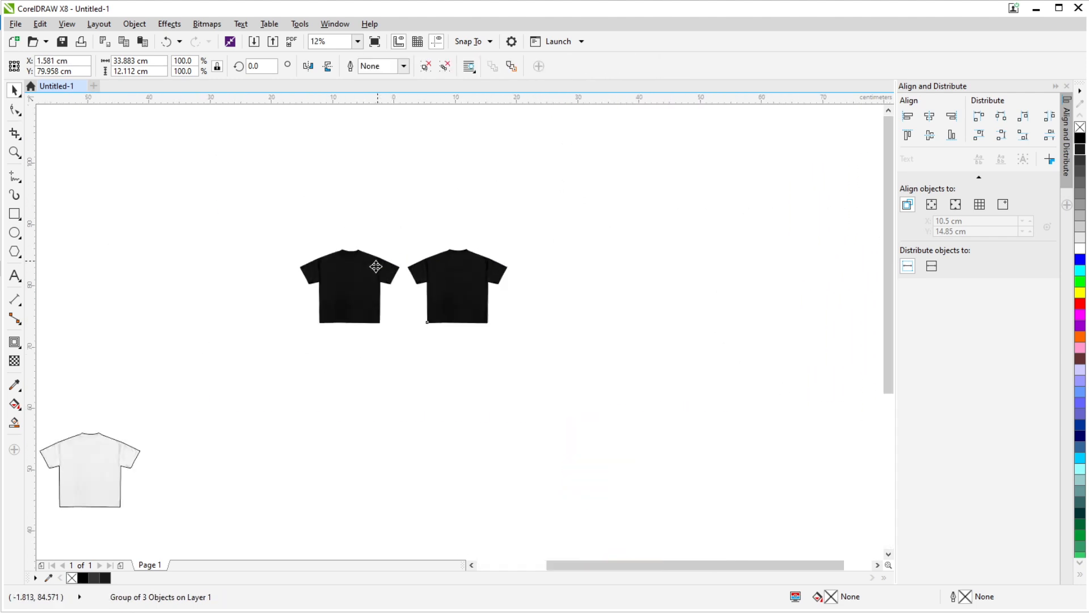
# - Examine the fabric folds on the near-black shirt's collar, sleeves, body and side edges at several magnifications
pyautogui.scroll(2, 376, 267)
pyautogui.moveTo(344, 347); pyautogui.dragTo(470, 255)
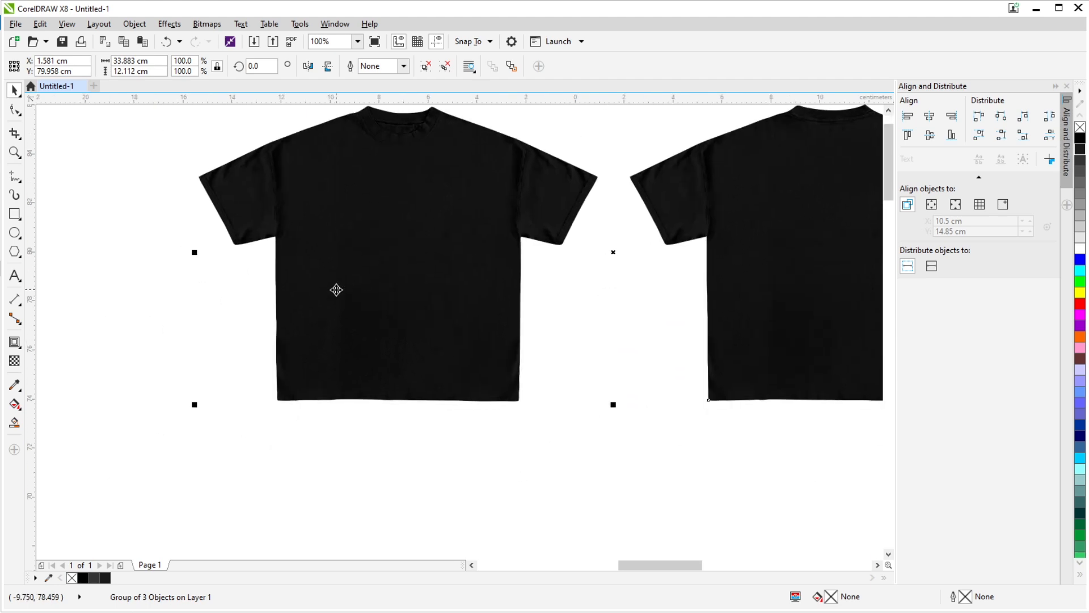
pyautogui.scroll(2, 422, 246)
pyautogui.scroll(-1, 419, 368)
pyautogui.moveTo(438, 315); pyautogui.dragTo(423, 356)
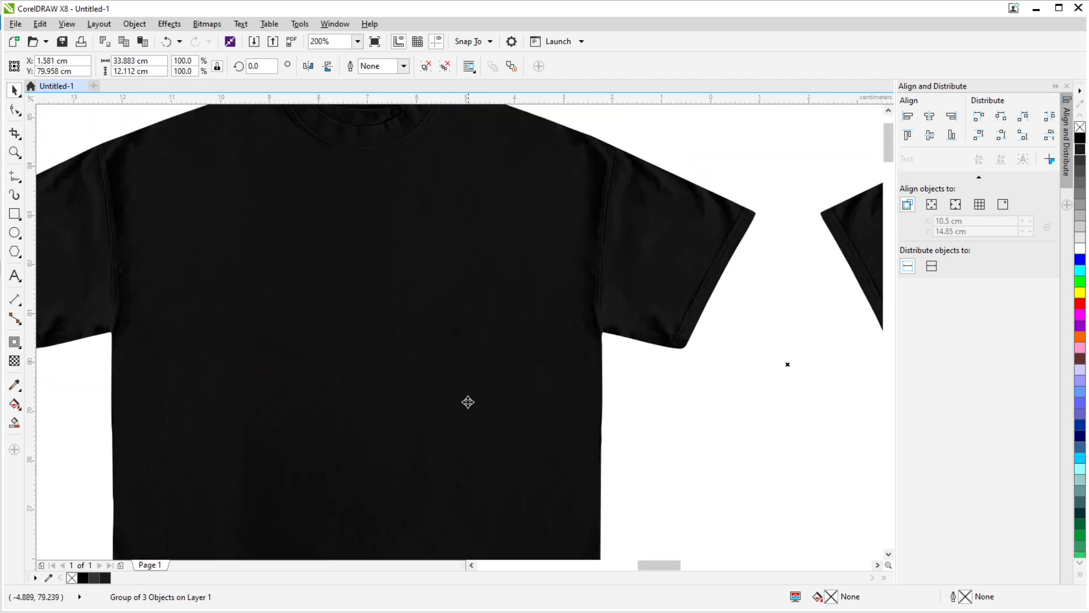
pyautogui.scroll(1, 408, 392)
pyautogui.scroll(-2, 416, 387)
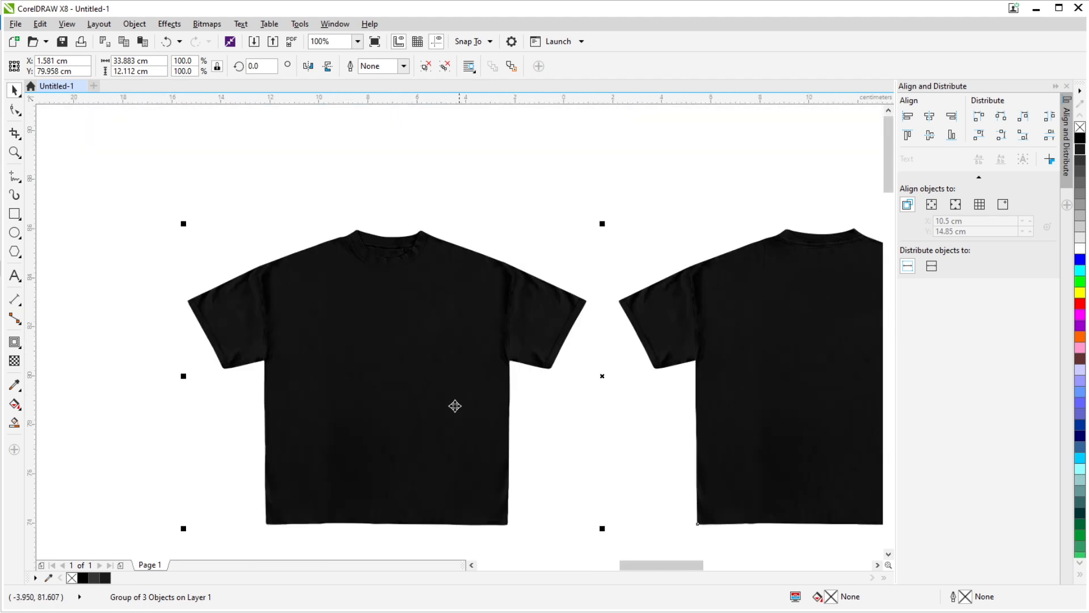
pyautogui.scroll(2, 486, 313)
pyautogui.scroll(-1, 501, 291)
pyautogui.moveTo(445, 311); pyautogui.dragTo(432, 417)
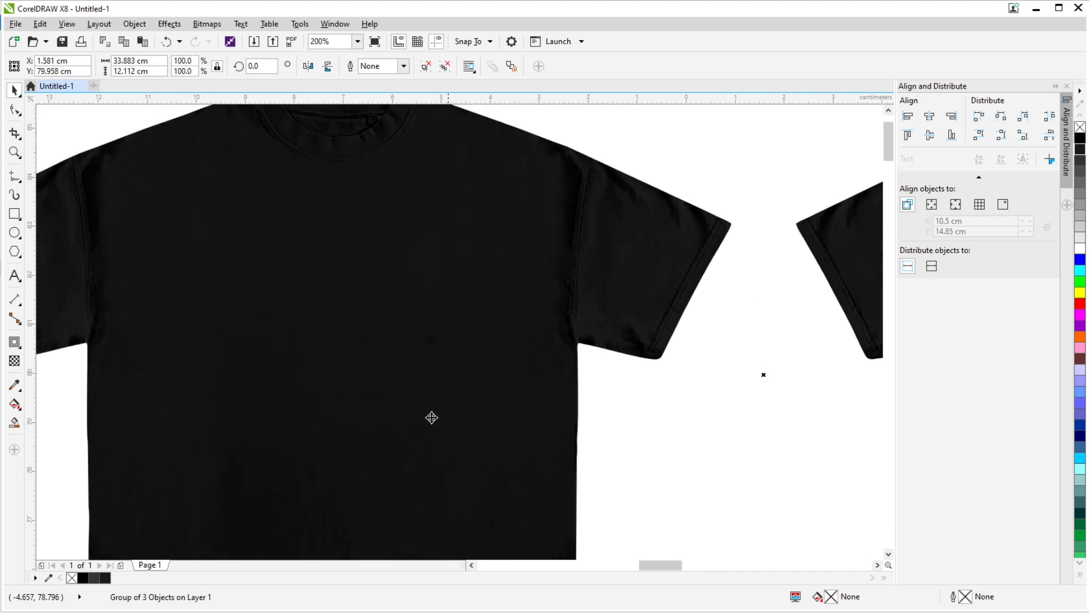
pyautogui.scroll(-1, 440, 454)
pyautogui.scroll(2, 418, 461)
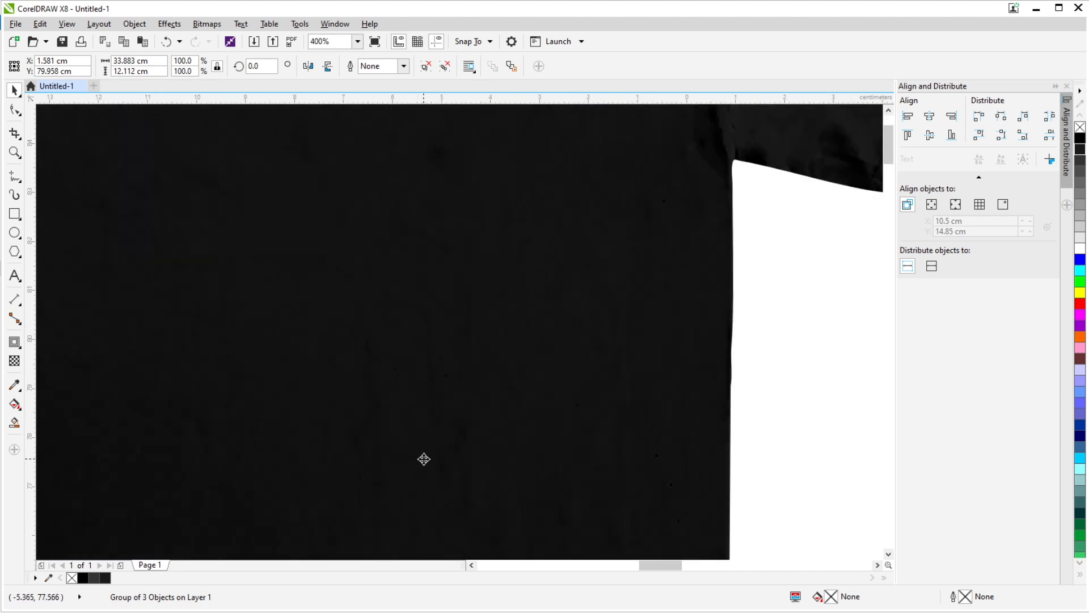
pyautogui.scroll(-1, 424, 459)
pyautogui.scroll(-1, 424, 458)
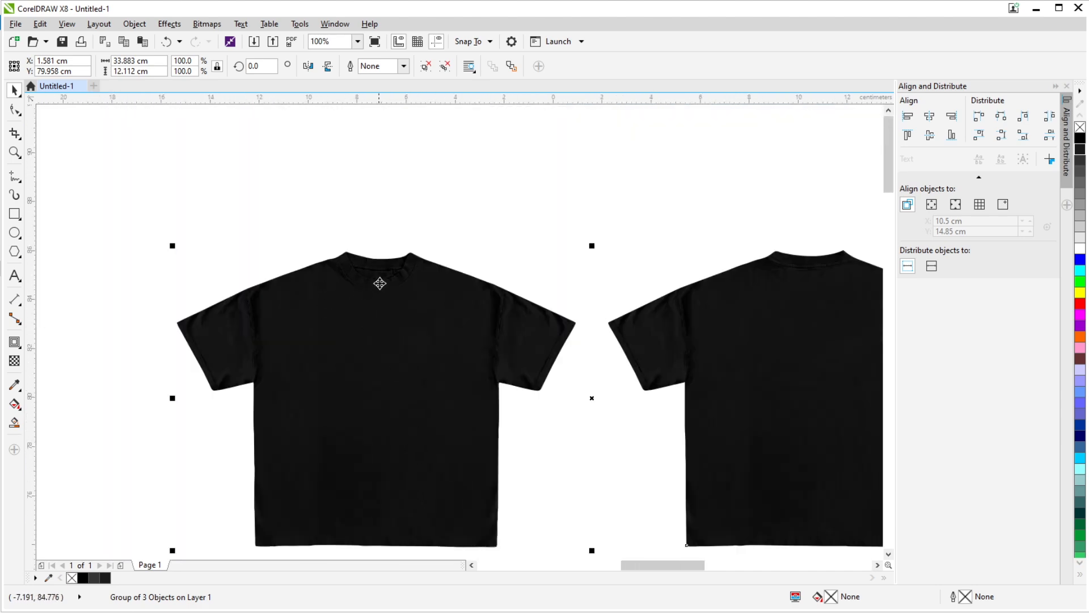
pyautogui.scroll(2, 380, 283)
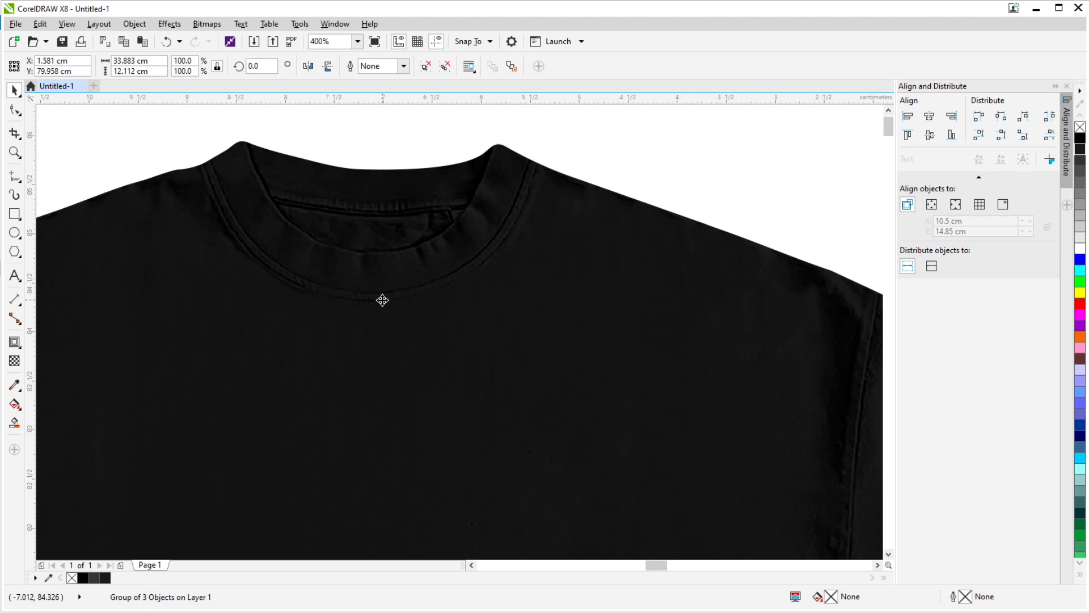
pyautogui.scroll(-3, 382, 300)
pyautogui.scroll(1, 348, 293)
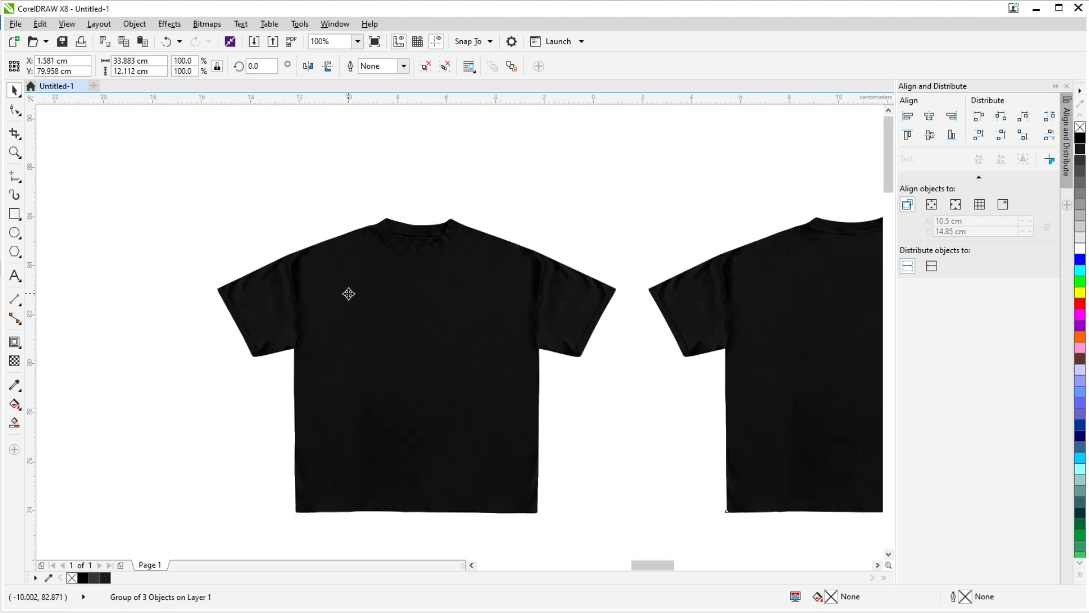
pyautogui.scroll(1, 348, 293)
pyautogui.scroll(-2, 545, 312)
# - Shift the texture group 30 cm up off the near-black silhouette and return it to compare the shirt without textures
pyautogui.press('Escape')
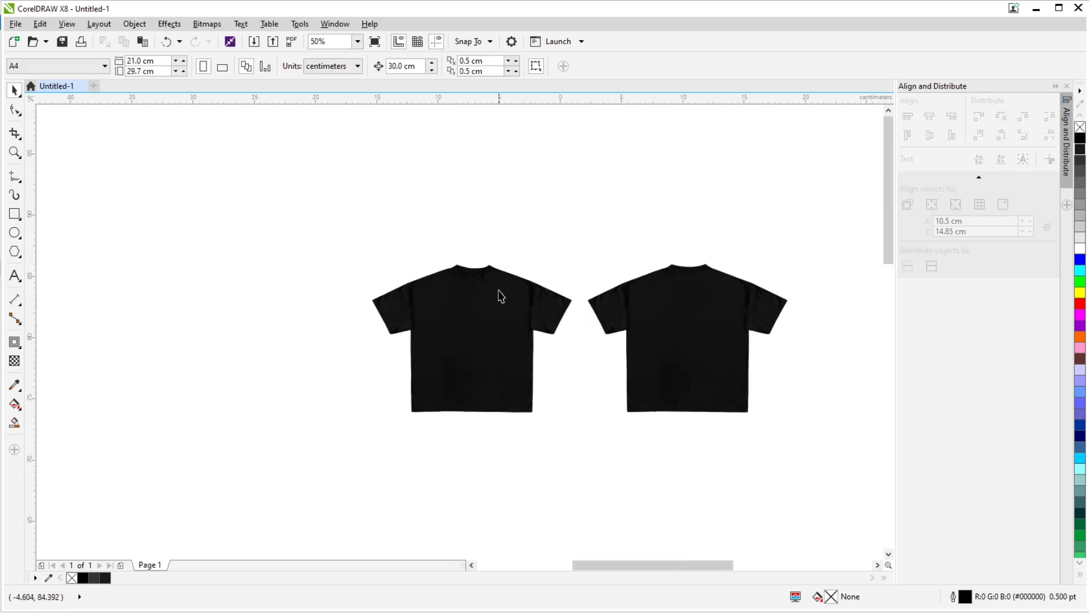
pyautogui.scroll(1, 500, 295)
pyautogui.click(495, 315)
pyautogui.press('Up')
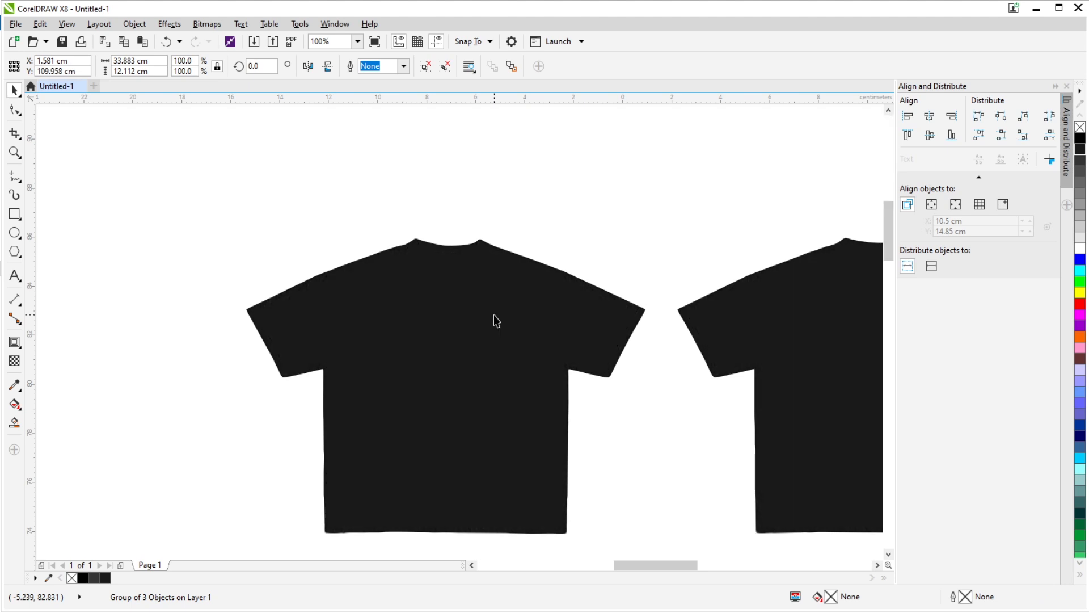
pyautogui.press('Down')
pyautogui.moveTo(528, 289); pyautogui.dragTo(443, 286)
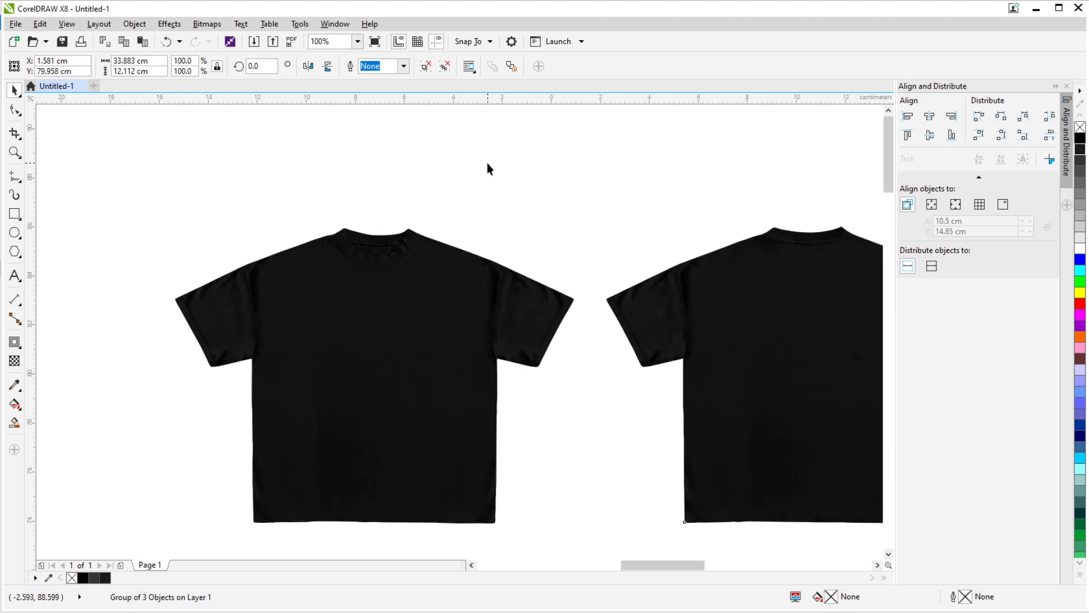
# - Try a light gray #CCCCCC fill and a dark gray #666666 fill on the complete shirt mockup
pyautogui.scroll(-1, 445, 297)
pyautogui.scroll(-1, 446, 301)
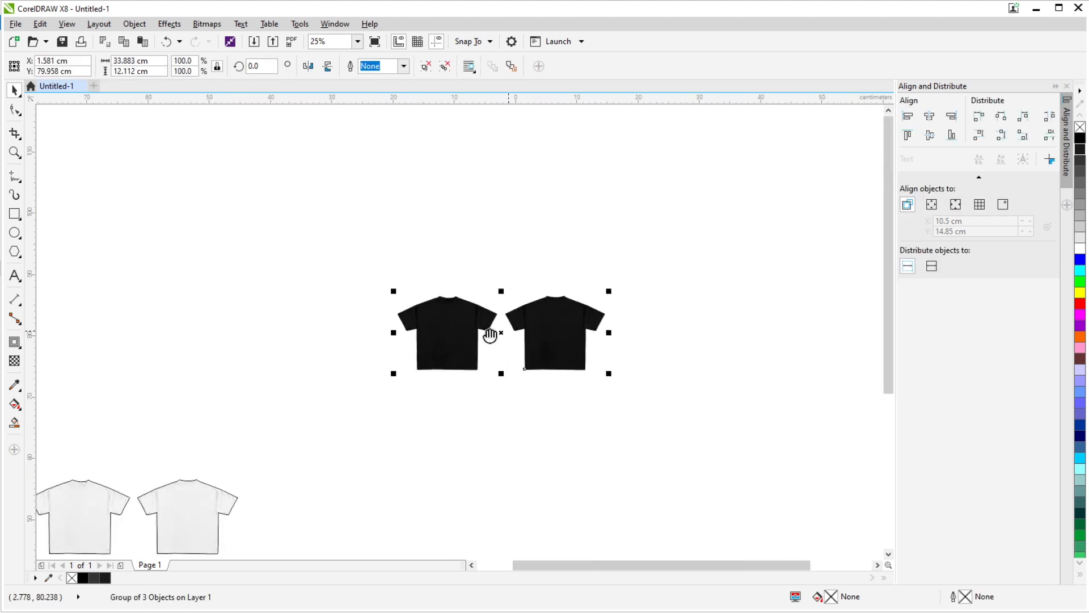
pyautogui.scroll(3, 500, 329)
pyautogui.scroll(-2, 547, 374)
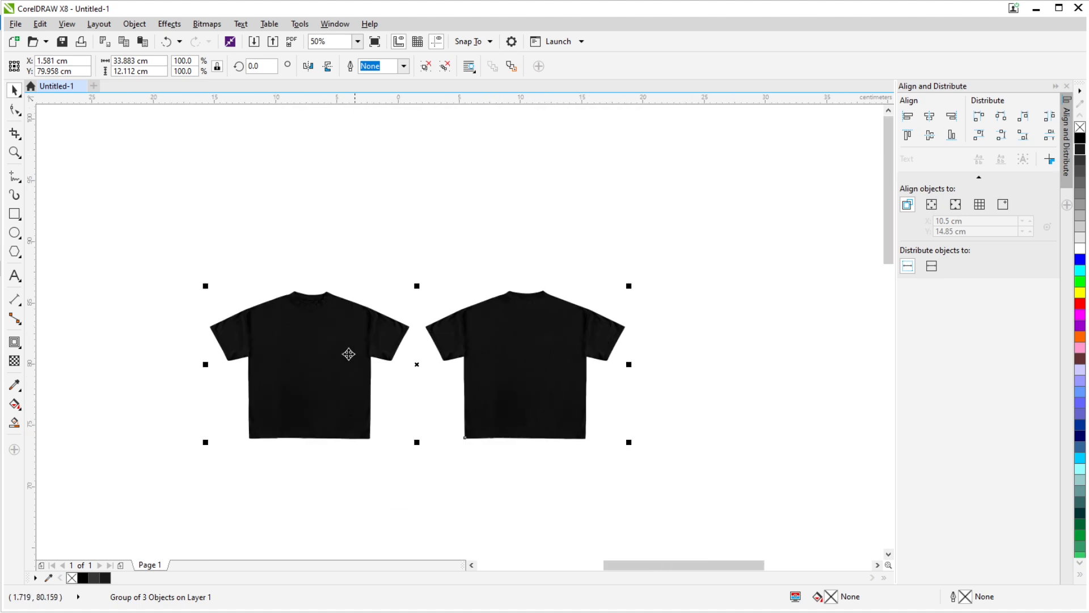
pyautogui.moveTo(161, 241); pyautogui.dragTo(720, 492)
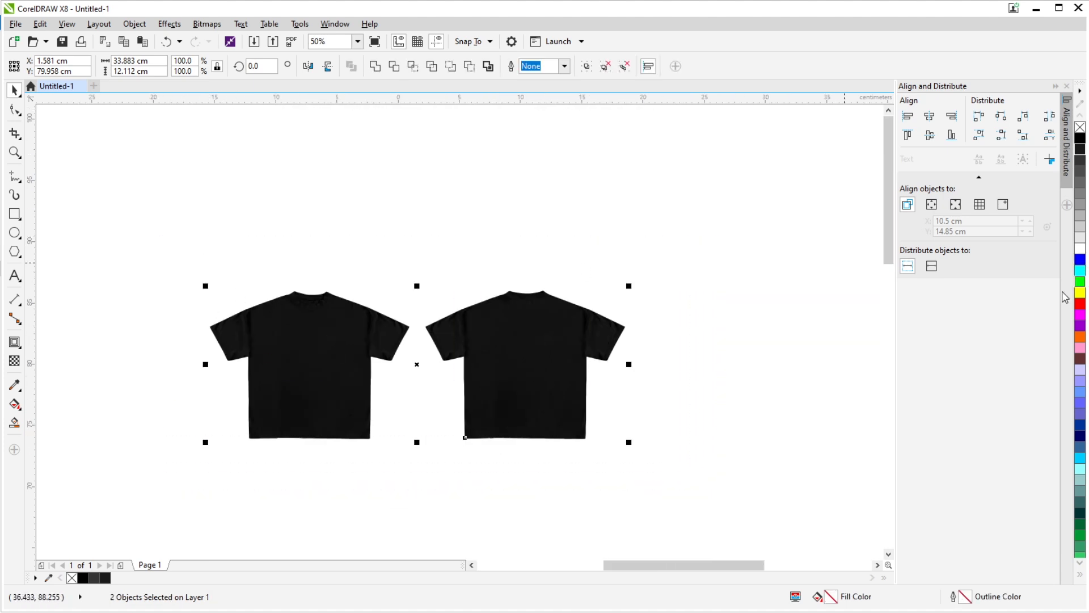
pyautogui.click(1081, 226)
pyautogui.scroll(2, 355, 322)
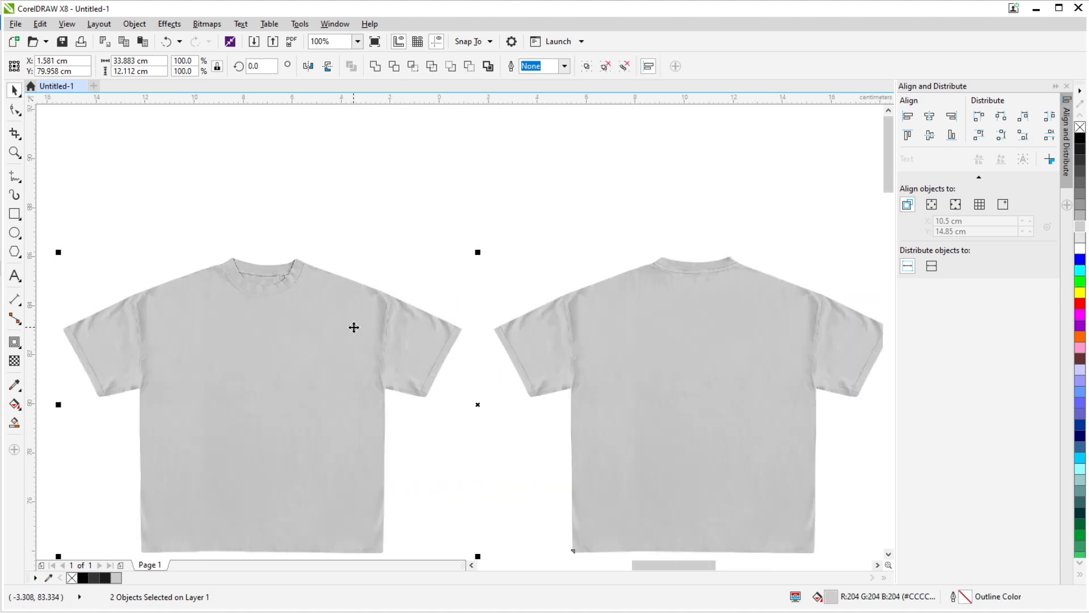
pyautogui.scroll(-2, 354, 322)
pyautogui.click(1083, 183)
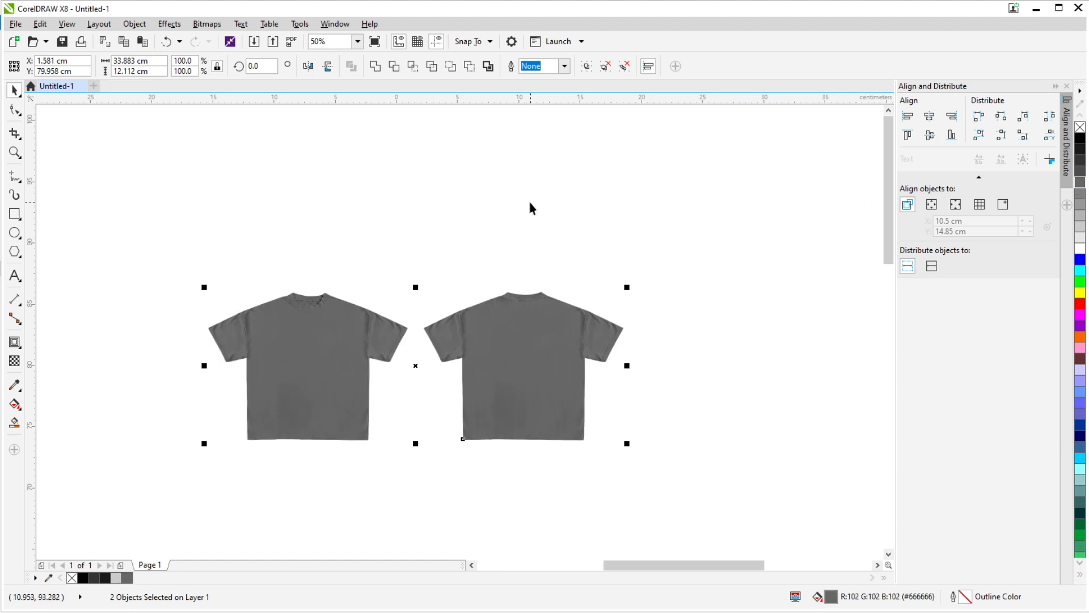
pyautogui.click(529, 203)
# - Recolor the complete front and back shirt mockup dark maroon #663333
pyautogui.moveTo(139, 238); pyautogui.dragTo(682, 496)
pyautogui.click(1081, 359)
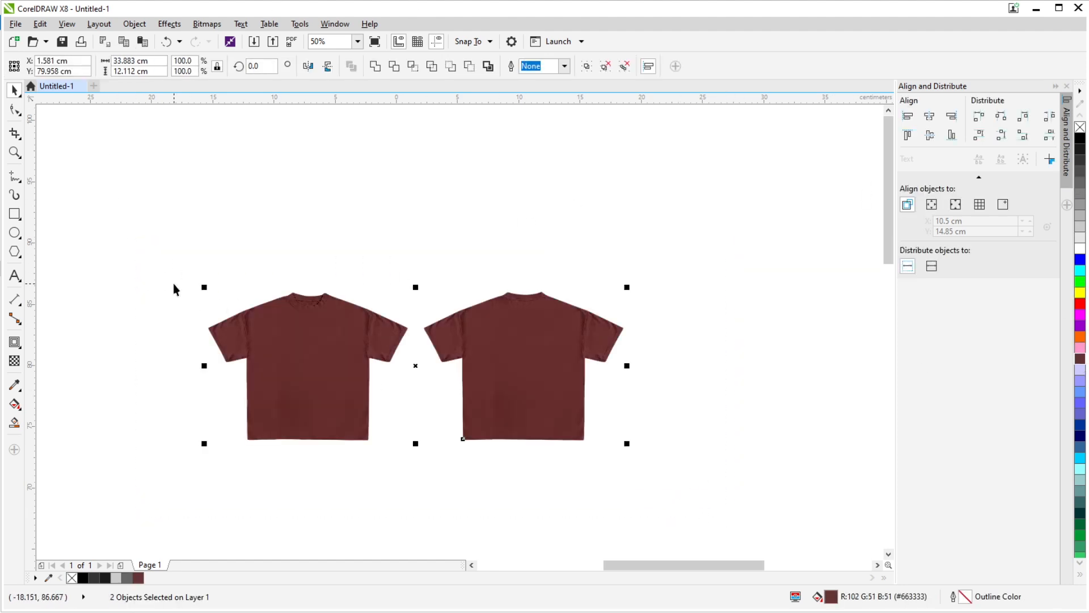
pyautogui.click(128, 236)
# - Move the complete maroon shirt mockup 30 cm down, level with the outlined white shirts
pyautogui.scroll(-4, 495, 274)
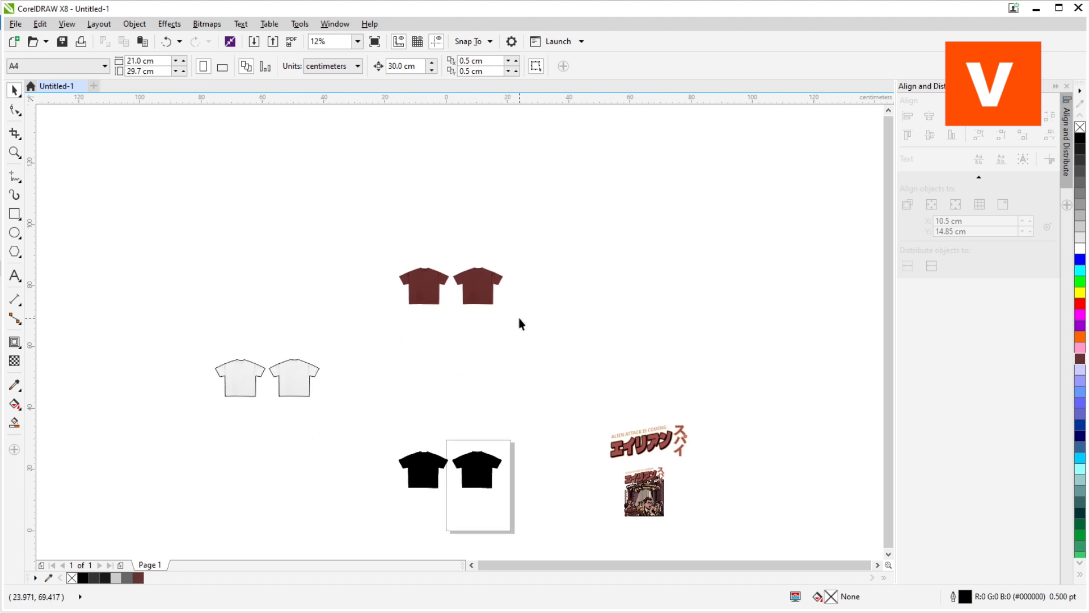
pyautogui.moveTo(358, 222); pyautogui.dragTo(522, 330)
pyautogui.moveTo(493, 281); pyautogui.dragTo(493, 371)
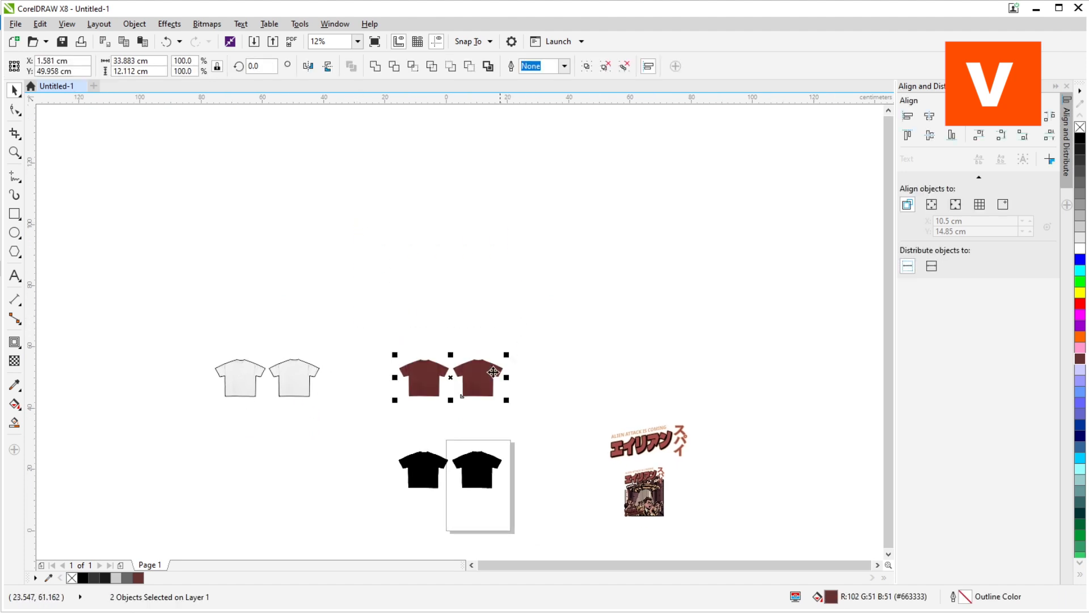
# - Delete the outlined white shirts and move the texture group 30 cm up off the maroon silhouette
pyautogui.scroll(3, 493, 372)
pyautogui.click(685, 362)
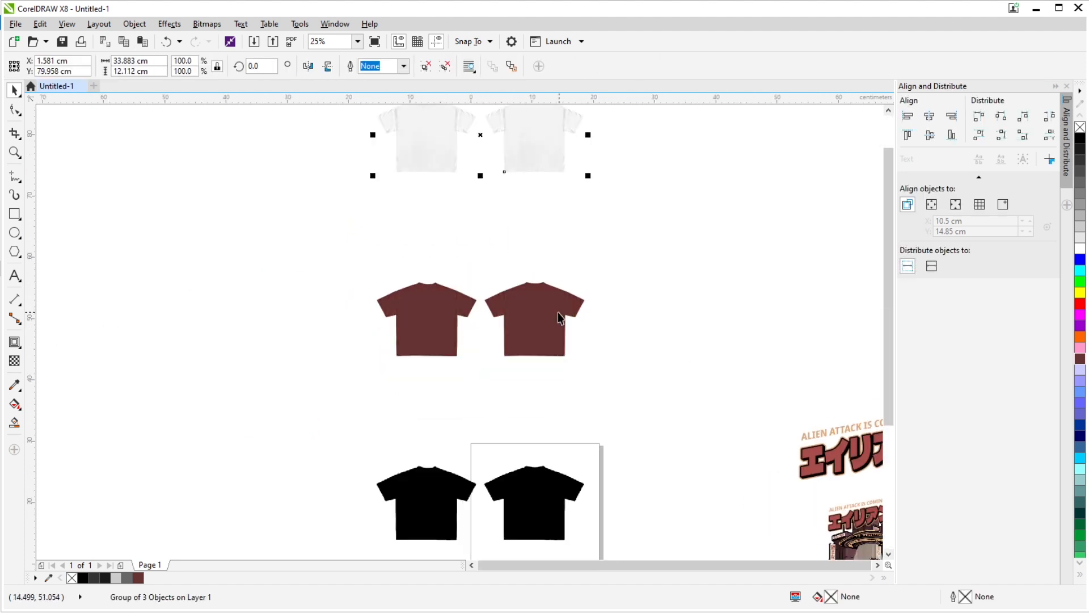
pyautogui.moveTo(548, 207); pyautogui.dragTo(558, 316)
# - Ungroup the three shirt textures and shift individual bitmaps 30 cm left and up, returning each one to the stack
pyautogui.click(427, 66)
pyautogui.click(726, 257)
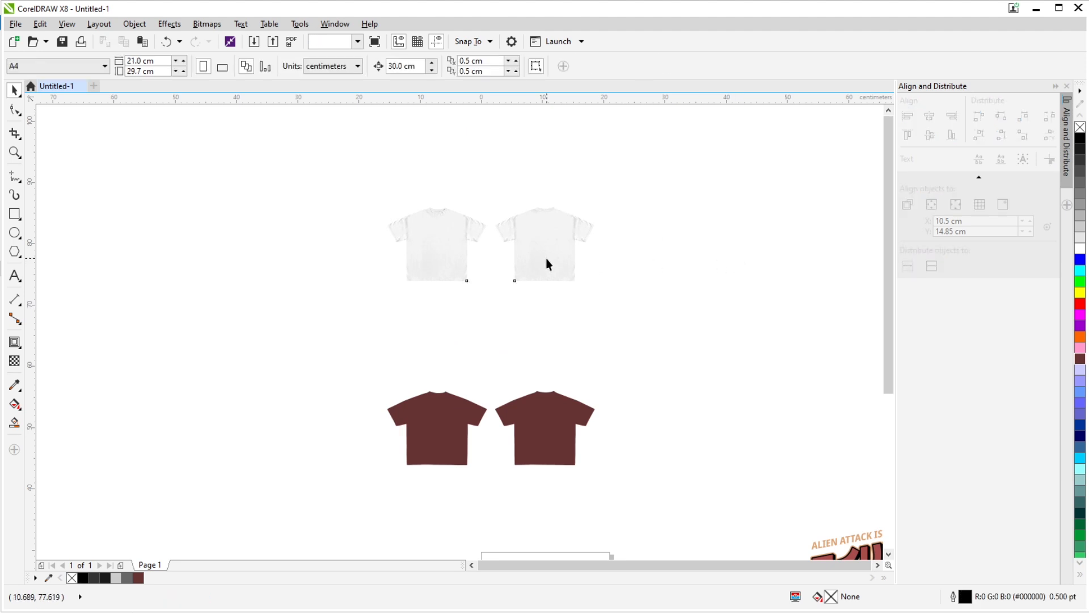
pyautogui.click(548, 265)
pyautogui.click(301, 251)
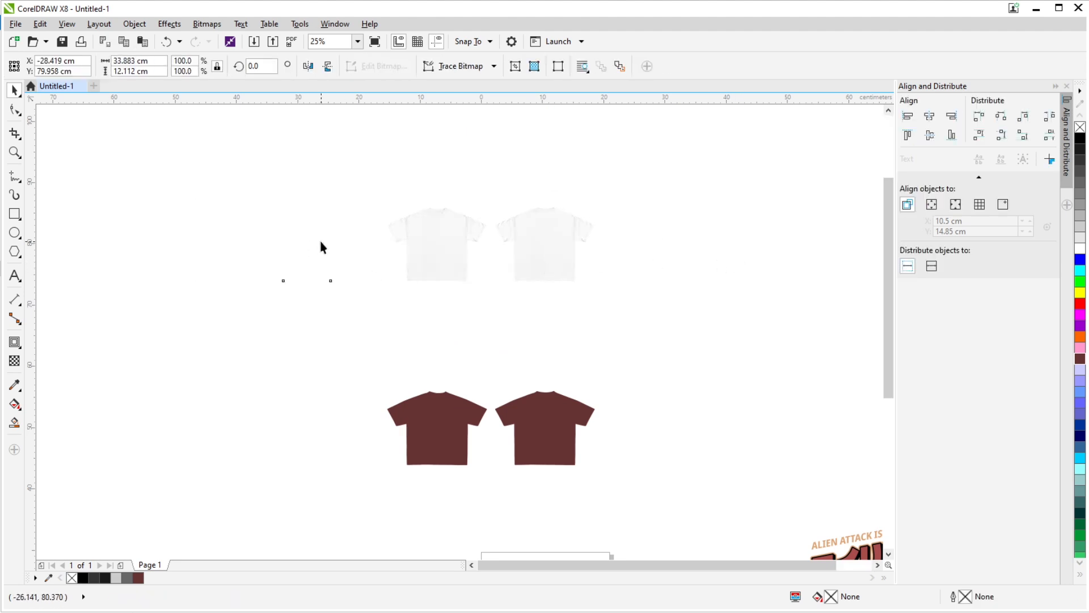
pyautogui.moveTo(478, 179); pyautogui.dragTo(488, 250)
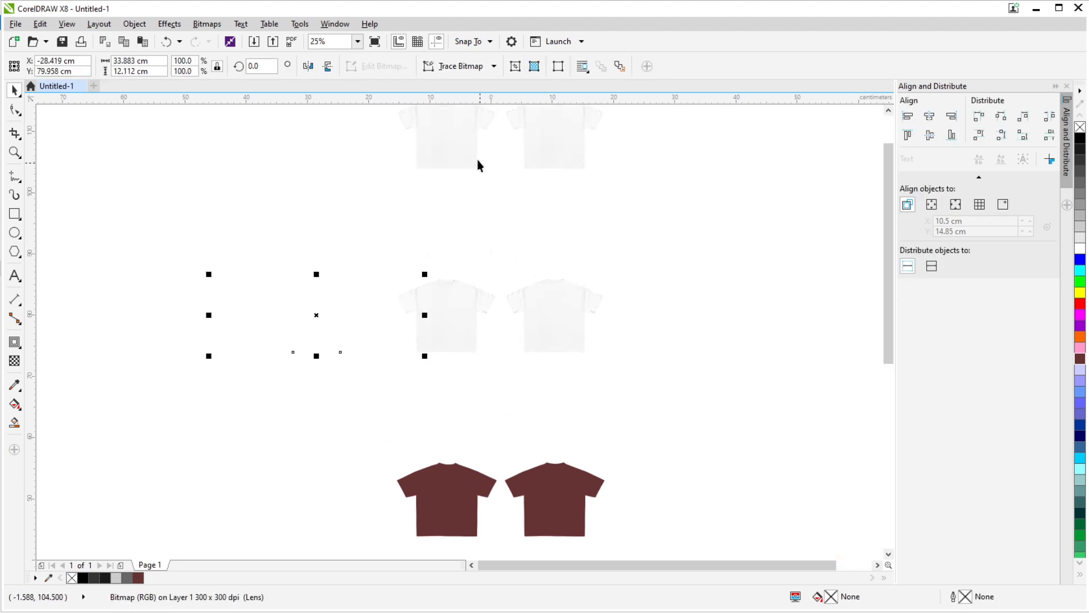
pyautogui.click(477, 159)
pyautogui.press('Down')
pyautogui.click(342, 305)
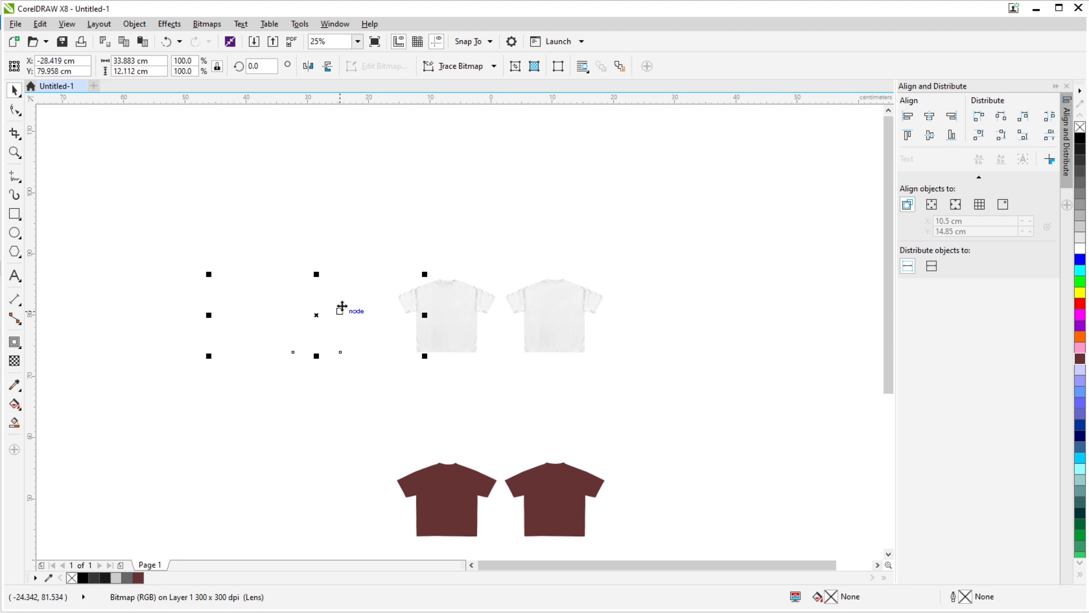
pyautogui.press('Right')
# - Spread the three texture bitmaps apart above the maroon silhouette and undo the extra shift of the middle one
pyautogui.moveTo(455, 304); pyautogui.dragTo(241, 227)
pyautogui.moveTo(536, 318); pyautogui.dragTo(547, 353)
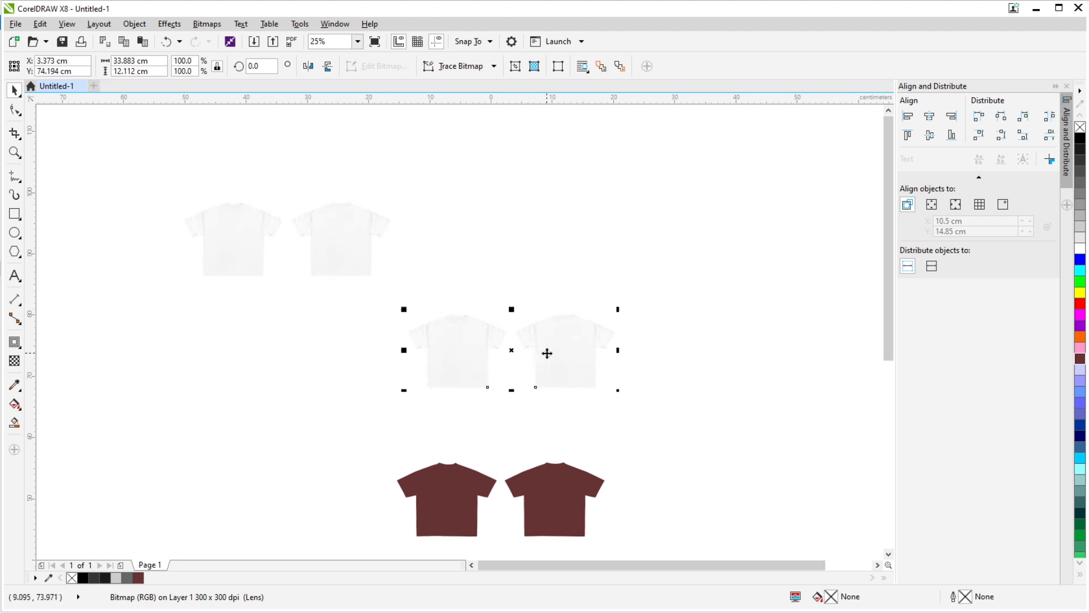
pyautogui.hotkey('ctrl', 'z')
pyautogui.click(734, 326)
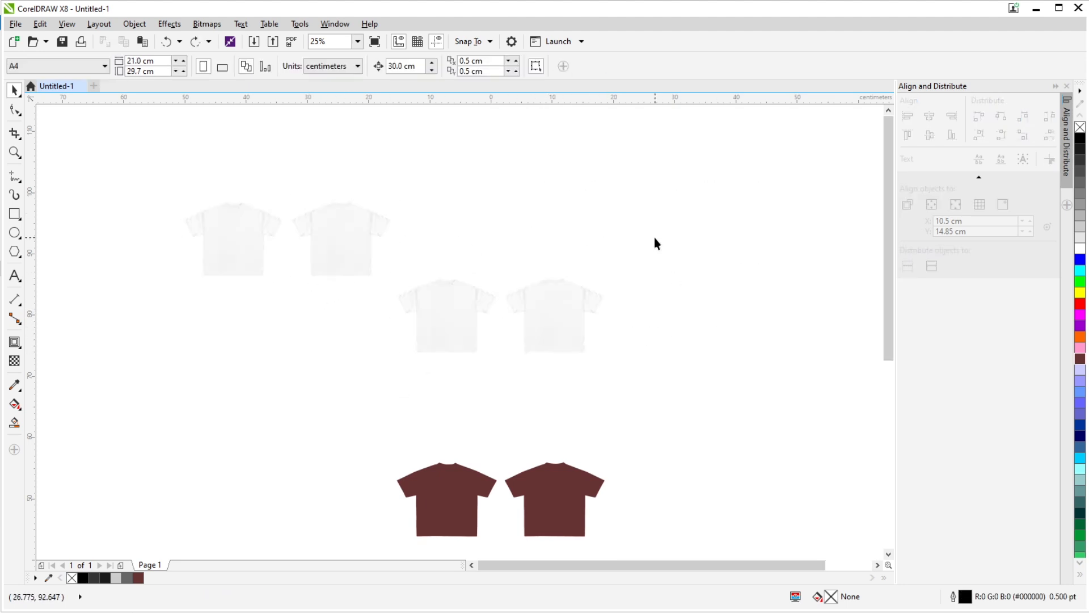
# - Center the three texture bitmaps on each other horizontally and vertically, and group them
pyautogui.moveTo(112, 160); pyautogui.dragTo(866, 399)
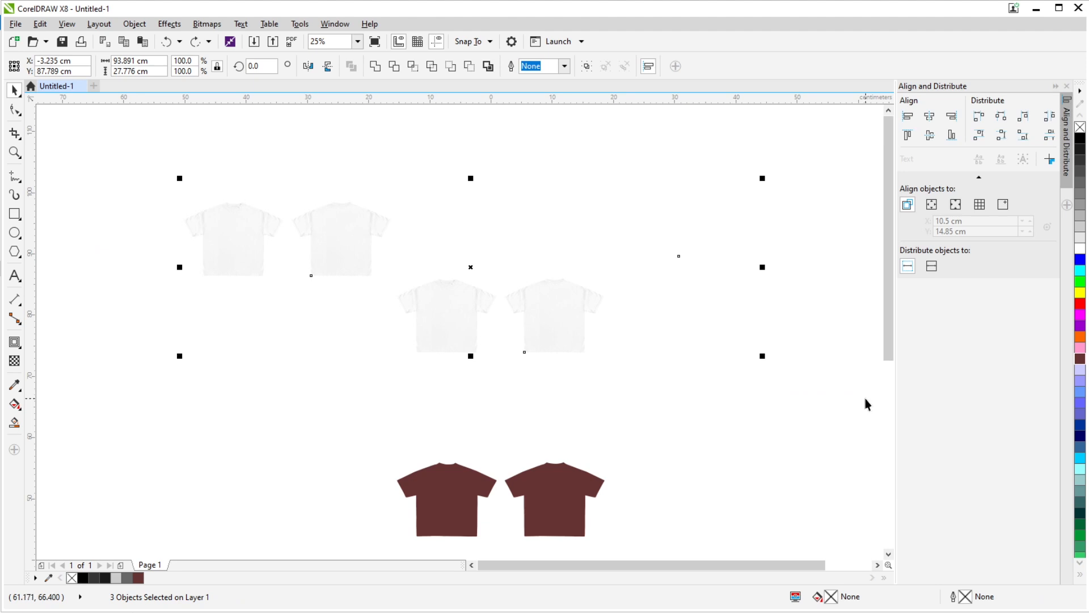
pyautogui.press('c')
pyautogui.press('e')
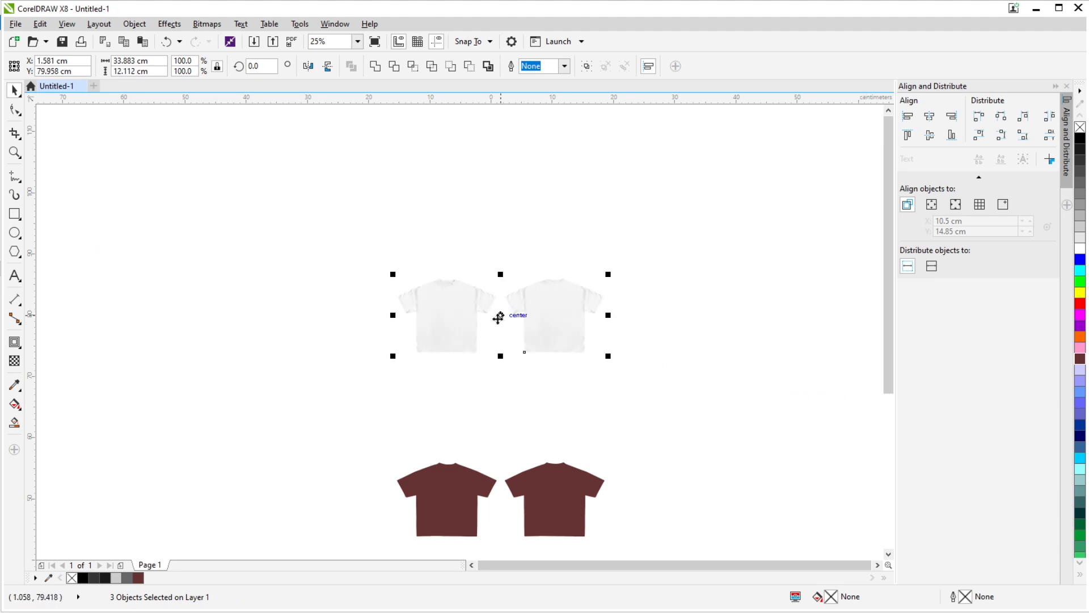
pyautogui.hotkey('ctrl', 'g')
# - Align the texture group vertically with the center of the maroon shirt silhouette so it overlays the shirts
pyautogui.keyDown('shift'); pyautogui.click(462, 498); pyautogui.keyUp('shift')
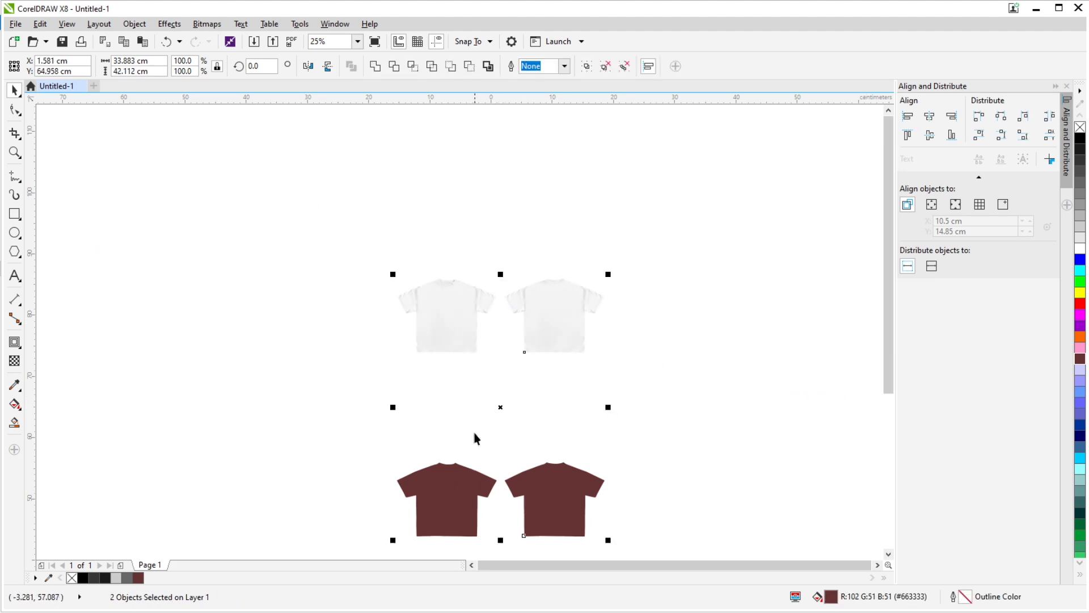
pyautogui.scroll(-1, 462, 397)
pyautogui.press('e')
pyautogui.click(668, 344)
pyautogui.scroll(2, 488, 447)
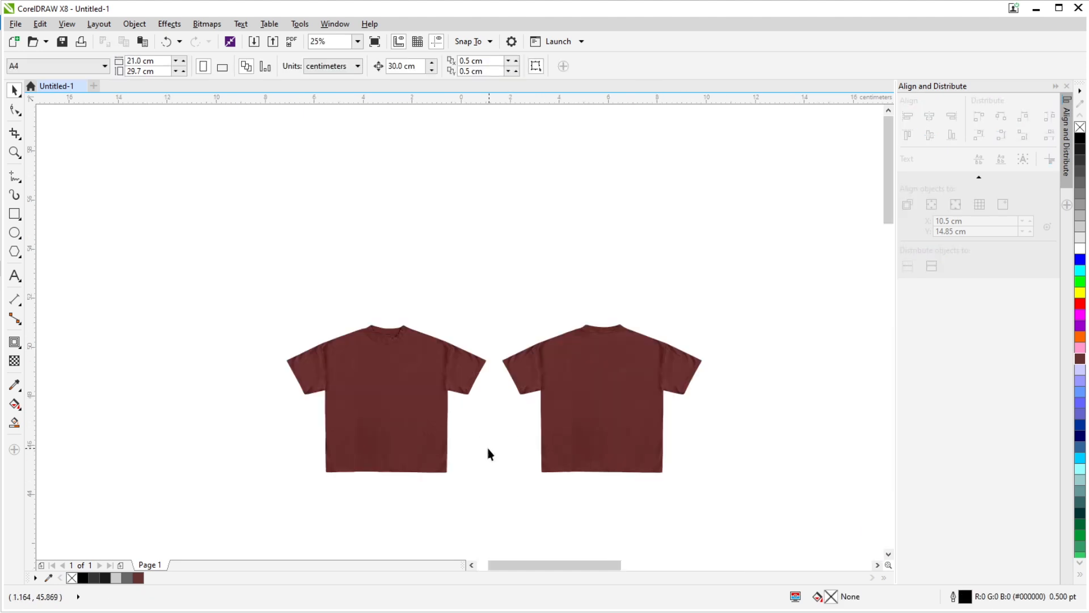
# - Delete the original black T-shirt bitmap lying over the page
pyautogui.scroll(-1, 407, 352)
pyautogui.moveTo(174, 192); pyautogui.dragTo(773, 428)
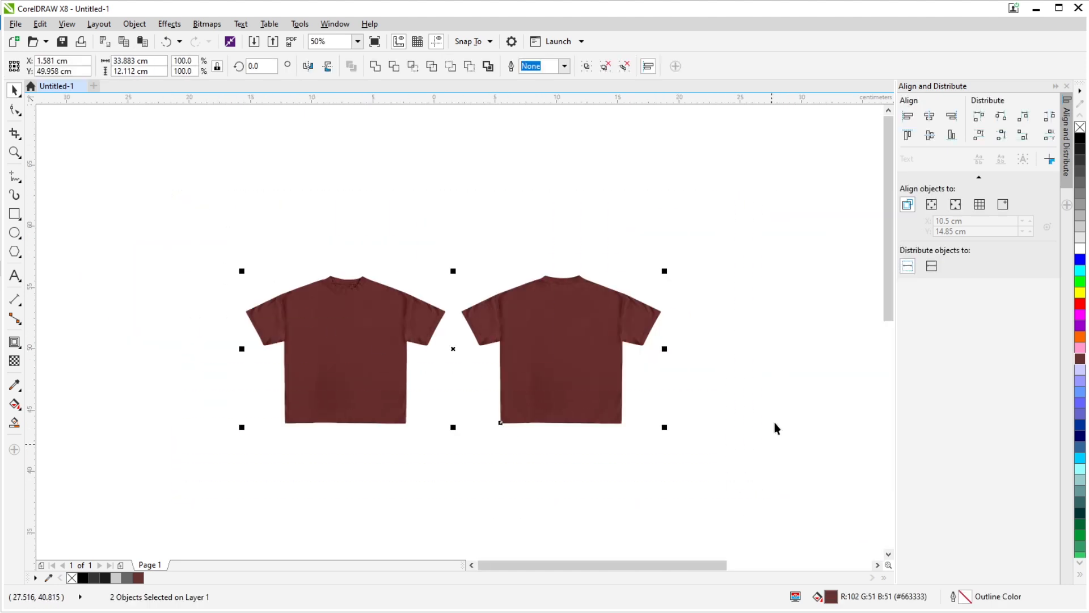
pyautogui.scroll(-1, 525, 290)
pyautogui.click(528, 436)
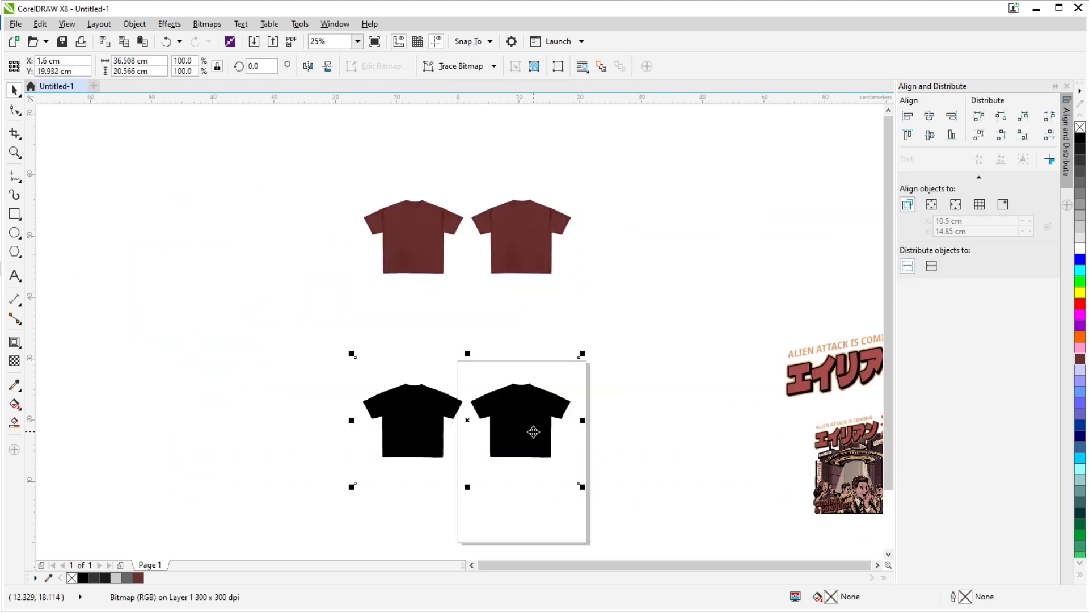
pyautogui.press('Delete')
# - Move the maroon shirt mockup beside the "ALIEN ATTACK IS COMING" artwork and bring both into close view
pyautogui.scroll(-1, 317, 239)
pyautogui.moveTo(275, 178); pyautogui.dragTo(461, 272)
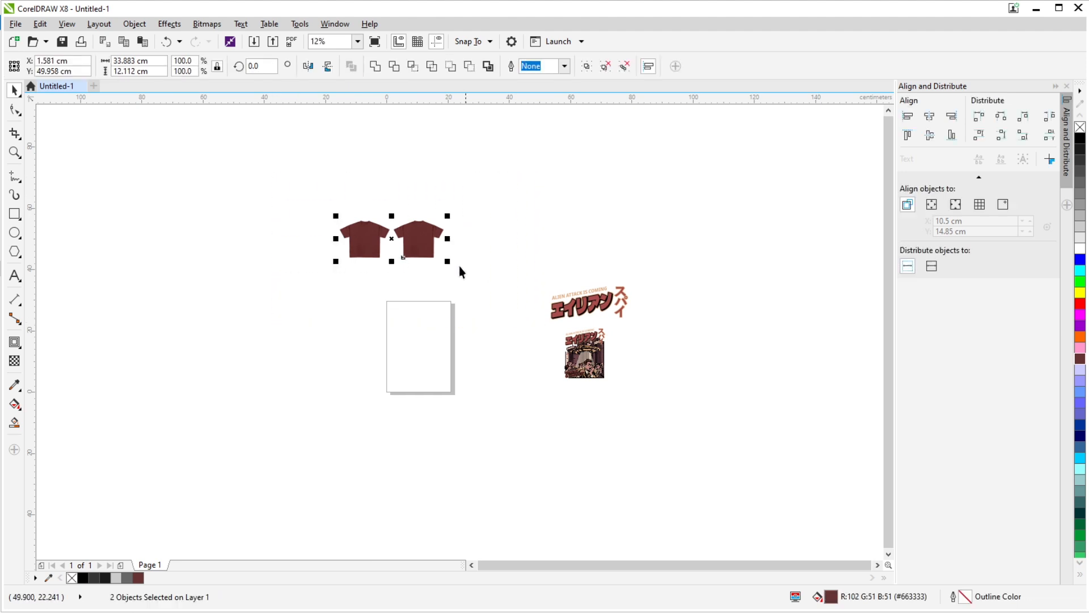
pyautogui.moveTo(414, 237); pyautogui.dragTo(720, 356)
pyautogui.hscroll(2, 850, 454)
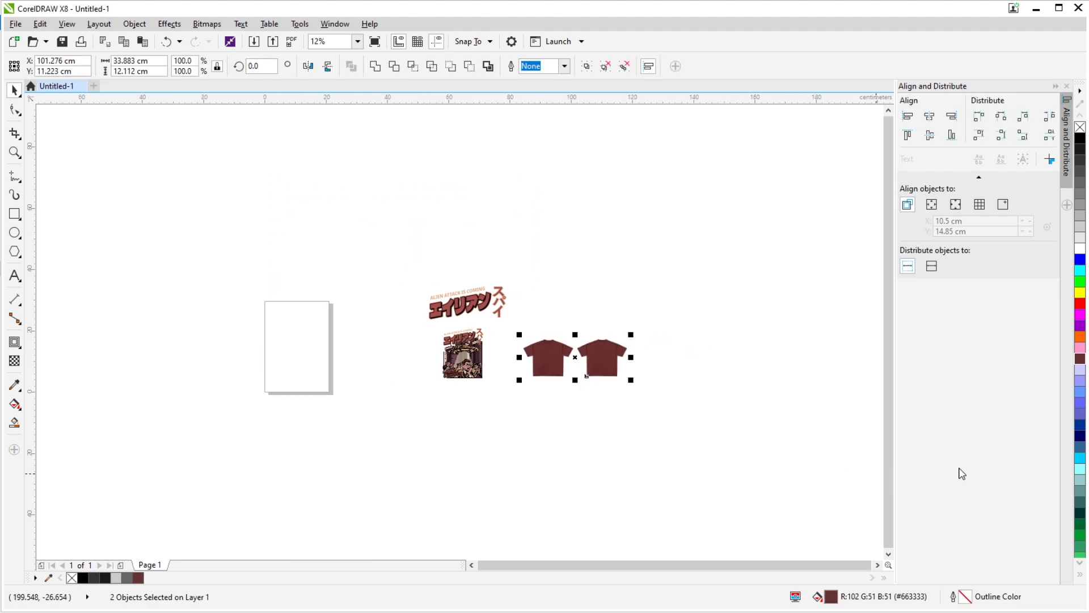
pyautogui.scroll(2, 600, 372)
pyautogui.moveTo(318, 341); pyautogui.dragTo(451, 273)
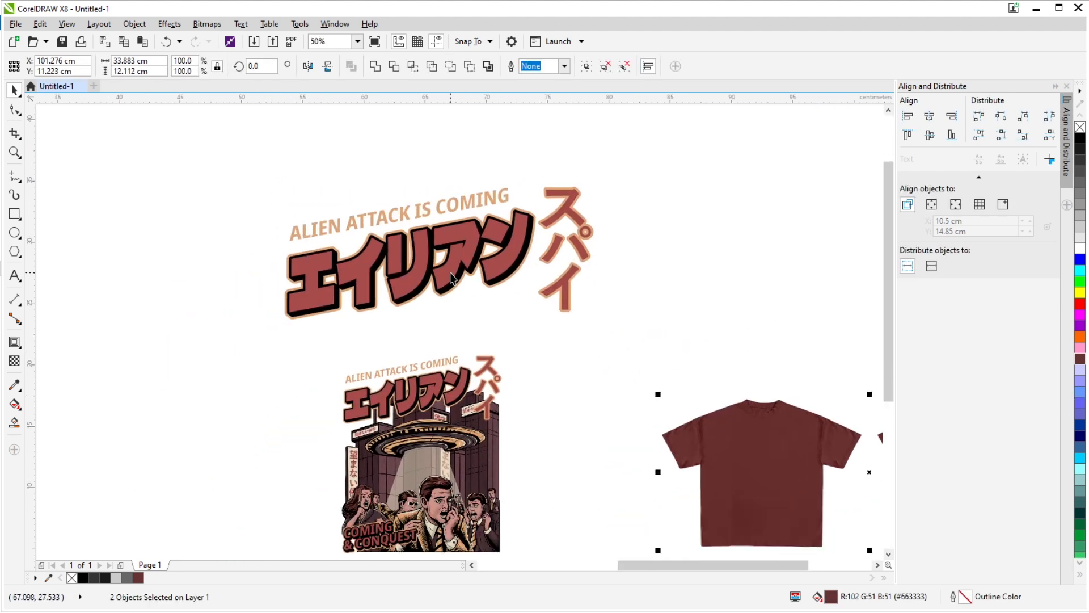
# - Move the maroon front and back shirt mockup closer to the alien-attack poster artwork
pyautogui.scroll(-1, 576, 382)
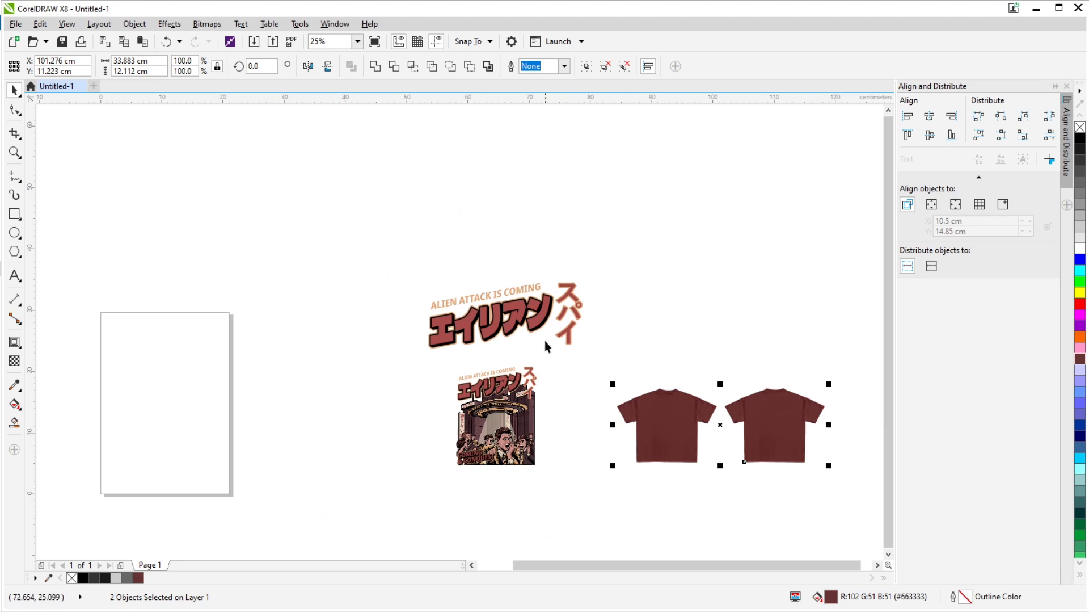
pyautogui.scroll(1, 539, 400)
pyautogui.scroll(2, 522, 355)
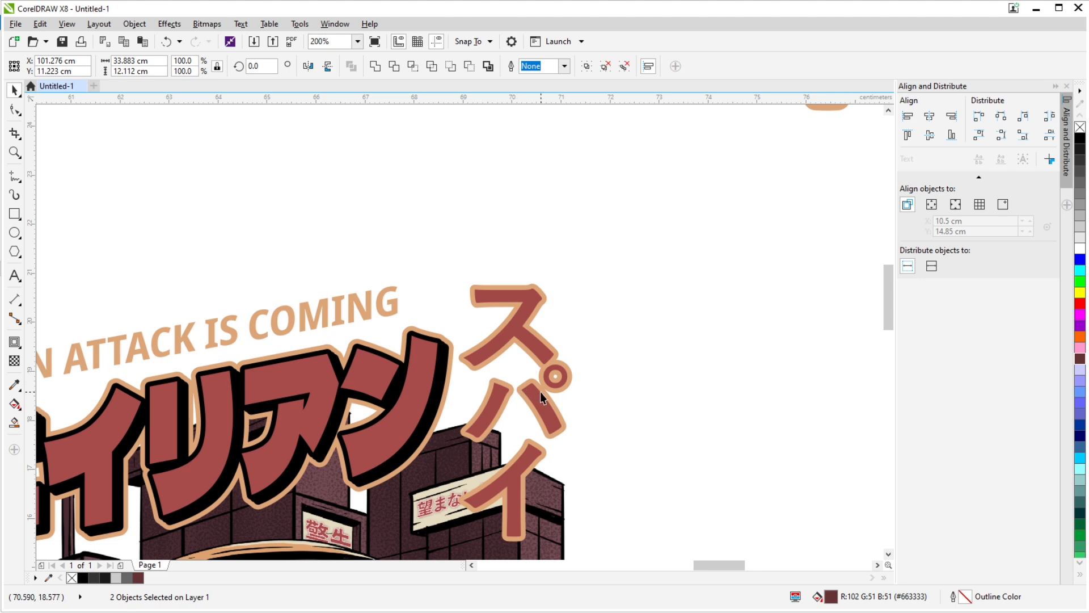
pyautogui.scroll(-3, 540, 392)
pyautogui.moveTo(597, 434); pyautogui.dragTo(505, 418)
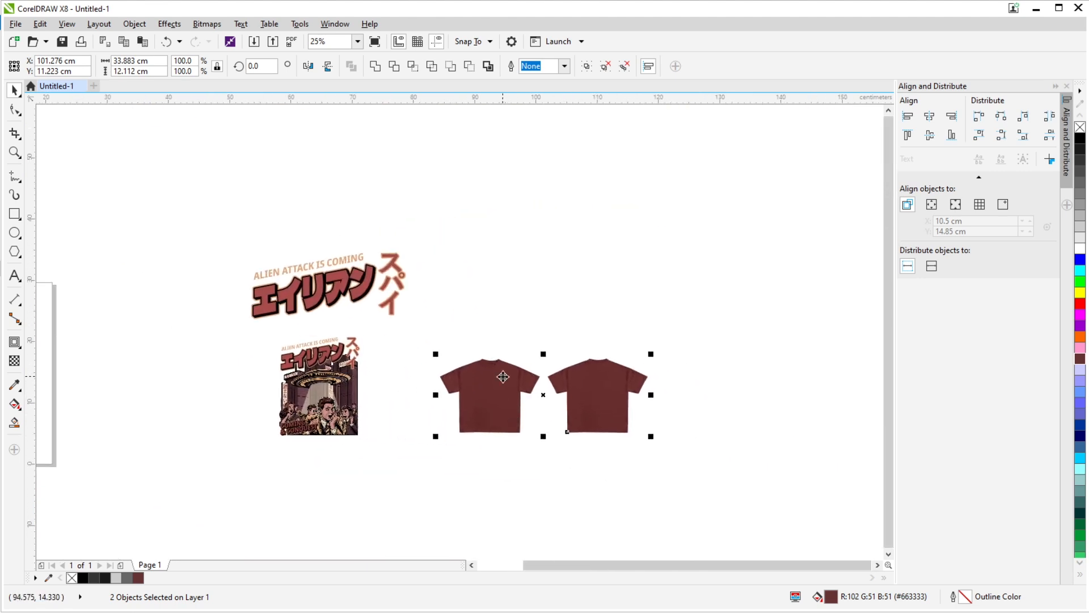
pyautogui.moveTo(503, 377); pyautogui.dragTo(470, 374)
pyautogui.click(543, 314)
# - Place the "ALIEN ATTACK IS COMING" title group above the front shirt, scaled down to about 14.3 cm wide
pyautogui.click(356, 262)
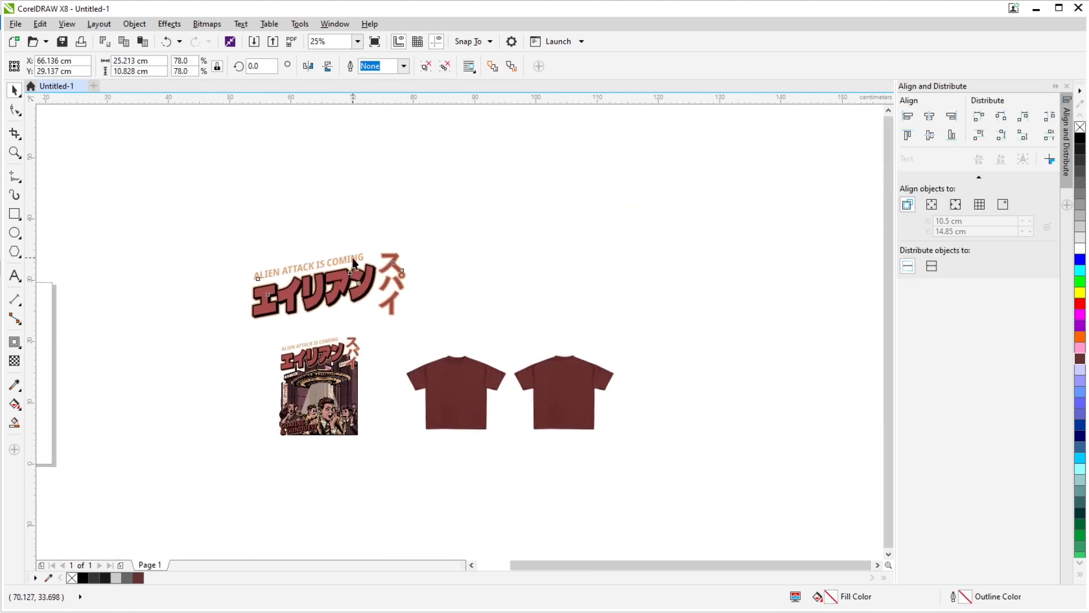
pyautogui.moveTo(363, 281); pyautogui.dragTo(507, 264)
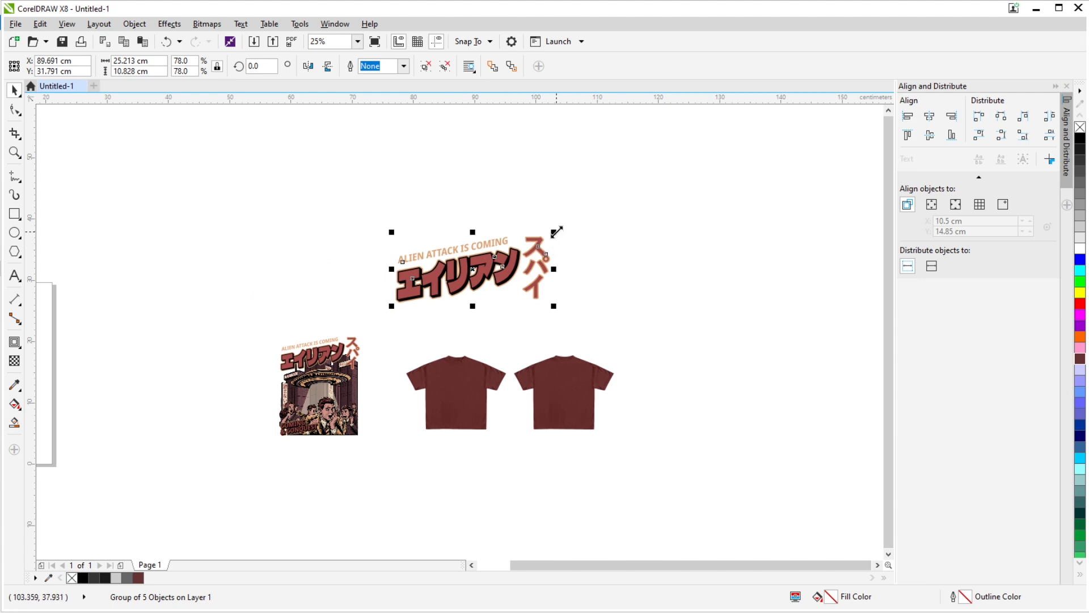
pyautogui.moveTo(556, 231); pyautogui.dragTo(484, 264)
pyautogui.scroll(2, 470, 278)
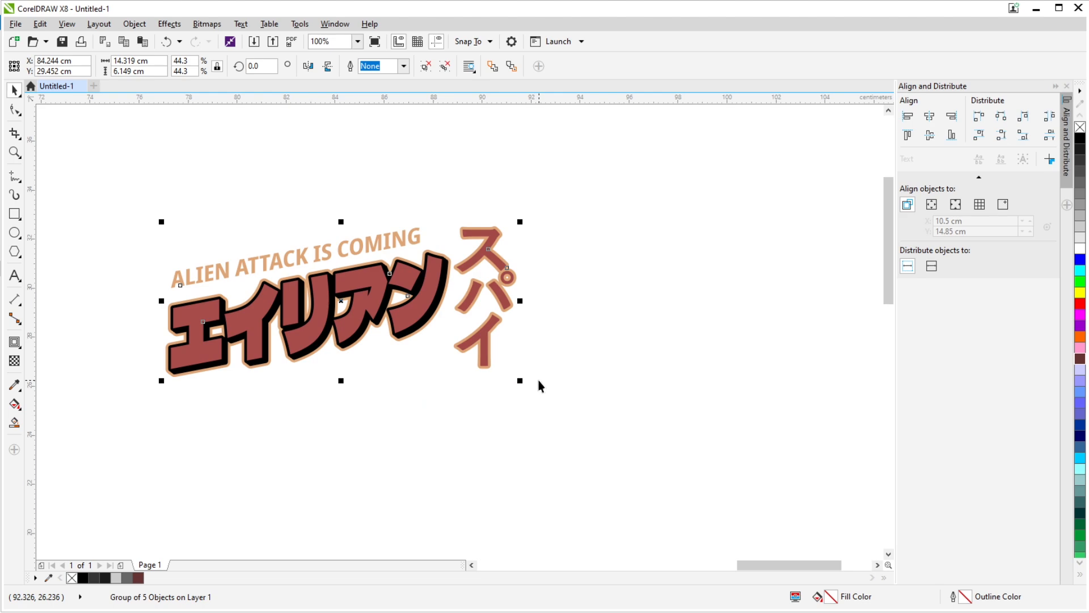
pyautogui.click(560, 215)
pyautogui.moveTo(418, 285); pyautogui.dragTo(464, 380)
pyautogui.scroll(-2, 464, 380)
pyautogui.scroll(1, 427, 306)
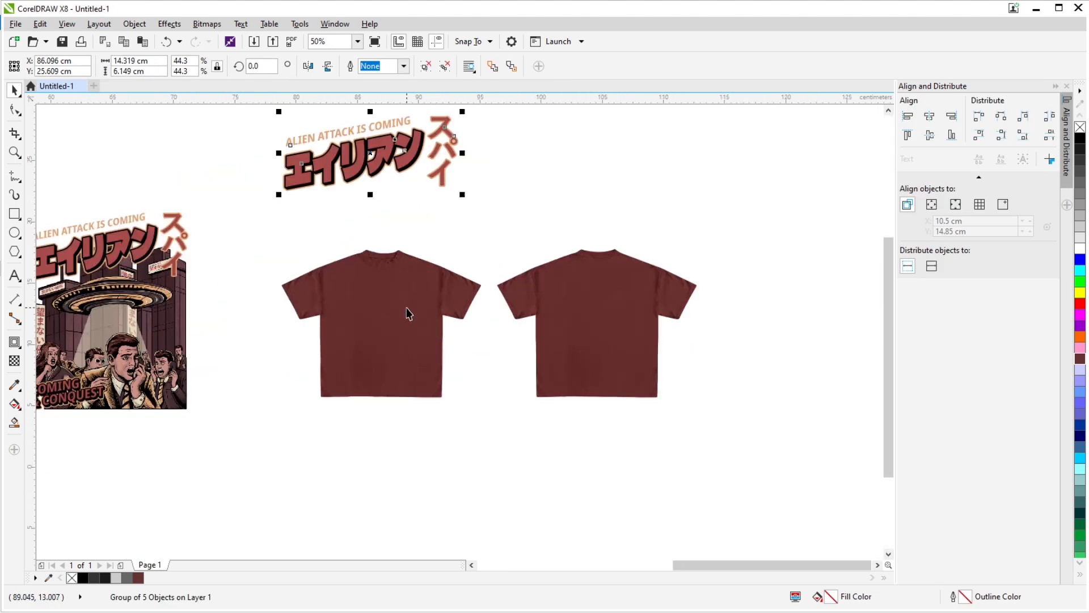
# - Recolor both shirt silhouettes to dark grey #1A1A1A
pyautogui.moveTo(273, 247); pyautogui.dragTo(814, 445)
pyautogui.click(1080, 149)
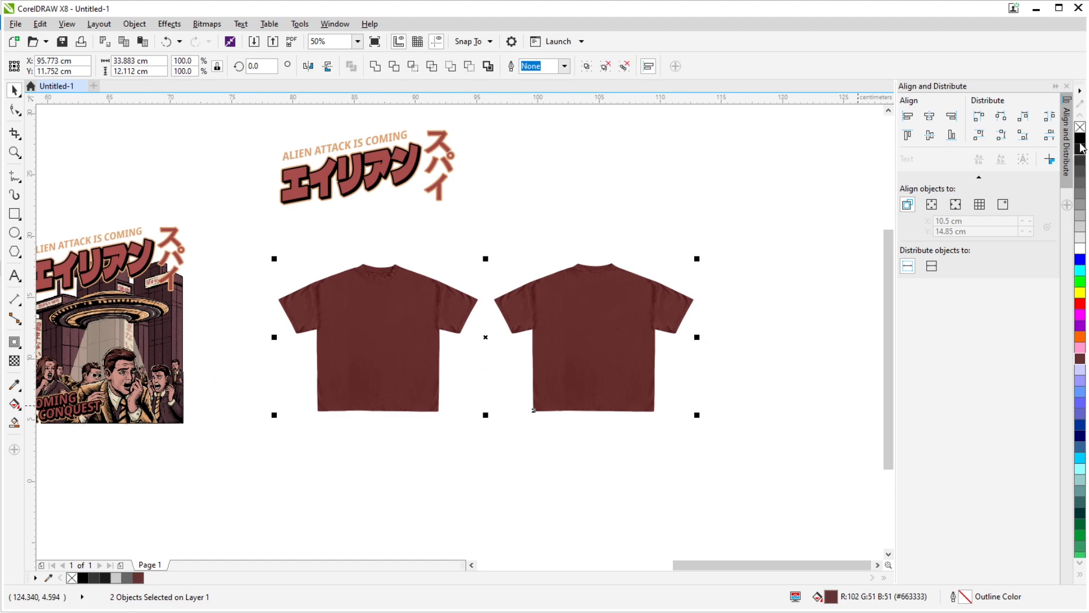
pyautogui.moveTo(411, 205); pyautogui.dragTo(445, 253)
# - Move the title group onto the front shirt's chest and shrink it to about 3.8 cm wide
pyautogui.moveTo(476, 190); pyautogui.dragTo(535, 337)
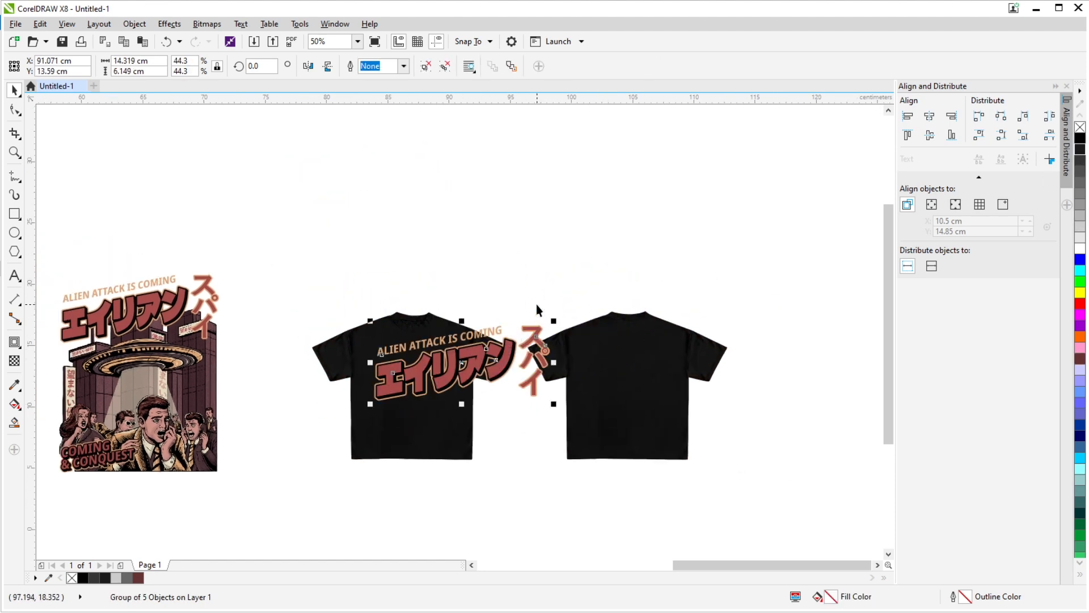
pyautogui.scroll(1, 540, 328)
pyautogui.moveTo(566, 333); pyautogui.dragTo(360, 394)
# - Ungroup the chest title and group the two pieces of its vertical lettering スパイ
pyautogui.click(511, 66)
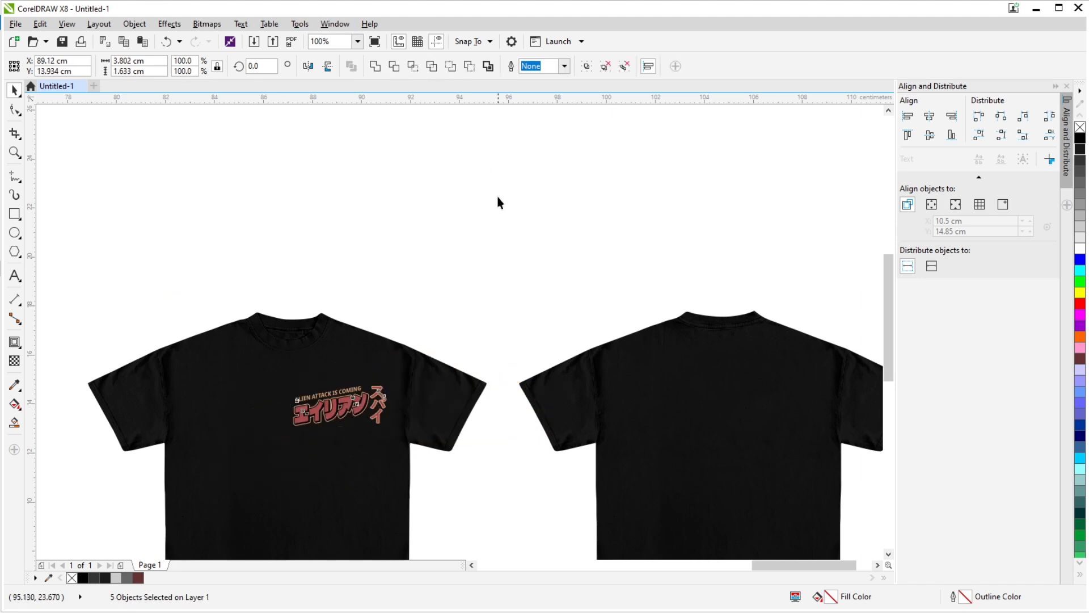
pyautogui.moveTo(496, 236); pyautogui.dragTo(366, 475)
pyautogui.hotkey('ctrl', 'g')
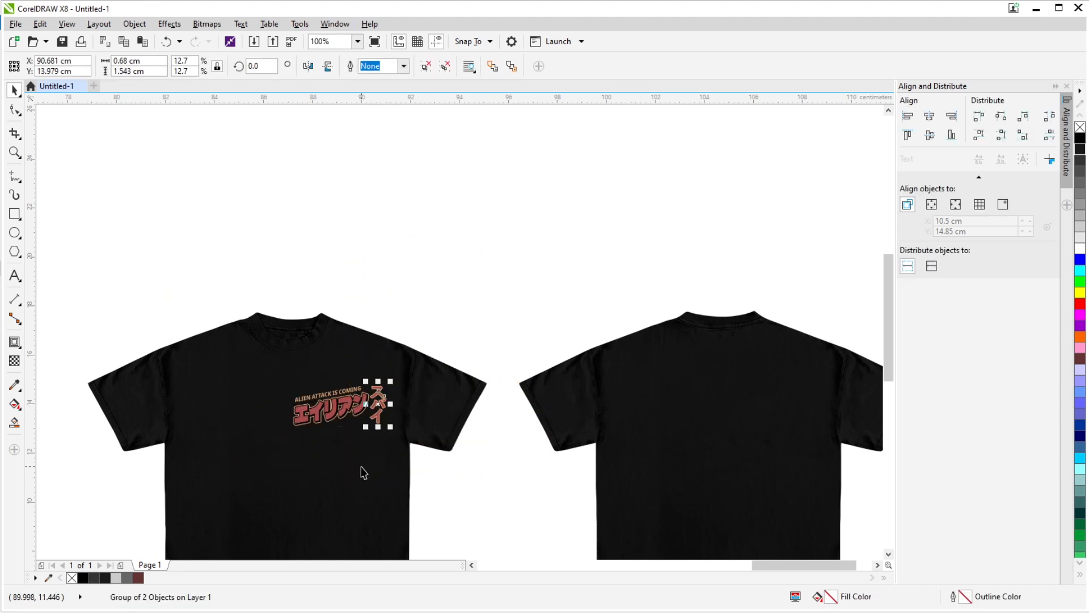
# - Separate the main title from the vertical lettering by moving it above the front shirt's shoulder
pyautogui.moveTo(214, 260); pyautogui.dragTo(377, 470)
pyautogui.moveTo(329, 411); pyautogui.dragTo(368, 307)
pyautogui.click(384, 406)
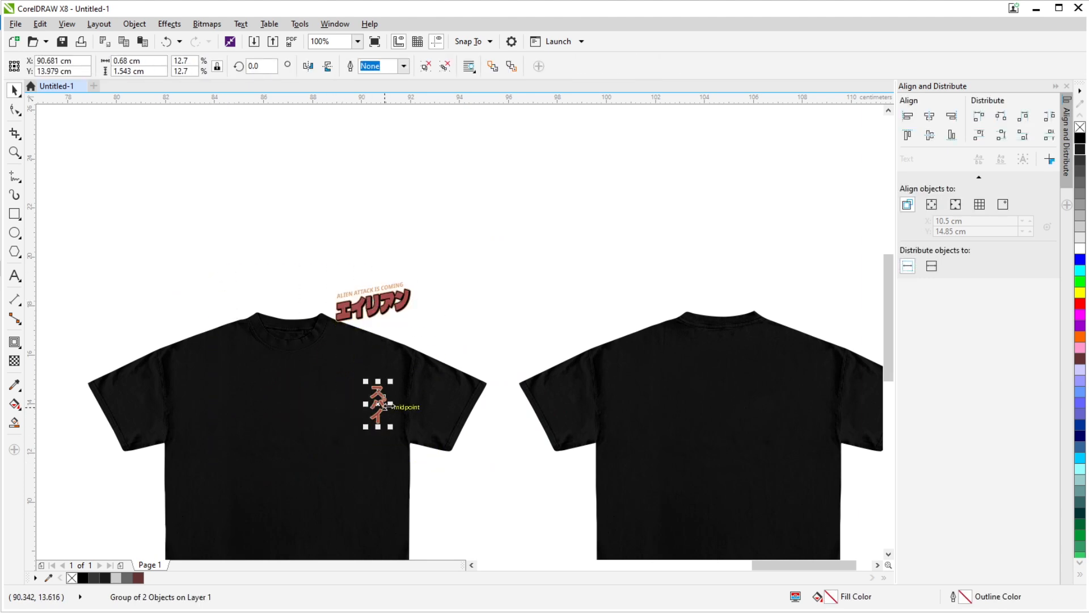
pyautogui.moveTo(352, 397); pyautogui.dragTo(350, 401)
pyautogui.click(443, 330)
pyautogui.scroll(-1, 444, 330)
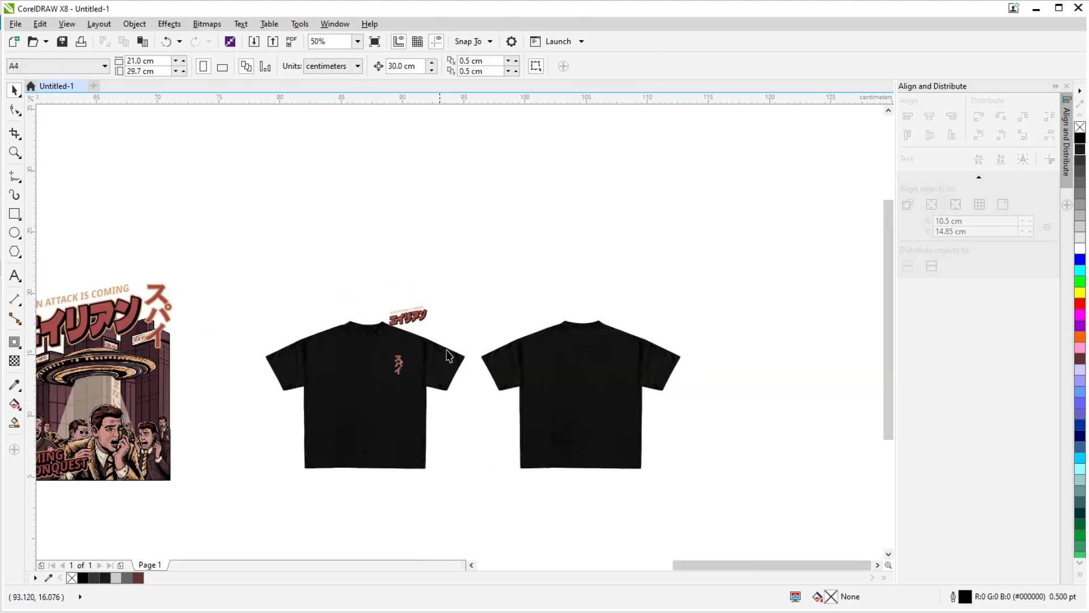
# - Move the vertical lettering off the shirt and place the main title on the chest at about 1.8 cm wide
pyautogui.moveTo(494, 350); pyautogui.dragTo(480, 377)
pyautogui.scroll(1, 493, 310)
pyautogui.moveTo(522, 345)
pyautogui.mouseDown()
pyautogui.moveTo(492, 361)
pyautogui.moveTo(550, 348)
pyautogui.moveTo(501, 343)
pyautogui.mouseUp()
pyautogui.scroll(2, 471, 374)
pyautogui.scroll(-2, 558, 353)
pyautogui.scroll(1, 560, 353)
pyautogui.scroll(-1, 481, 356)
pyautogui.scroll(1, 519, 339)
pyautogui.scroll(-2, 501, 344)
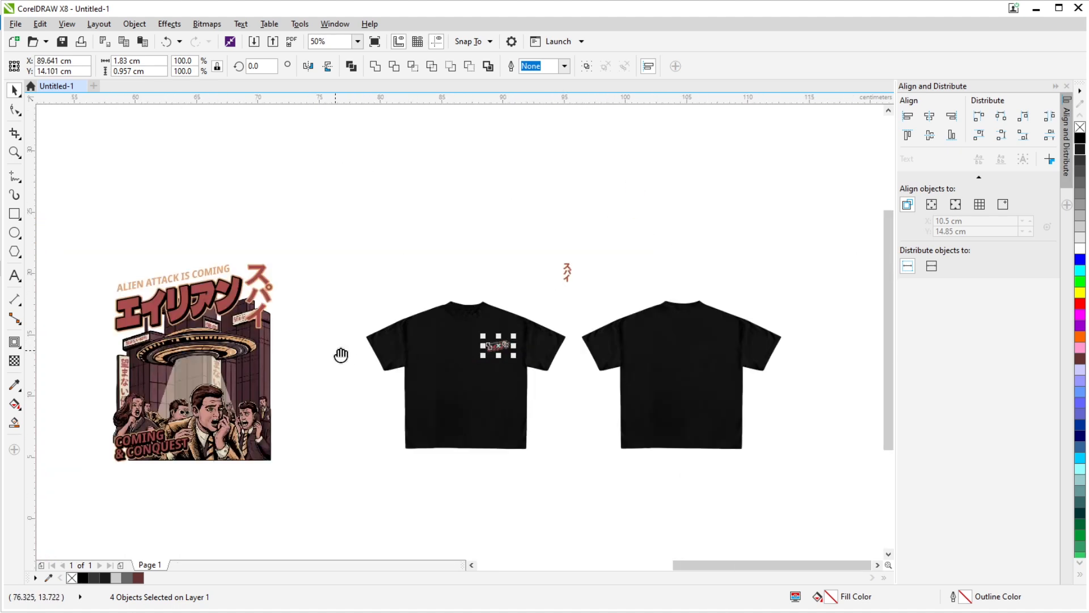
# - Move the full alien-attack poster artwork over to the back shirt
pyautogui.moveTo(340, 356); pyautogui.dragTo(471, 308)
pyautogui.moveTo(207, 169); pyautogui.dragTo(480, 481)
pyautogui.moveTo(334, 329); pyautogui.dragTo(317, 374)
pyautogui.scroll(-1, 322, 354)
pyautogui.moveTo(311, 358); pyautogui.dragTo(618, 306)
pyautogui.scroll(2, 599, 344)
# - Scale the poster artwork down to about 6.7 cm wide and position it on the middle of the back shirt
pyautogui.moveTo(601, 406); pyautogui.dragTo(472, 460)
pyautogui.moveTo(503, 434); pyautogui.dragTo(528, 379)
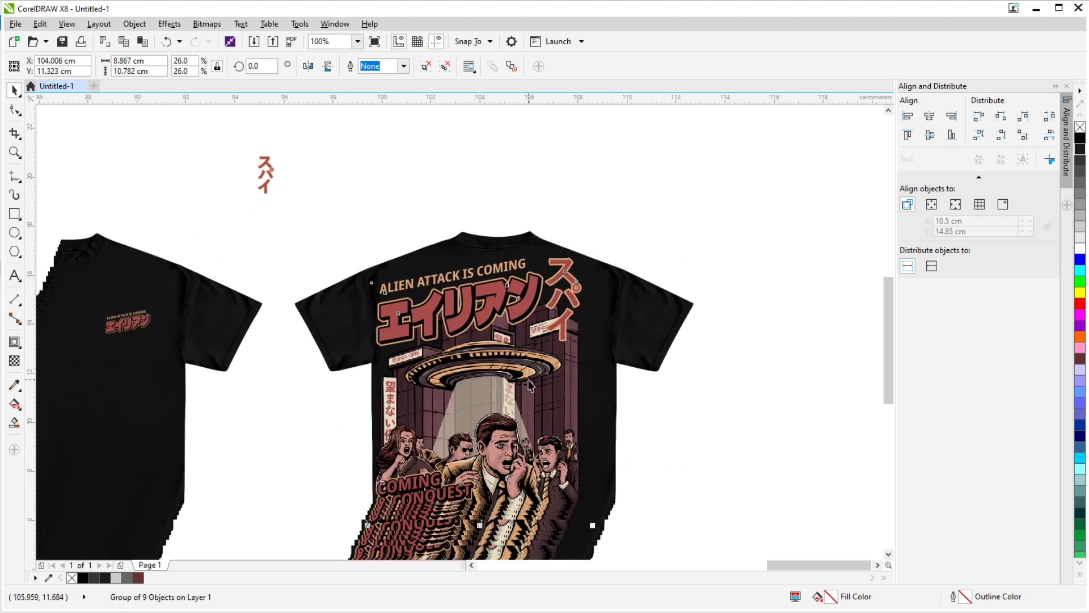
pyautogui.moveTo(597, 254); pyautogui.dragTo(570, 284)
pyautogui.moveTo(515, 359); pyautogui.dragTo(549, 362)
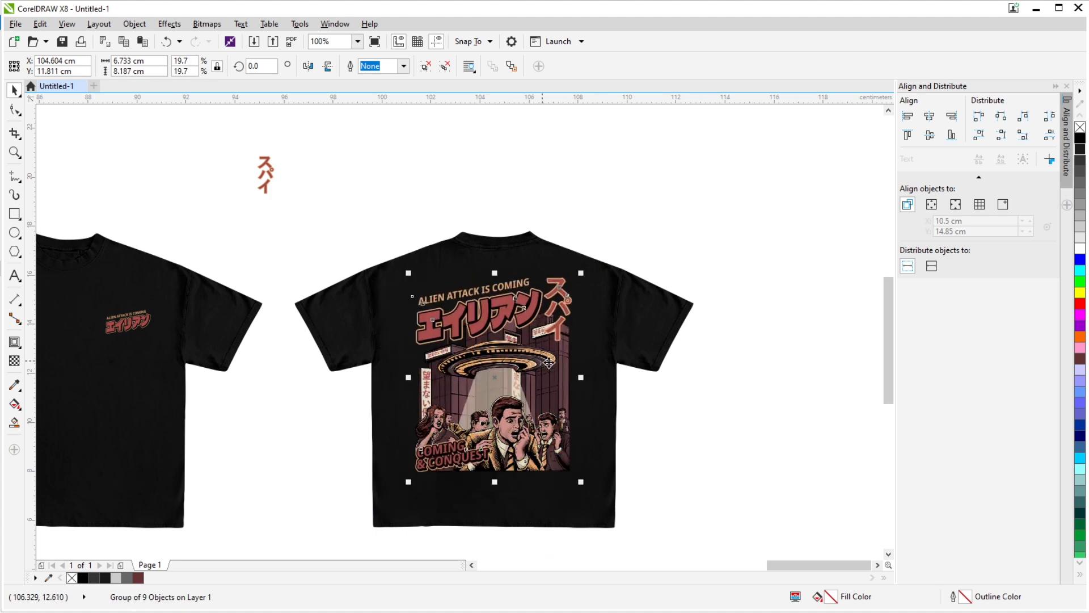
# - Examine the fabric texture over the back print's lettering and the shirts in close-up
pyautogui.scroll(-2, 637, 359)
pyautogui.scroll(1, 620, 376)
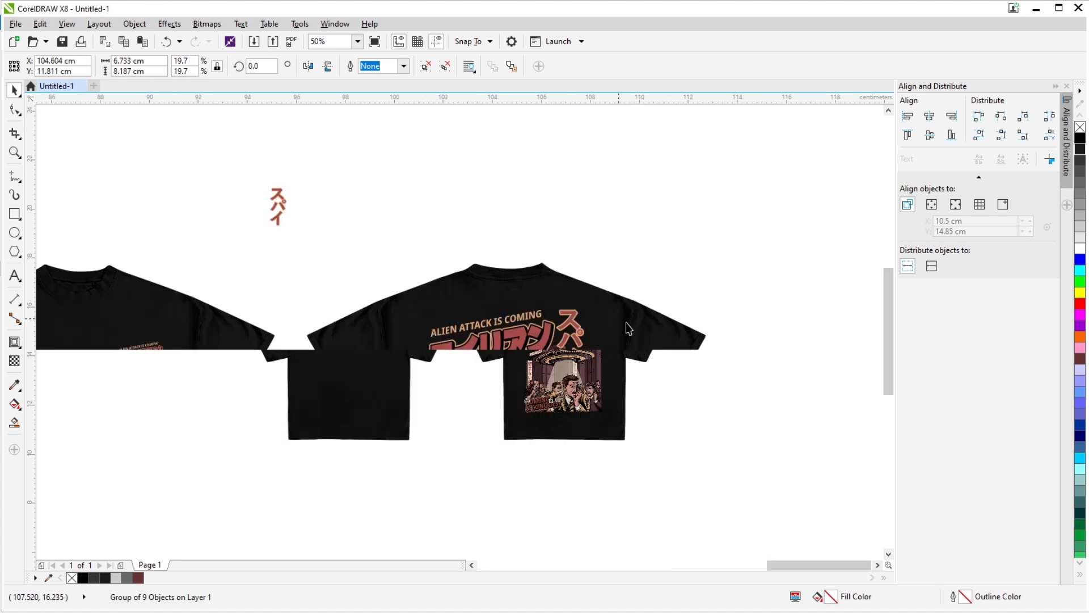
pyautogui.click(649, 302)
pyautogui.moveTo(641, 273); pyautogui.dragTo(701, 306)
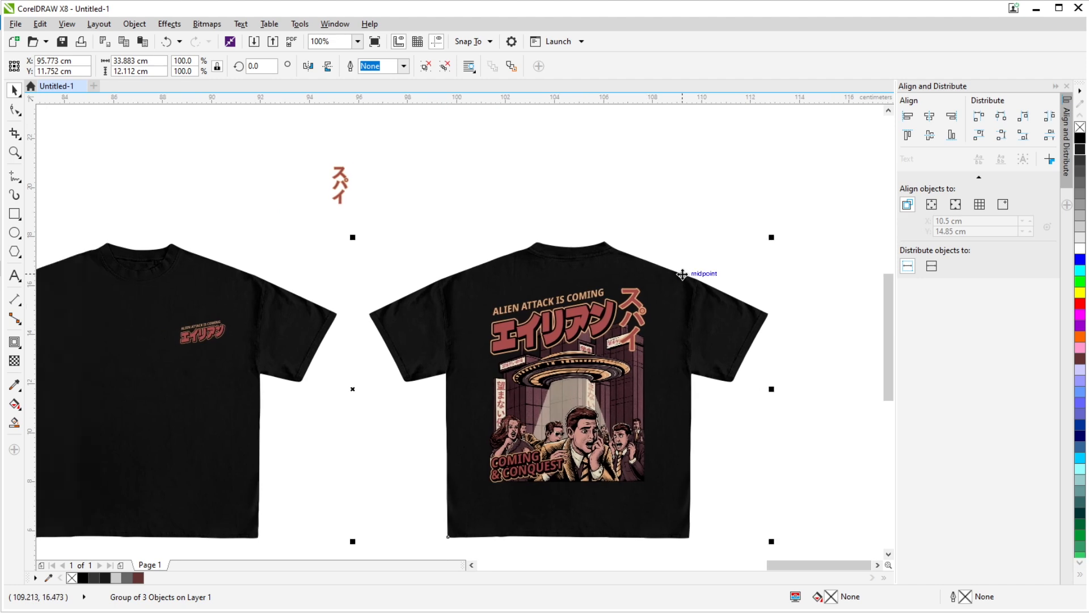
pyautogui.scroll(3, 616, 287)
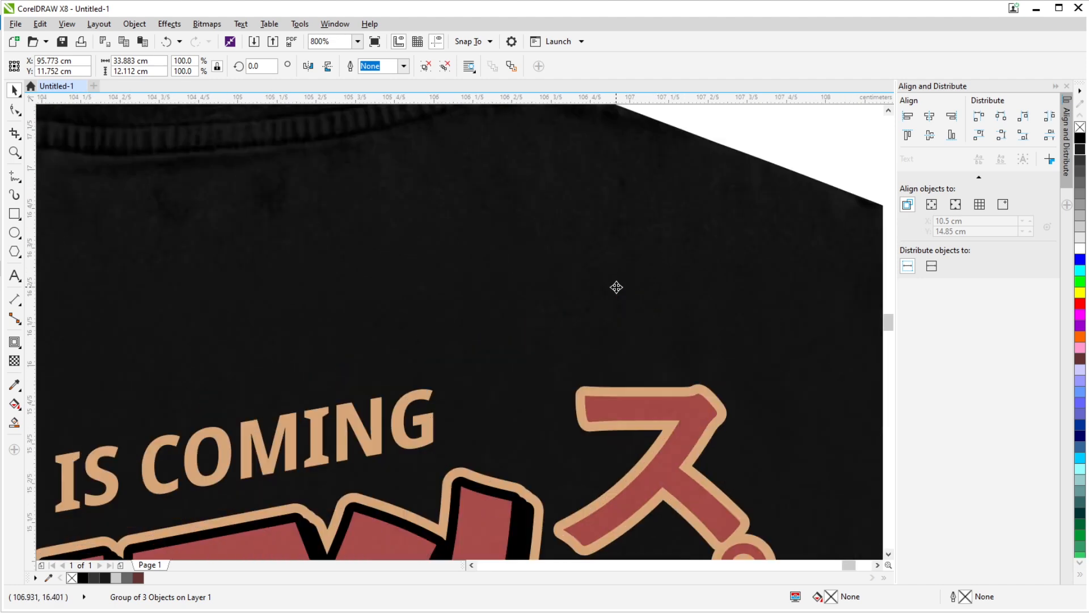
pyautogui.scroll(2, 706, 430)
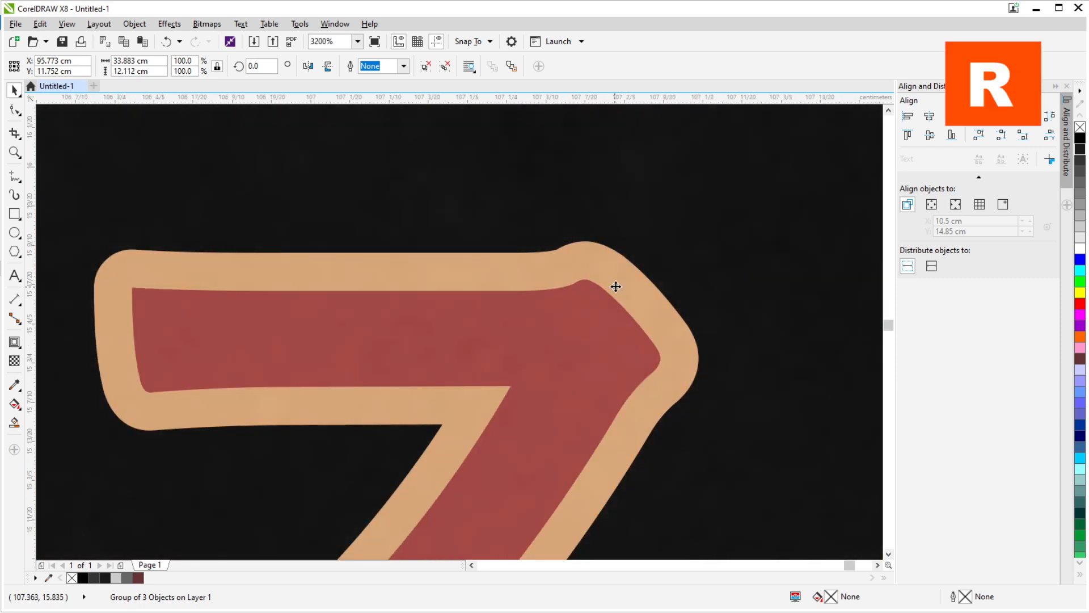
pyautogui.scroll(-5, 614, 287)
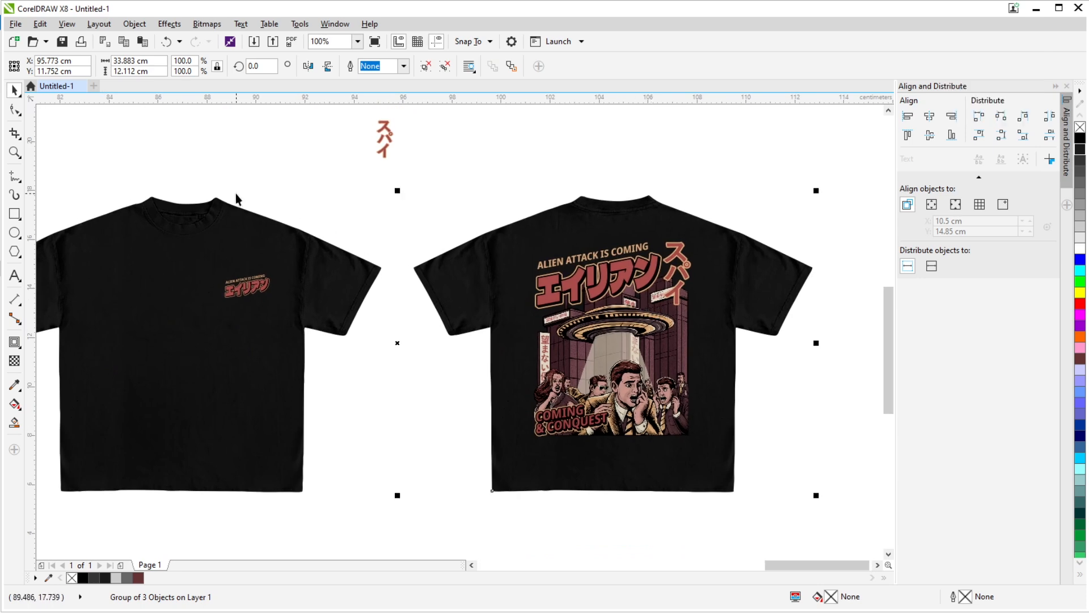
pyautogui.moveTo(399, 212); pyautogui.dragTo(586, 291)
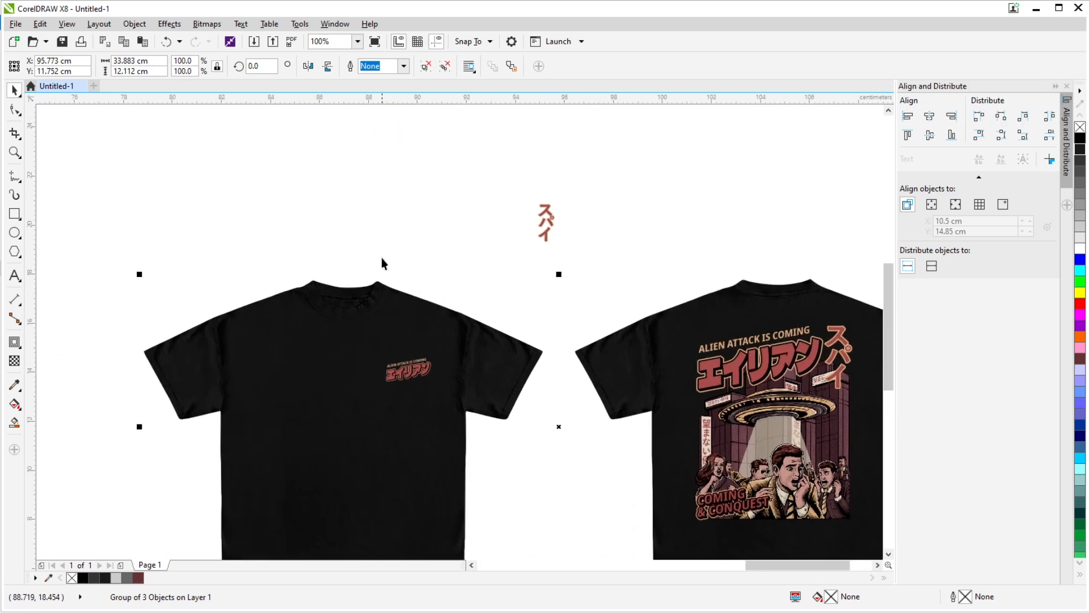
# - Move the leftover vertical lettering 30 cm upward, away from the shirts
pyautogui.scroll(-2, 382, 262)
pyautogui.moveTo(501, 199); pyautogui.dragTo(618, 303)
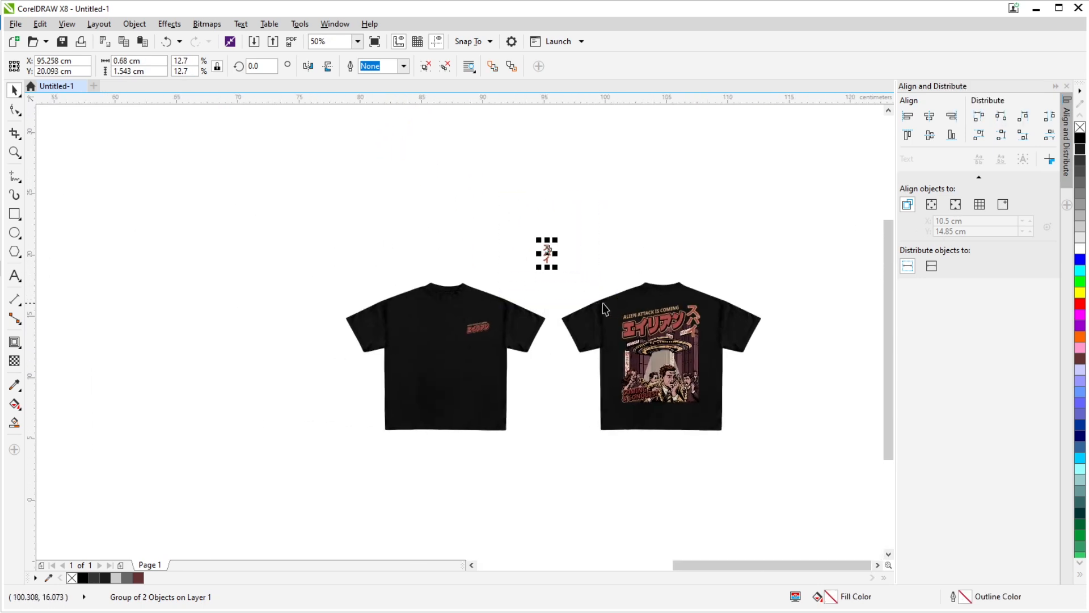
pyautogui.press('Up')
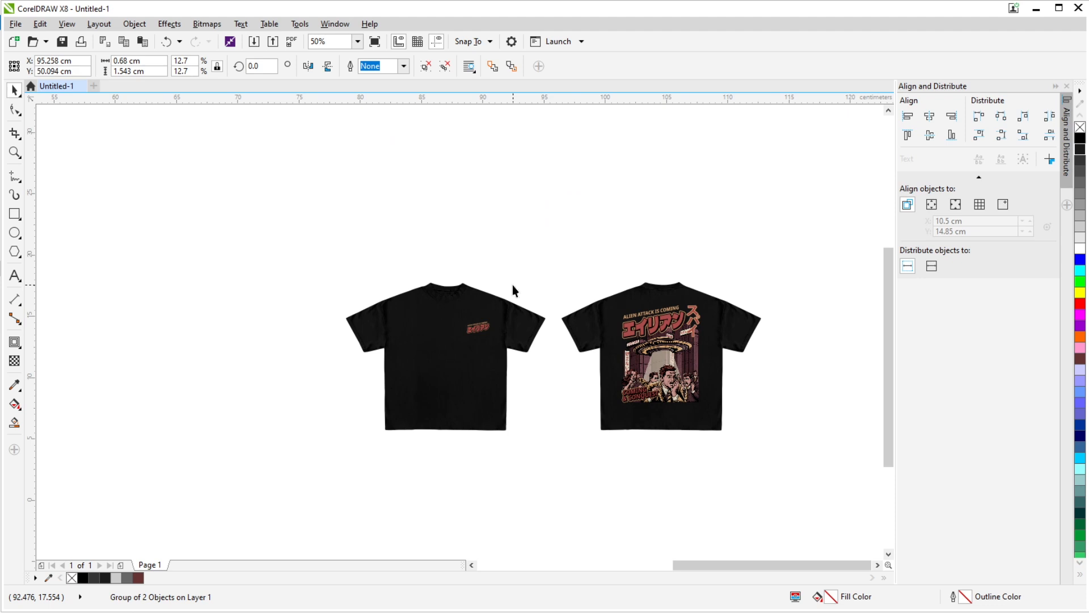
# - Move both printed shirts 90 cm left onto the page and set the page orientation to landscape
pyautogui.scroll(-1, 595, 326)
pyautogui.moveTo(357, 274); pyautogui.dragTo(805, 454)
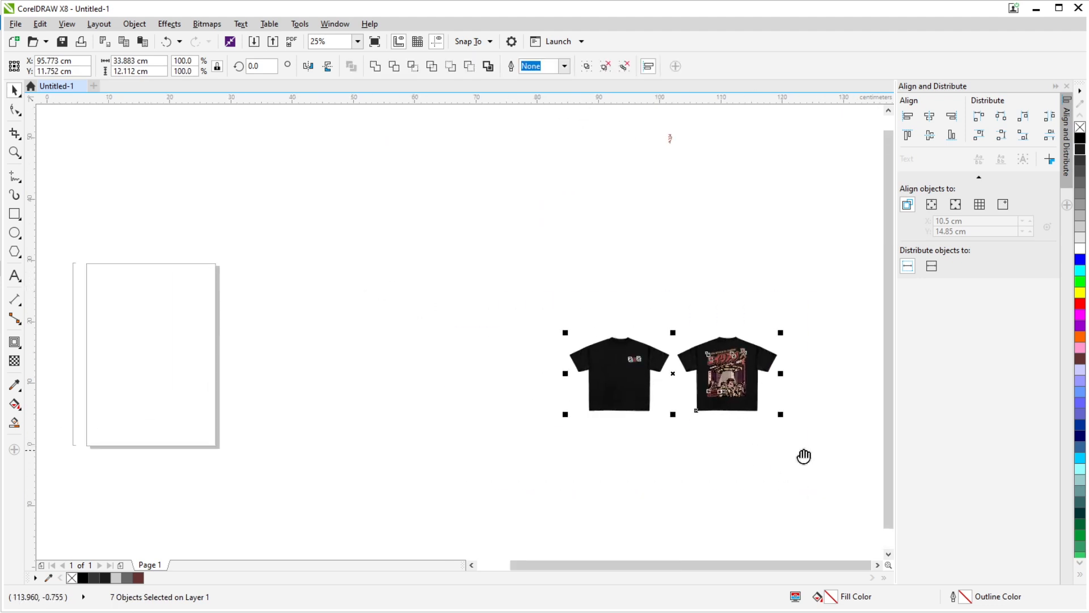
pyautogui.scroll(1, 805, 454)
pyautogui.hscroll(5, 878, 454)
pyautogui.press('Left')
pyautogui.scroll(-2, 681, 394)
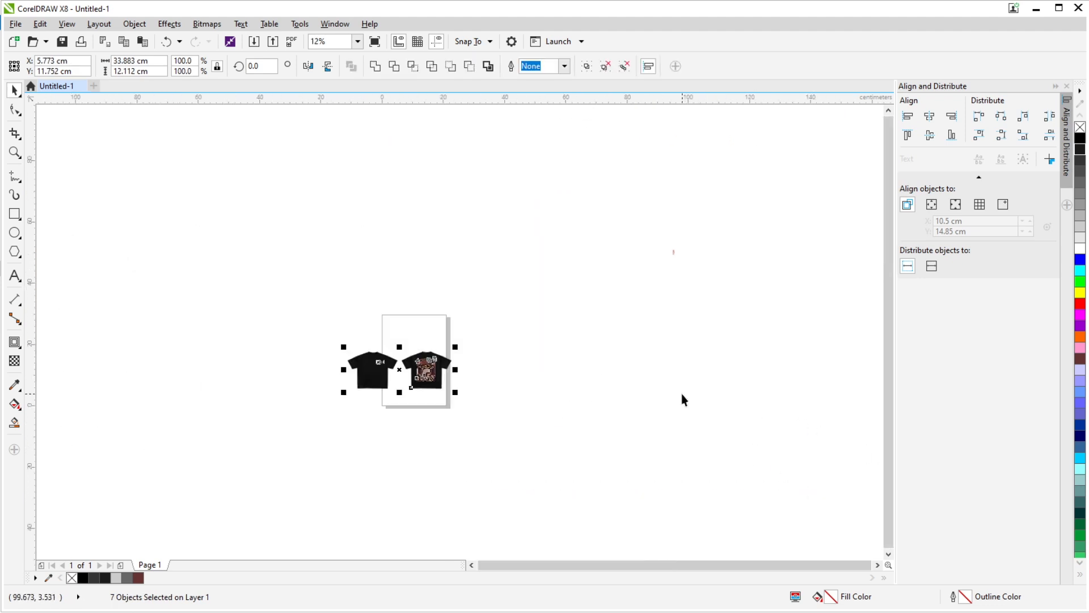
pyautogui.scroll(1, 393, 349)
pyautogui.click(333, 279)
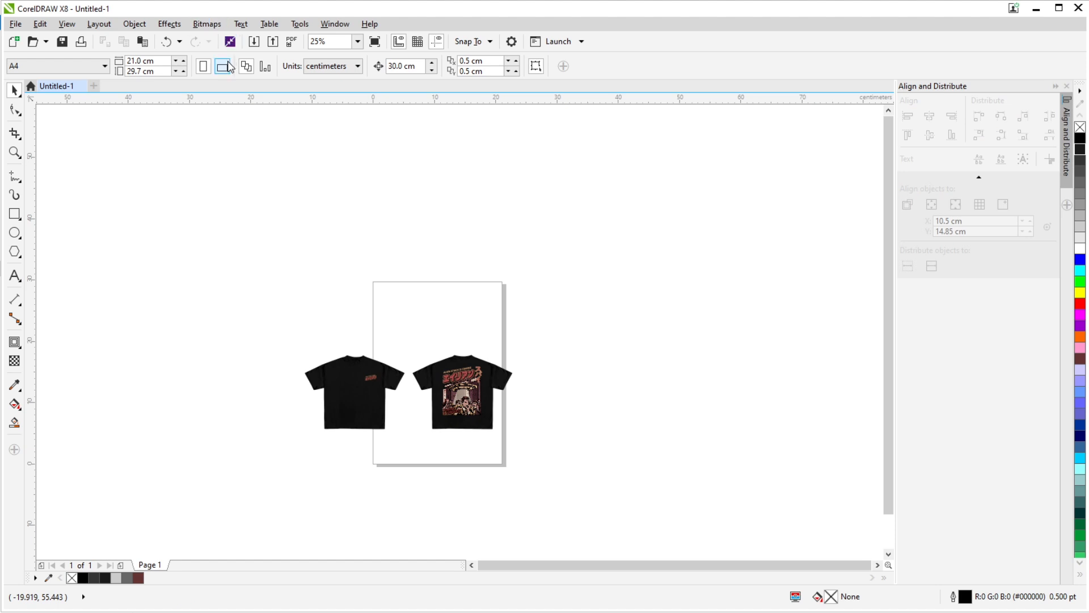
pyautogui.click(223, 67)
# - Scale the printed shirts together to about 28.2 cm wide and position them centrally on the landscape page
pyautogui.moveTo(287, 236); pyautogui.dragTo(303, 232)
pyautogui.moveTo(255, 264); pyautogui.dragTo(643, 395)
pyautogui.scroll(1, 427, 307)
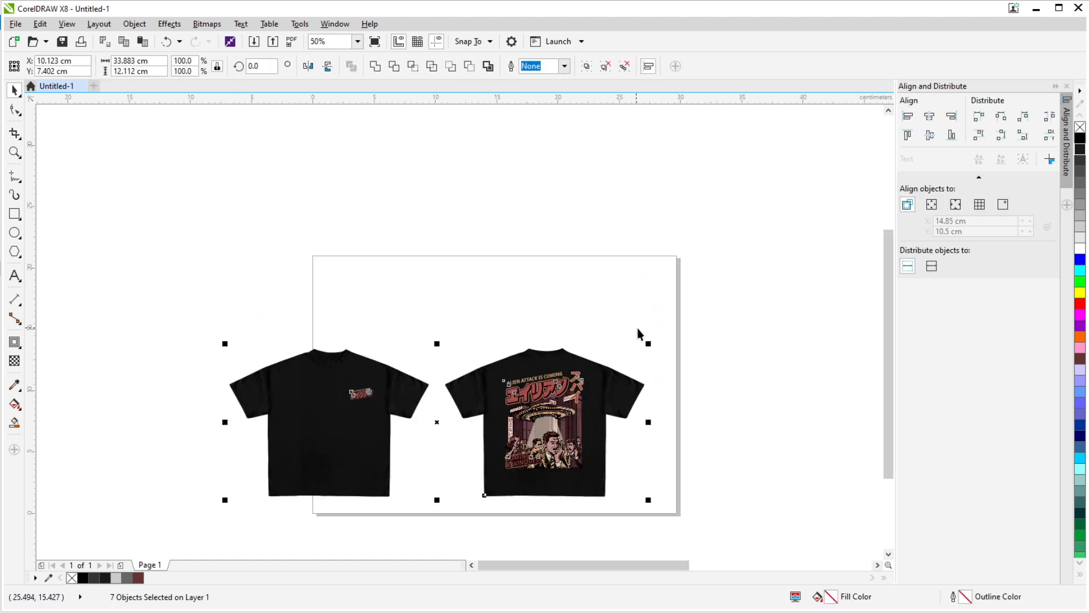
pyautogui.scroll(1, 644, 337)
pyautogui.scroll(-1, 653, 347)
pyautogui.moveTo(632, 350); pyautogui.dragTo(598, 361)
pyautogui.moveTo(533, 420); pyautogui.dragTo(569, 386)
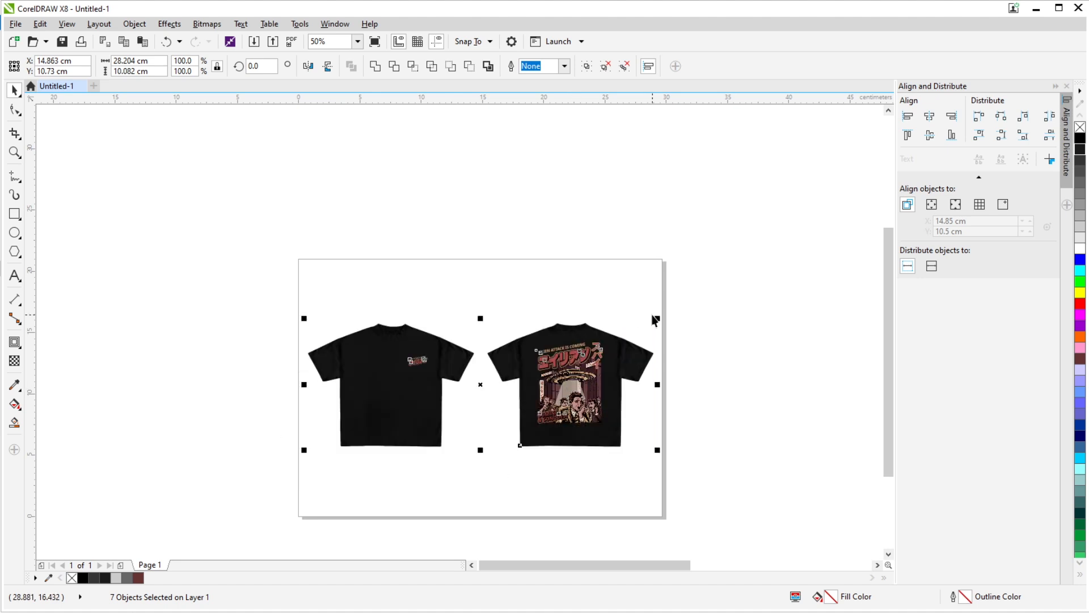
# - Reduce the printed shirts to about 25.6 cm wide about their center, leaving margins on the page
pyautogui.moveTo(658, 319); pyautogui.dragTo(632, 319)
pyautogui.click(691, 350)
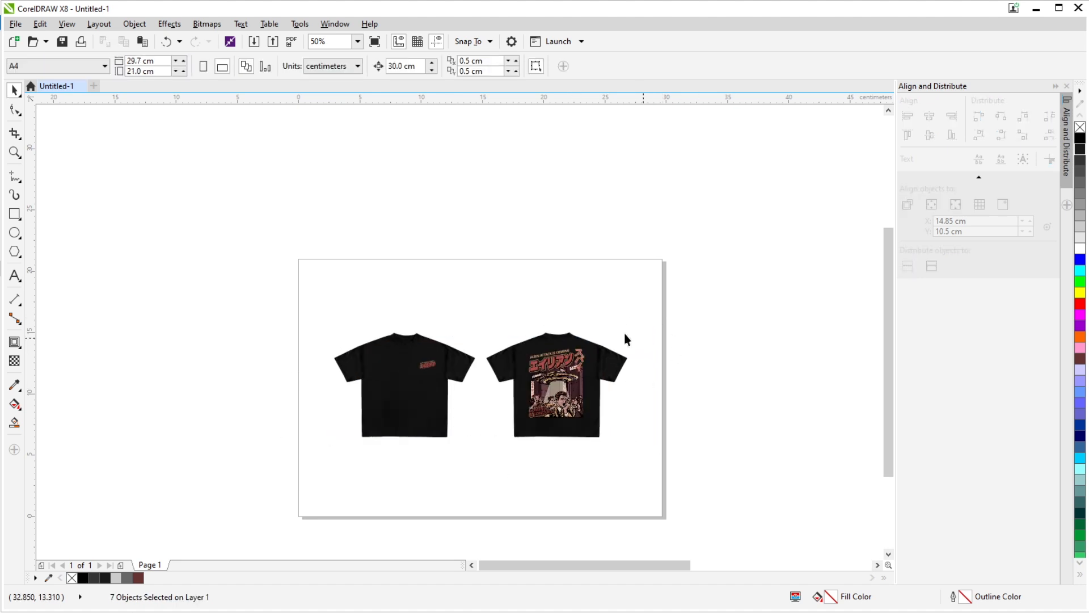
pyautogui.moveTo(219, 294); pyautogui.dragTo(706, 514)
pyautogui.moveTo(631, 328); pyautogui.dragTo(643, 321)
pyautogui.click(680, 341)
pyautogui.scroll(1, 498, 404)
pyautogui.moveTo(526, 421); pyautogui.dragTo(537, 423)
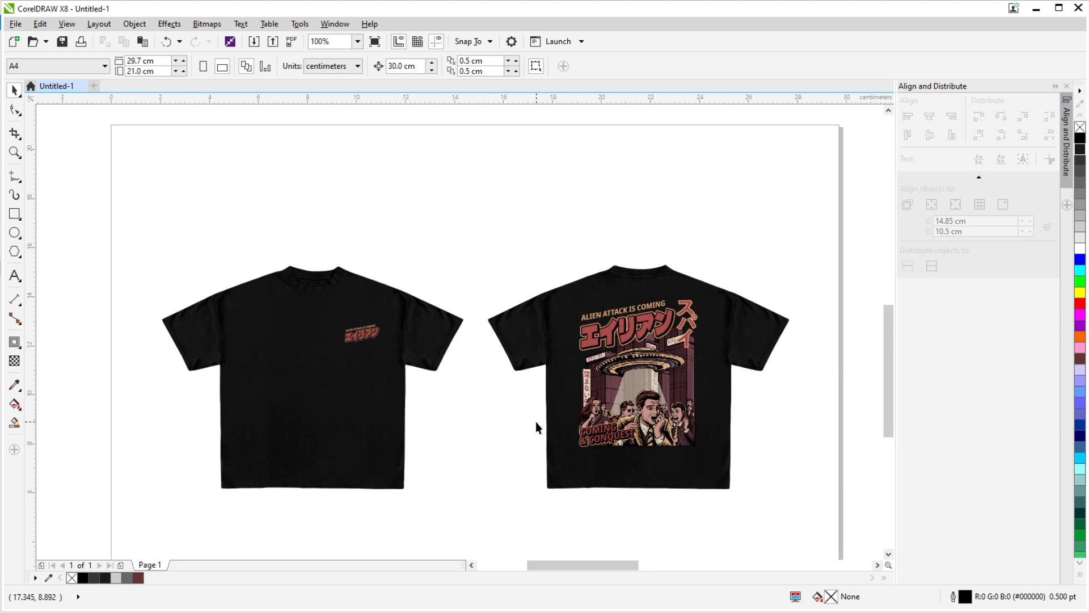
# - Move the texture group 30 cm up off the shirts to expose the flat silhouettes
pyautogui.click(534, 317)
pyautogui.press('Up')
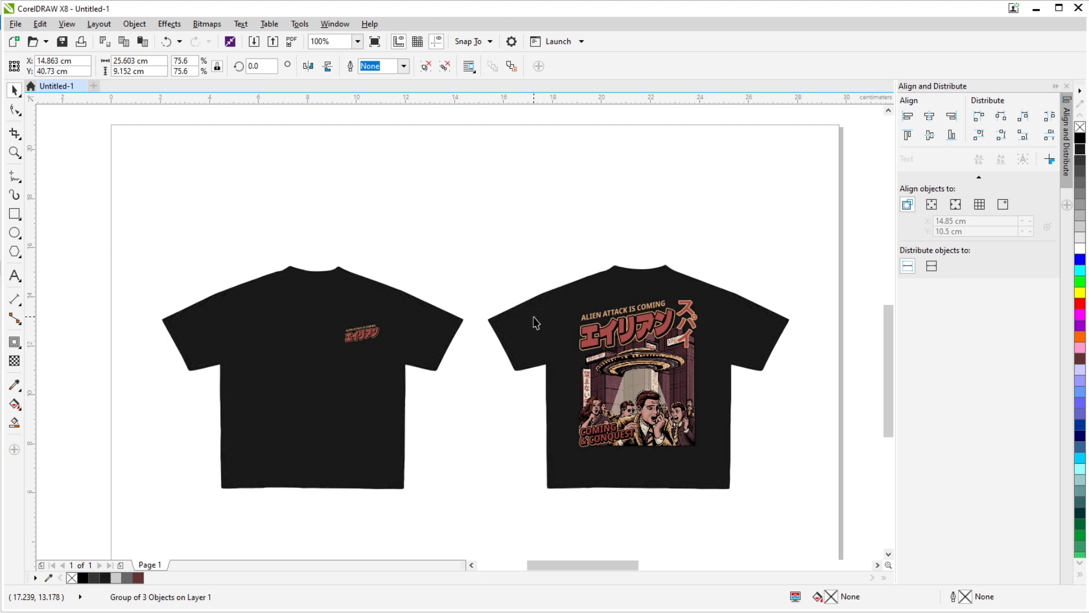
pyautogui.scroll(-2, 530, 315)
pyautogui.scroll(2, 495, 341)
# - Try to cast a drop shadow from the dark shirt silhouette
pyautogui.click(413, 404)
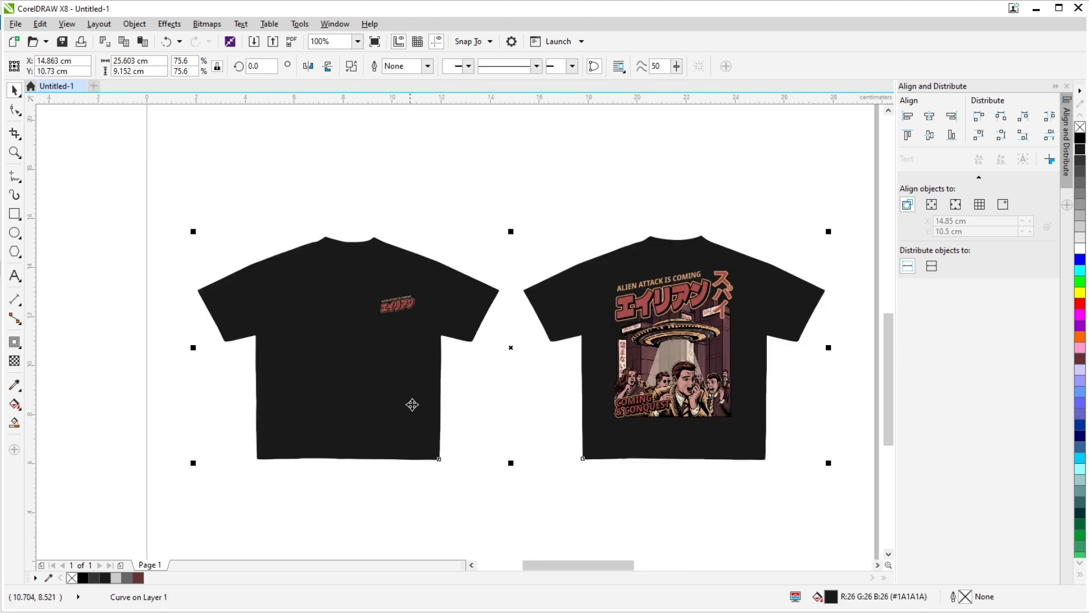
pyautogui.click(15, 342)
pyautogui.click(55, 342)
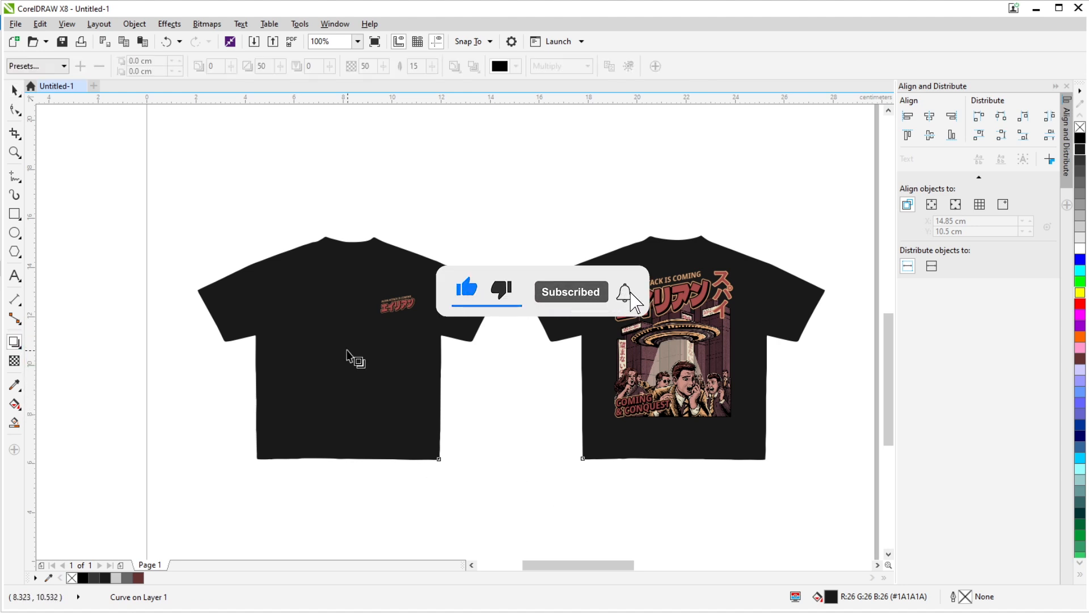
pyautogui.moveTo(352, 353); pyautogui.dragTo(722, 426)
pyautogui.hotkey('ctrl', 'z')
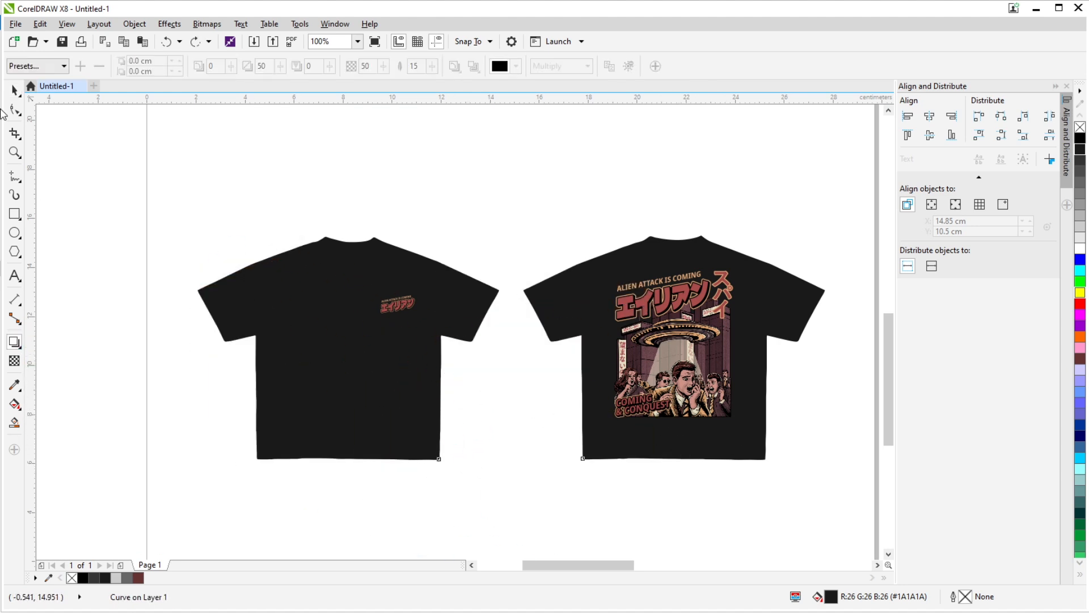
# - Apply the Small Glow shadow preset to the shirt silhouettes and offset the shadow about 0.59 cm right and 0.38 cm down
pyautogui.click(37, 66)
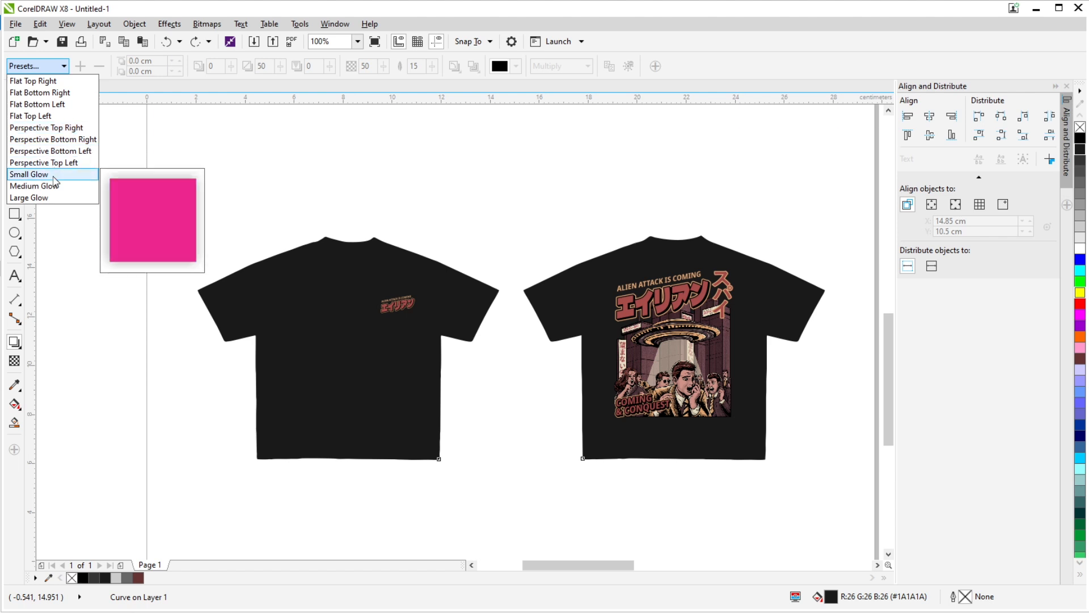
pyautogui.click(29, 175)
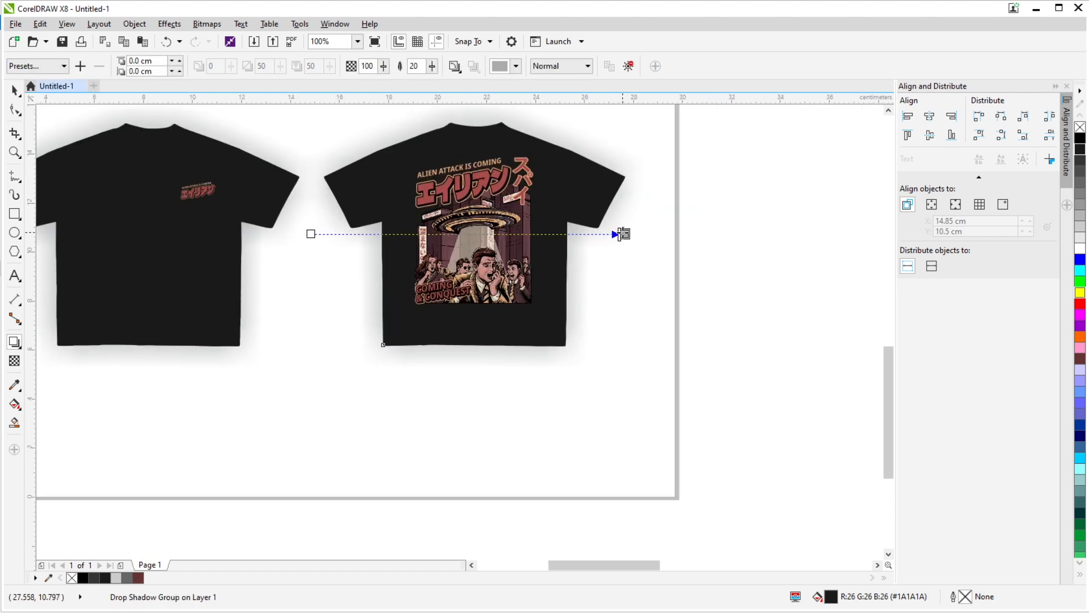
pyautogui.moveTo(623, 233); pyautogui.dragTo(597, 291)
pyautogui.moveTo(625, 235); pyautogui.dragTo(498, 355)
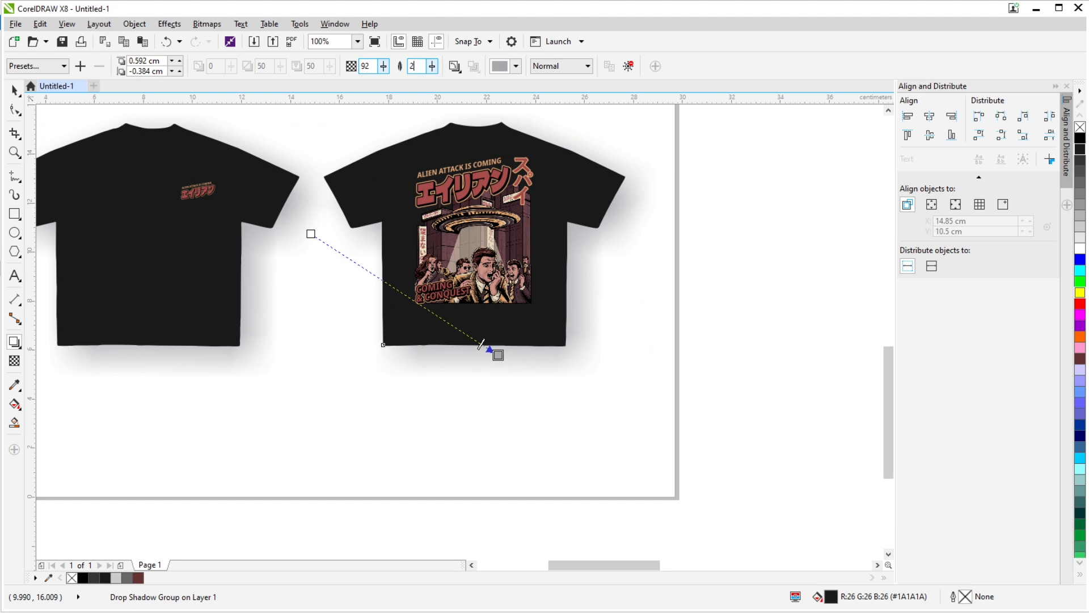
# - Set the shirts' drop shadow to opacity 50, feathering 1 and the RGB colour 40, 40, 41 (#282829)
pyautogui.moveTo(372, 66); pyautogui.dragTo(321, 82)
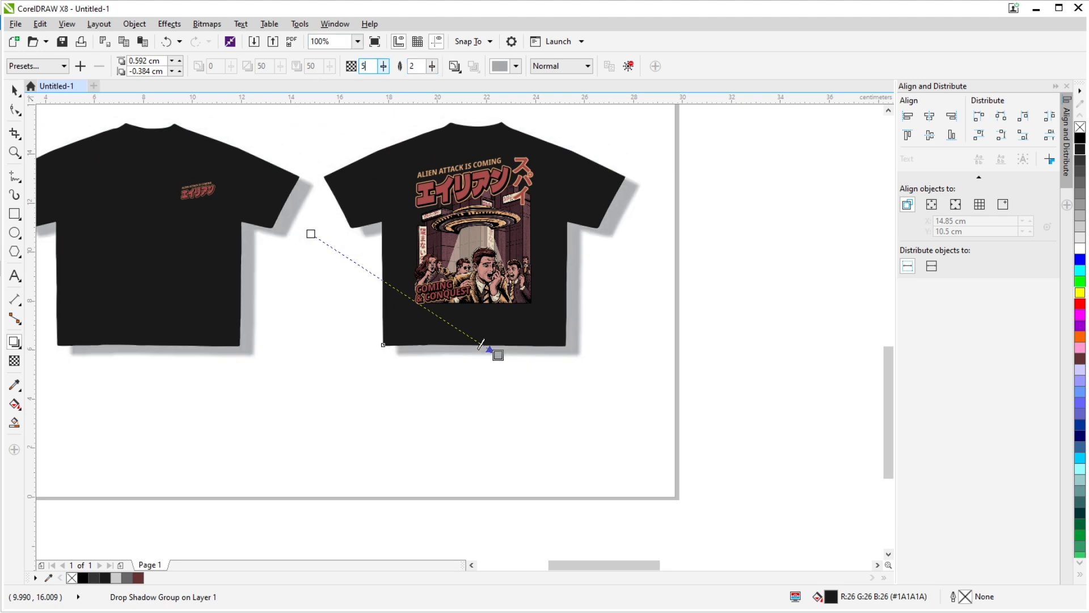
pyautogui.click(500, 66)
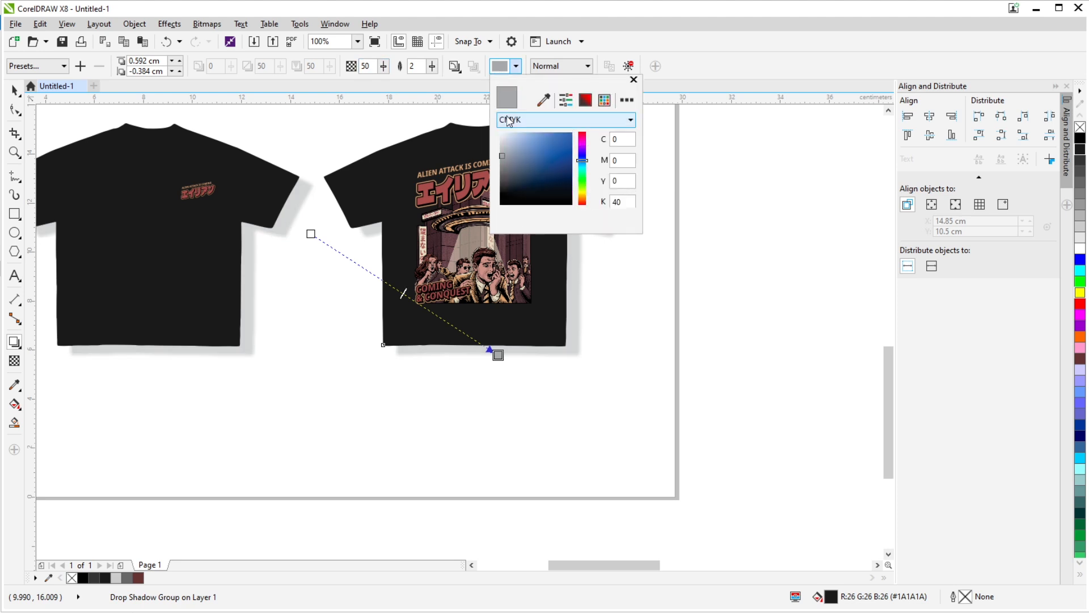
pyautogui.click(536, 119)
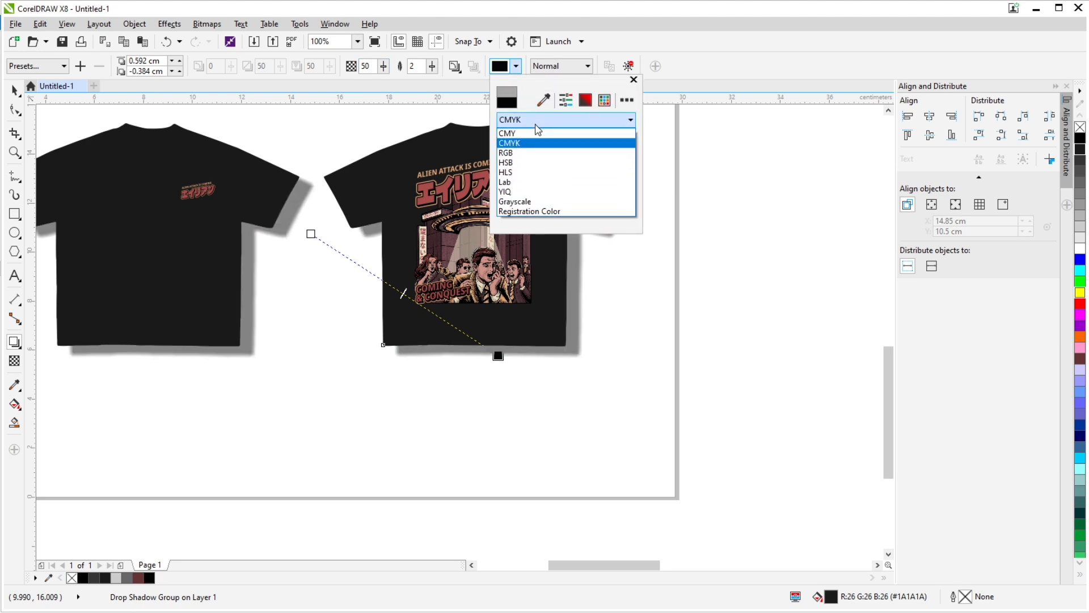
pyautogui.click(516, 155)
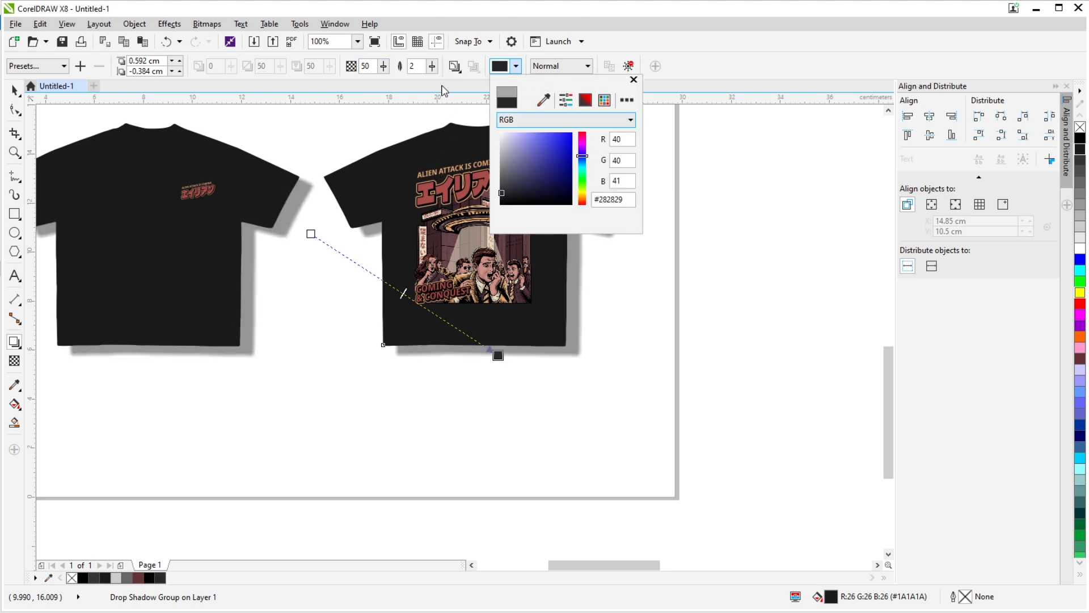
pyautogui.click(421, 66)
pyautogui.moveTo(421, 67); pyautogui.dragTo(400, 67)
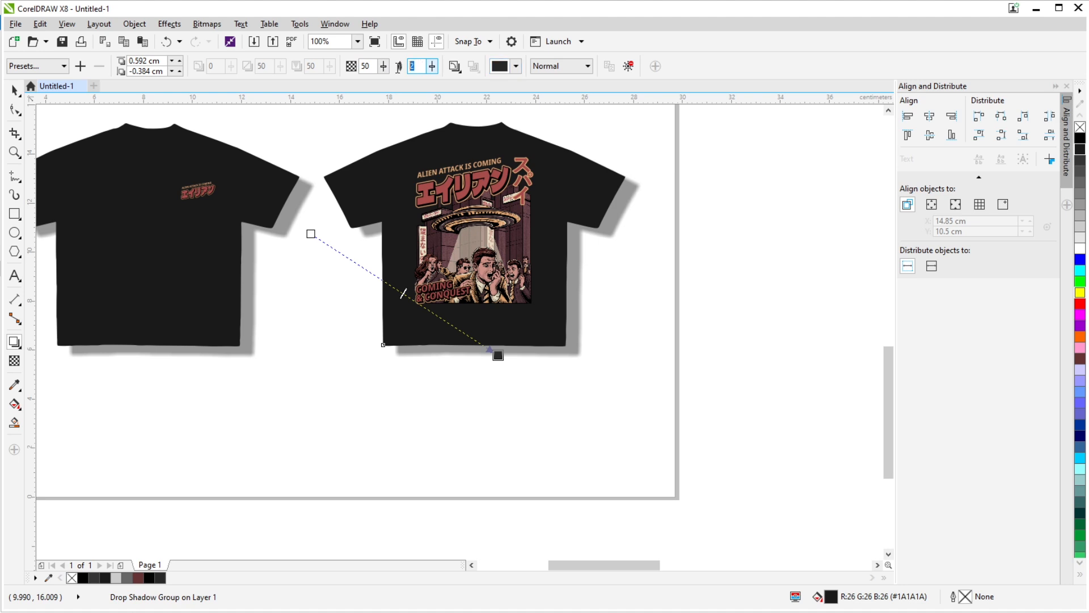
pyautogui.write('2')
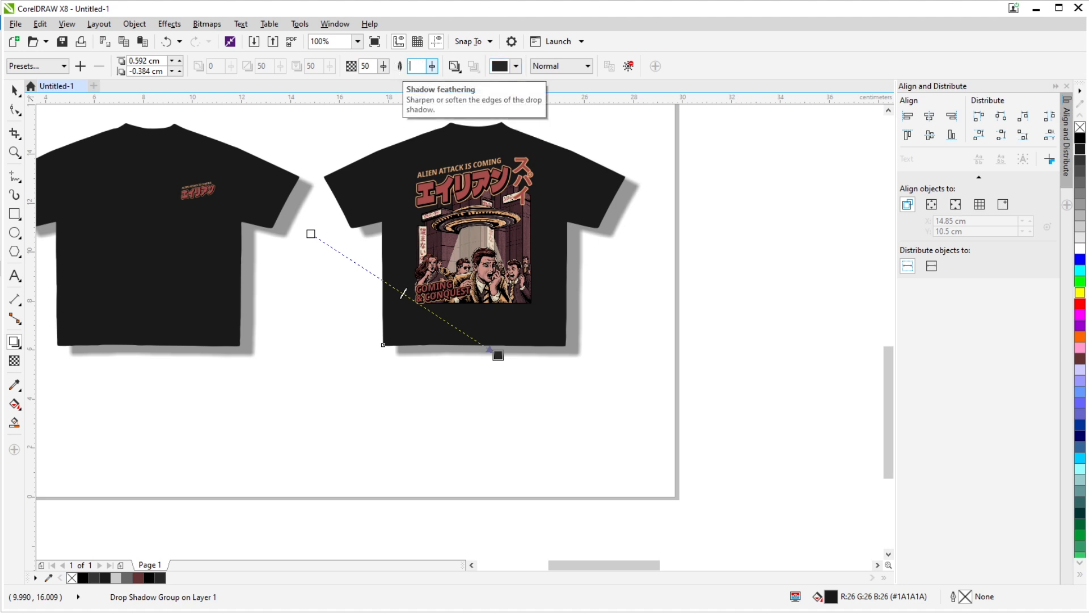
pyautogui.click(605, 369)
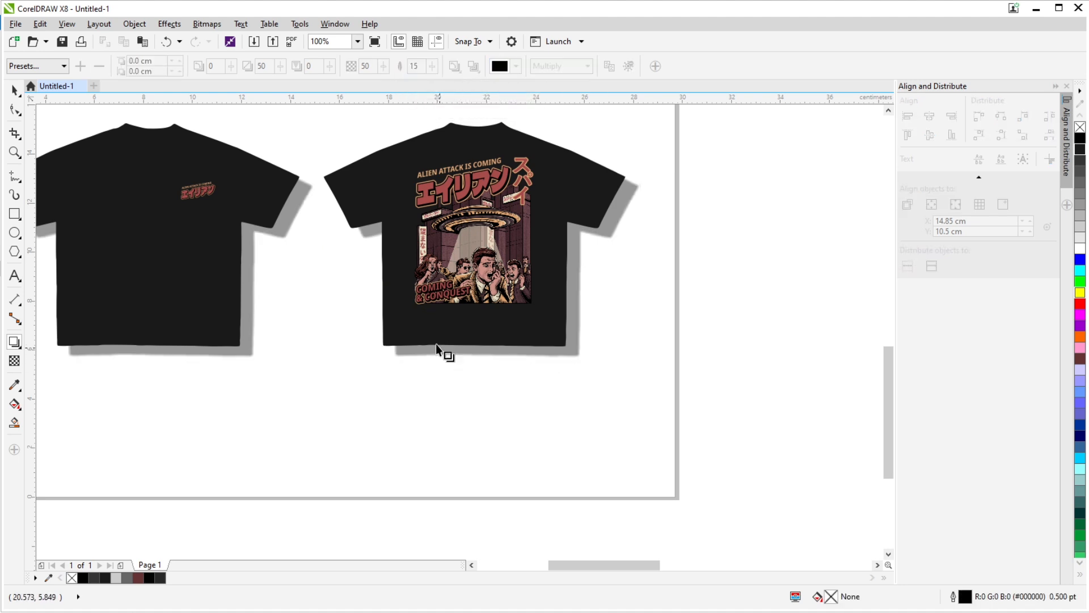
pyautogui.click(421, 292)
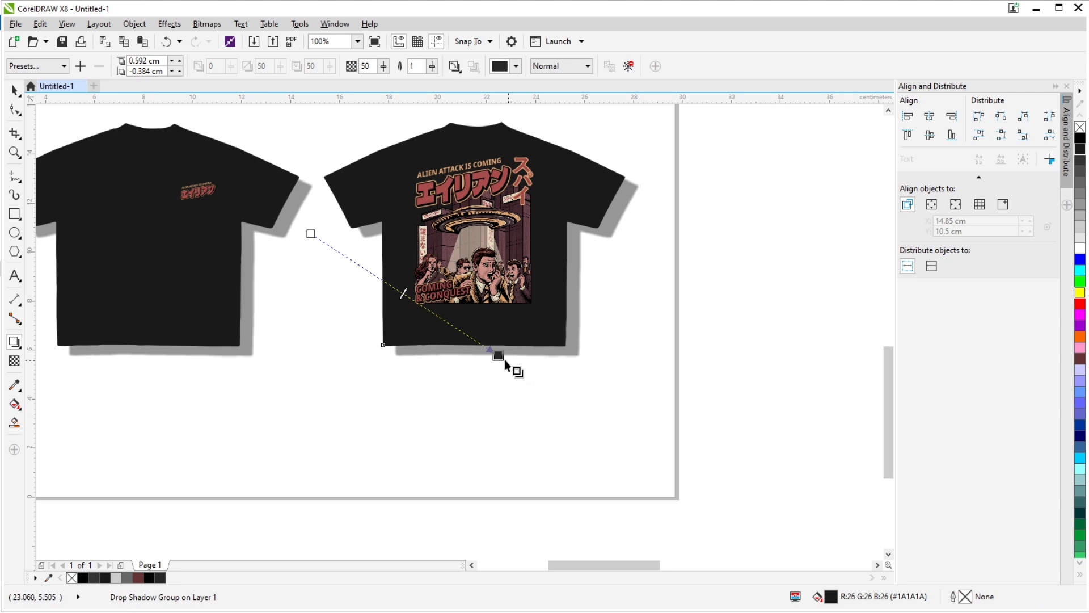
# - Tighten the drop shadow's offset to about 0.08 cm right and 0.05 cm down from the shirts
pyautogui.moveTo(497, 354)
pyautogui.mouseDown()
pyautogui.moveTo(483, 343)
pyautogui.moveTo(495, 357)
pyautogui.mouseUp()
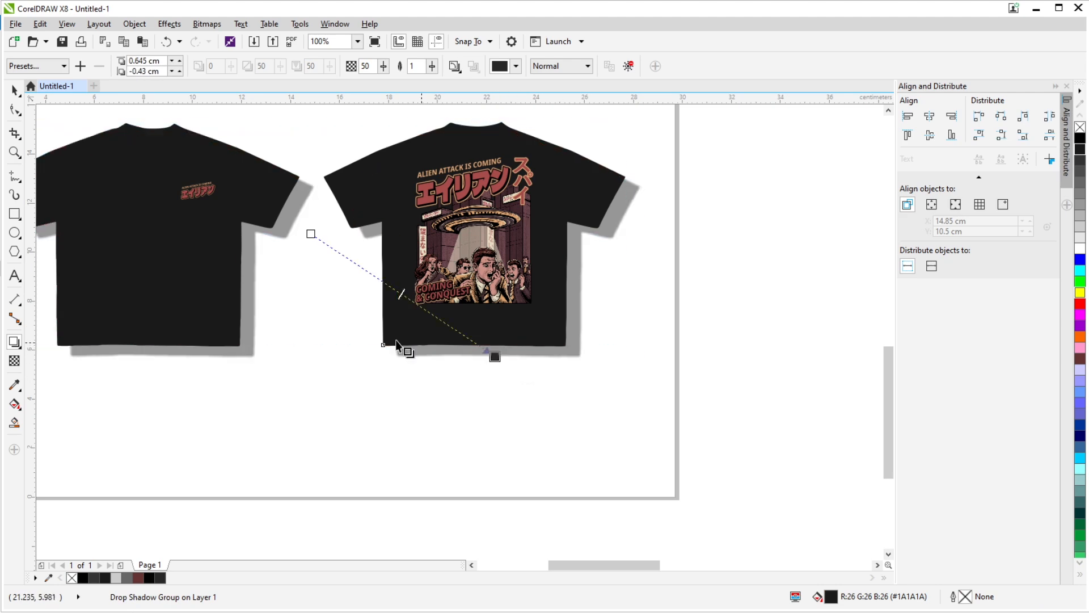
pyautogui.scroll(2, 275, 329)
pyautogui.scroll(-1, 272, 331)
pyautogui.moveTo(692, 400); pyautogui.dragTo(285, 369)
pyautogui.scroll(1, 397, 380)
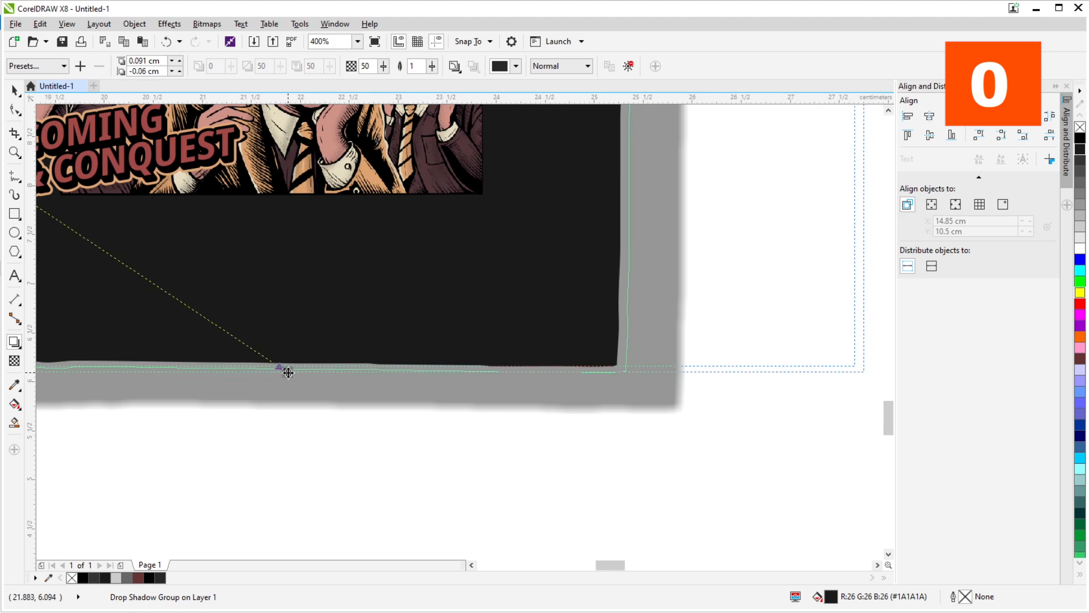
pyautogui.scroll(-2, 579, 448)
pyautogui.scroll(1, 237, 305)
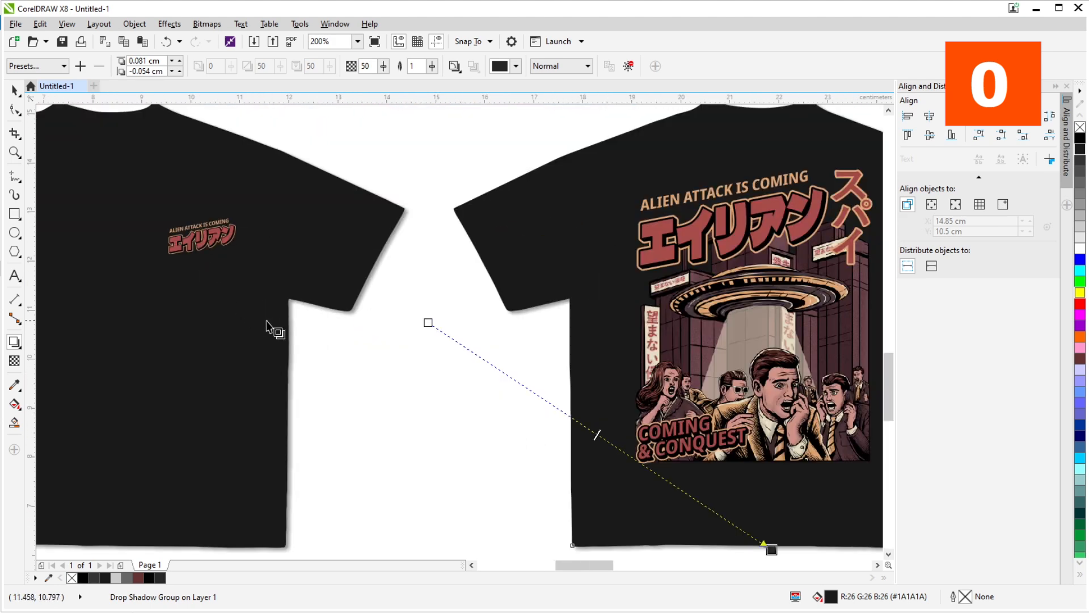
# - Break the drop shadow group apart so the shadow is separate from the shirt silhouettes
pyautogui.scroll(-2, 312, 332)
pyautogui.click(15, 92)
pyautogui.scroll(1, 249, 337)
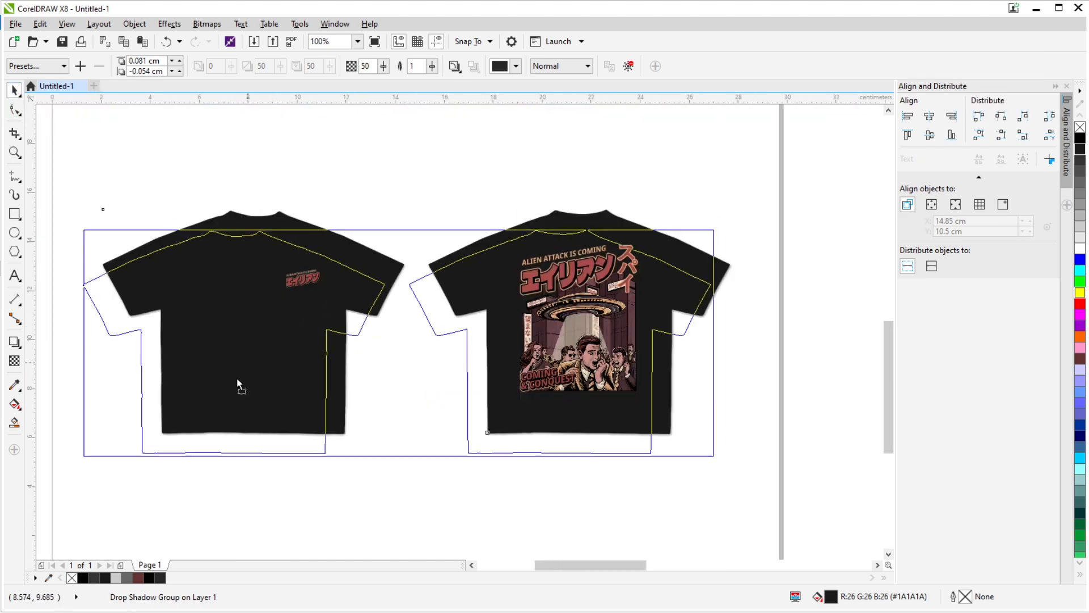
pyautogui.hotkey('ctrl', 'k')
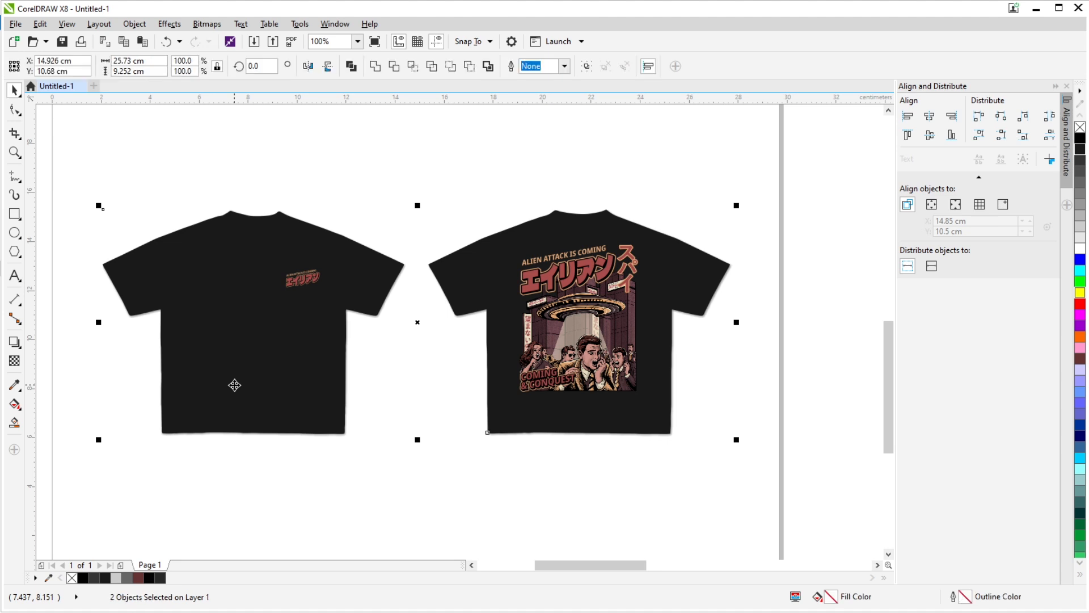
# - Try moving the separated shadow down from behind the shirts, and undo the move
pyautogui.scroll(-1, 255, 405)
pyautogui.click(329, 400)
pyautogui.scroll(1, 329, 399)
pyautogui.moveTo(321, 379); pyautogui.dragTo(331, 458)
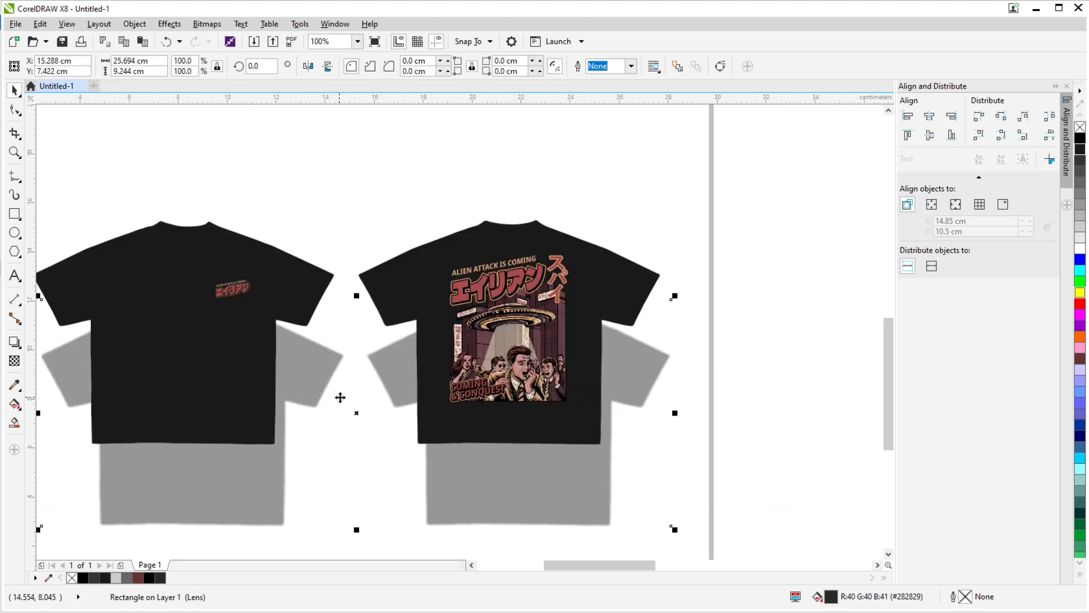
pyautogui.hotkey('ctrl', 'z')
# - Move the texture group 30 cm down from above the page back onto the printed shirts
pyautogui.scroll(-1, 369, 272)
pyautogui.scroll(-1, 411, 267)
pyautogui.click(428, 181)
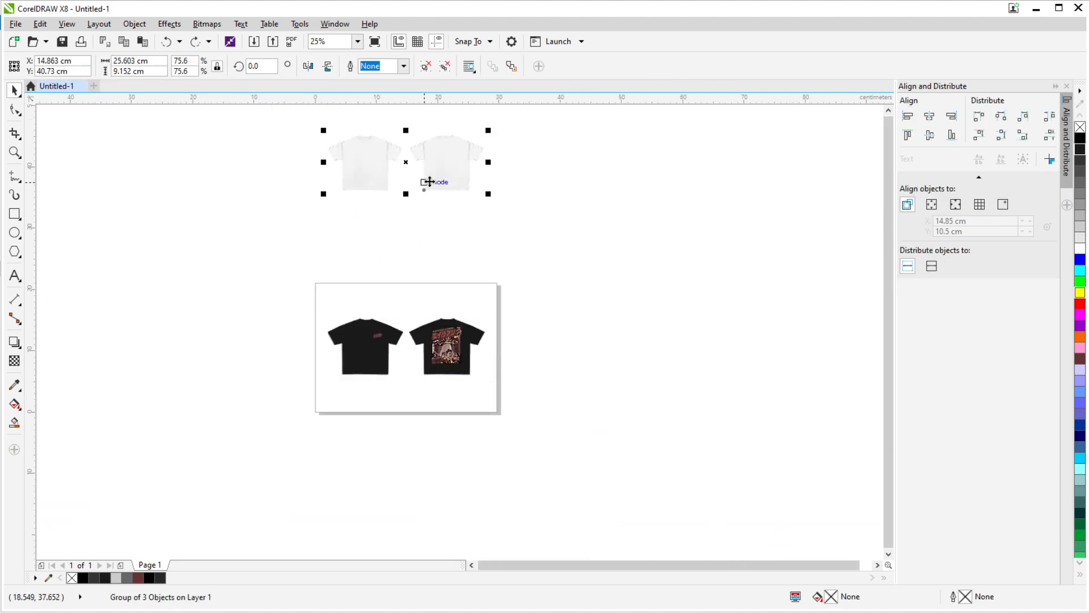
pyautogui.press('Down')
pyautogui.scroll(2, 386, 409)
pyautogui.moveTo(361, 273); pyautogui.dragTo(329, 418)
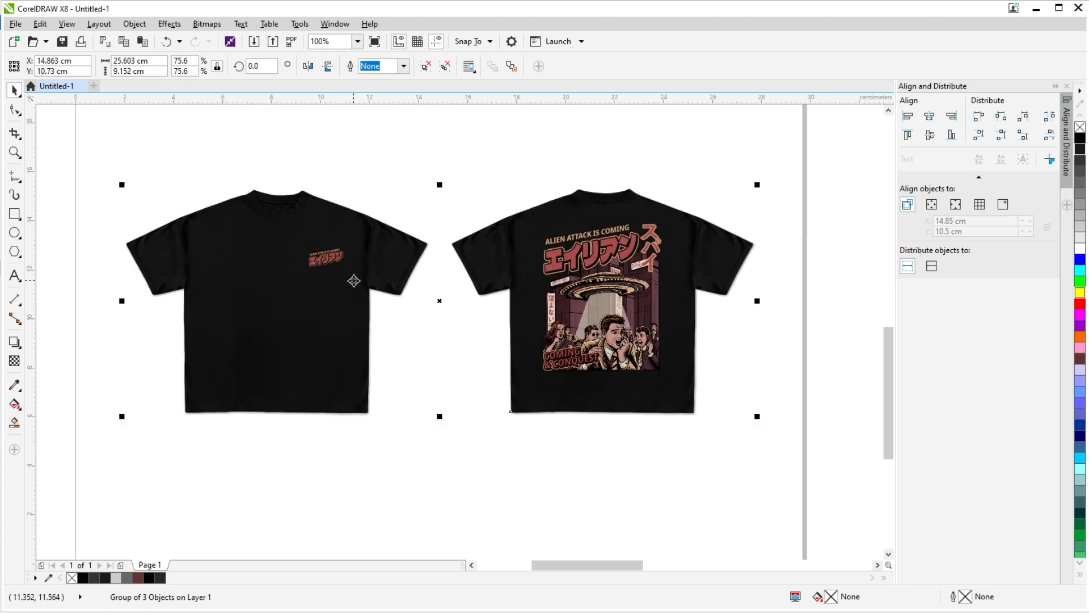
# - Examine the fabric texture, prints and shadow edges on the front and back shirts up close
pyautogui.scroll(3, 256, 269)
pyautogui.scroll(-3, 253, 298)
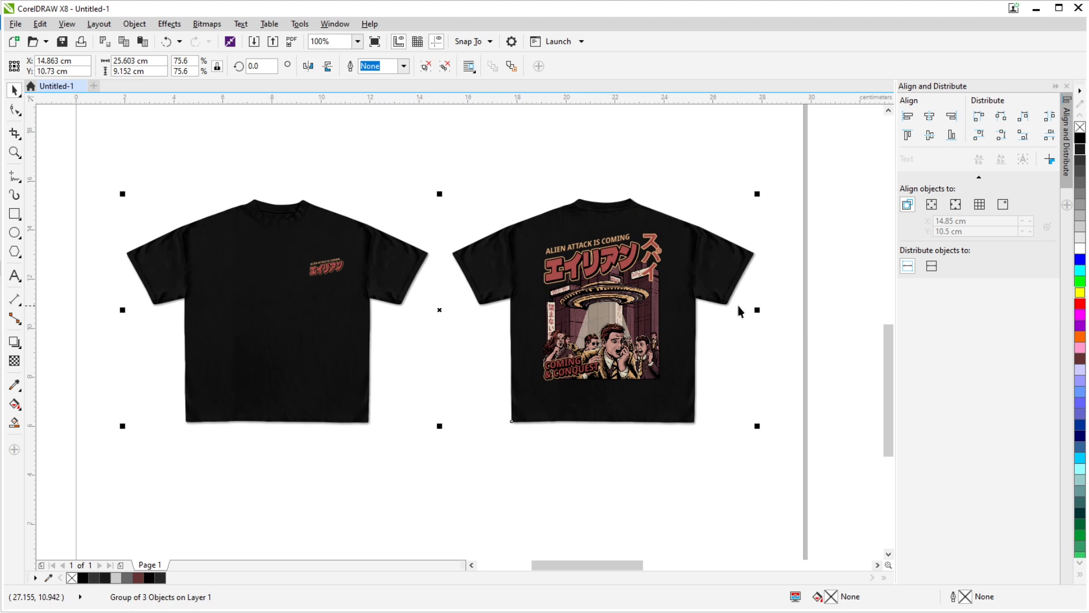
pyautogui.scroll(3, 224, 211)
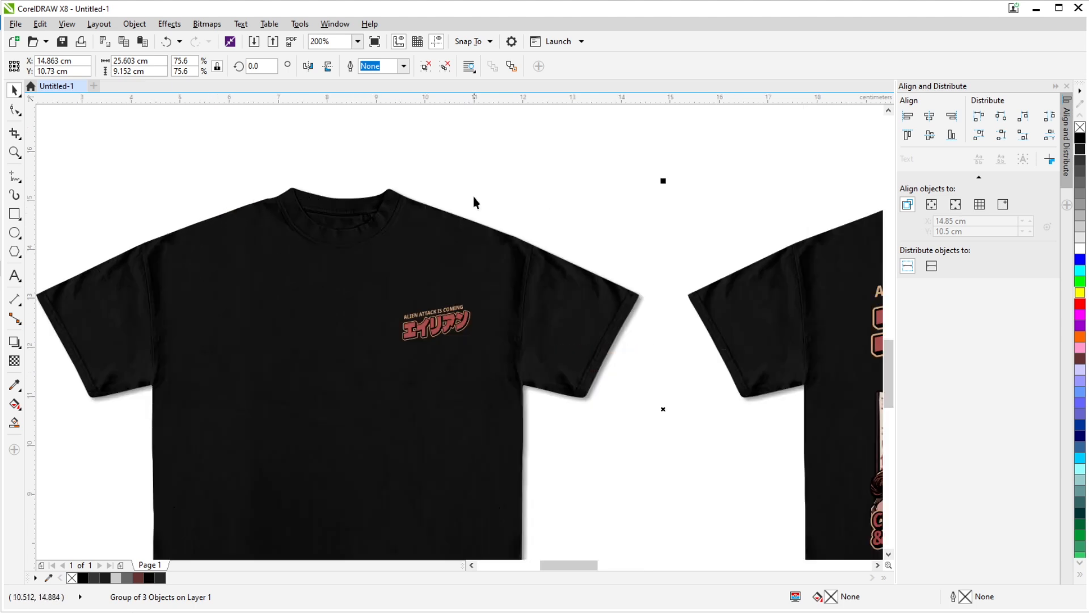
pyautogui.scroll(-3, 396, 252)
pyautogui.moveTo(755, 276); pyautogui.dragTo(573, 281)
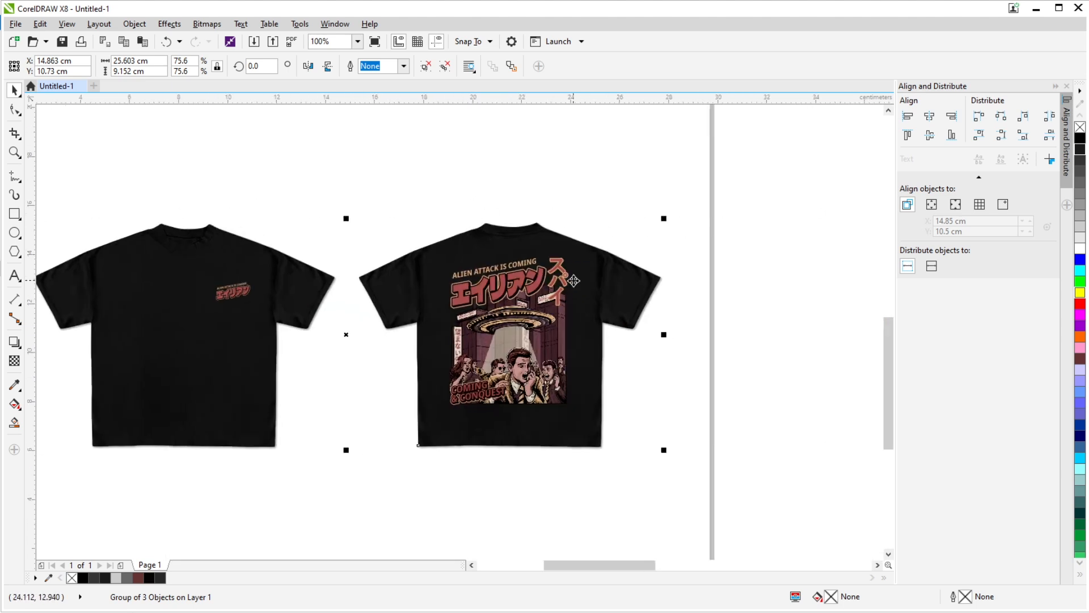
pyautogui.moveTo(164, 246); pyautogui.dragTo(244, 215)
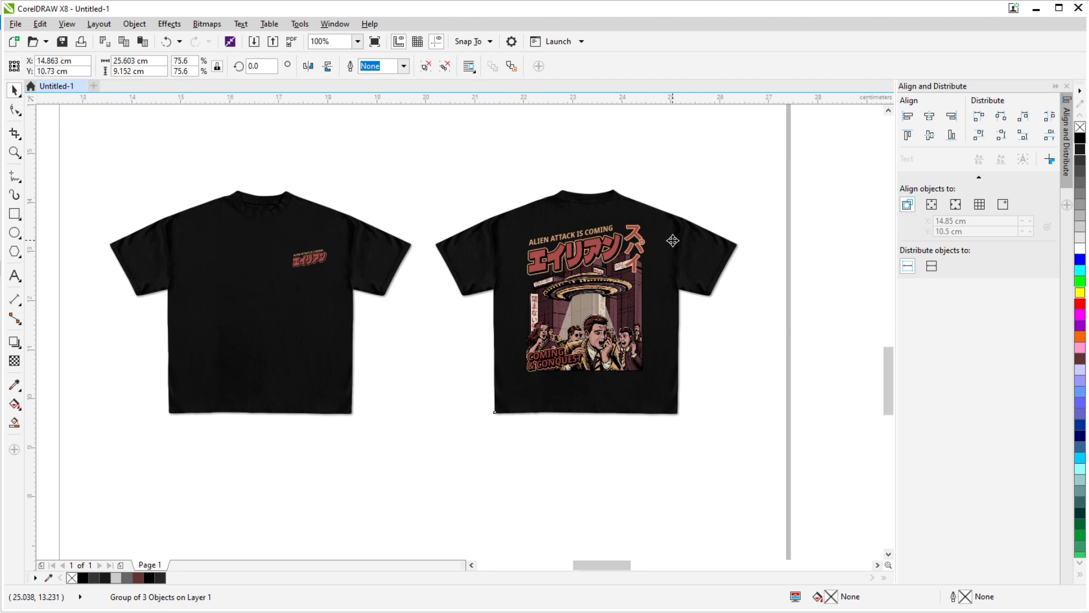
pyautogui.scroll(2, 673, 240)
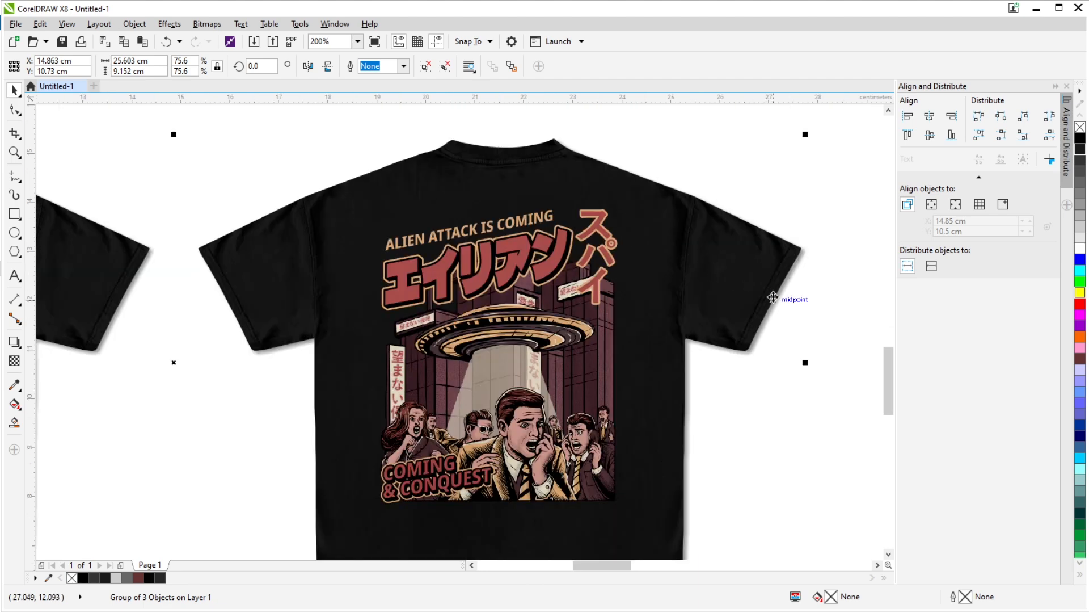
pyautogui.scroll(-2, 781, 300)
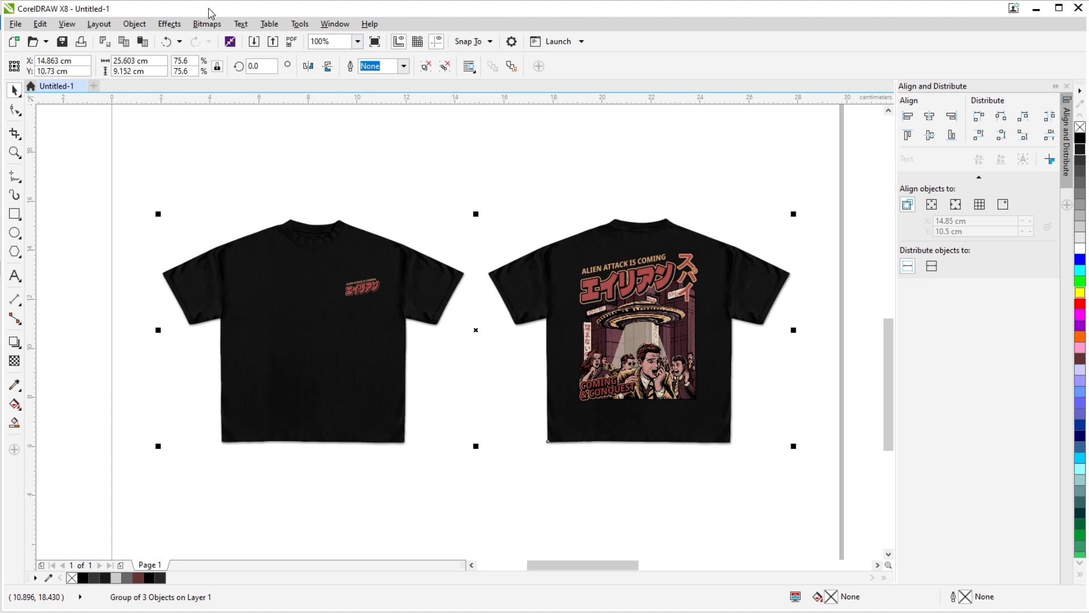